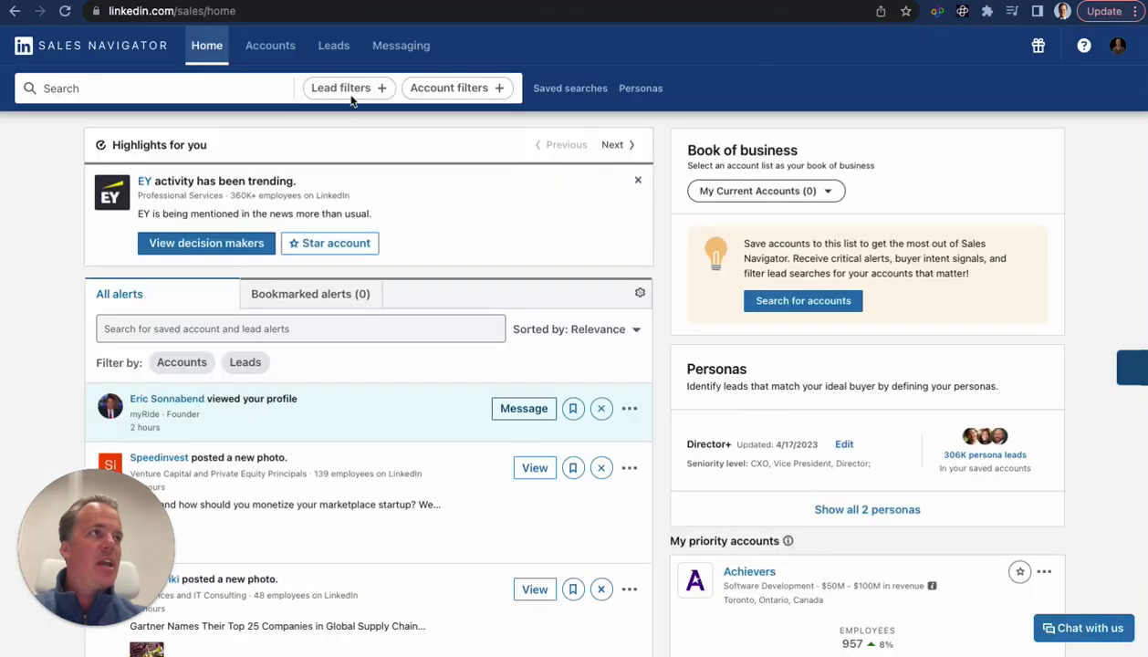
- Start a lead search with filters and restrict it to people who posted on LinkedIn in 30 days
{"action": "left_click", "coordinate": [346, 88]}
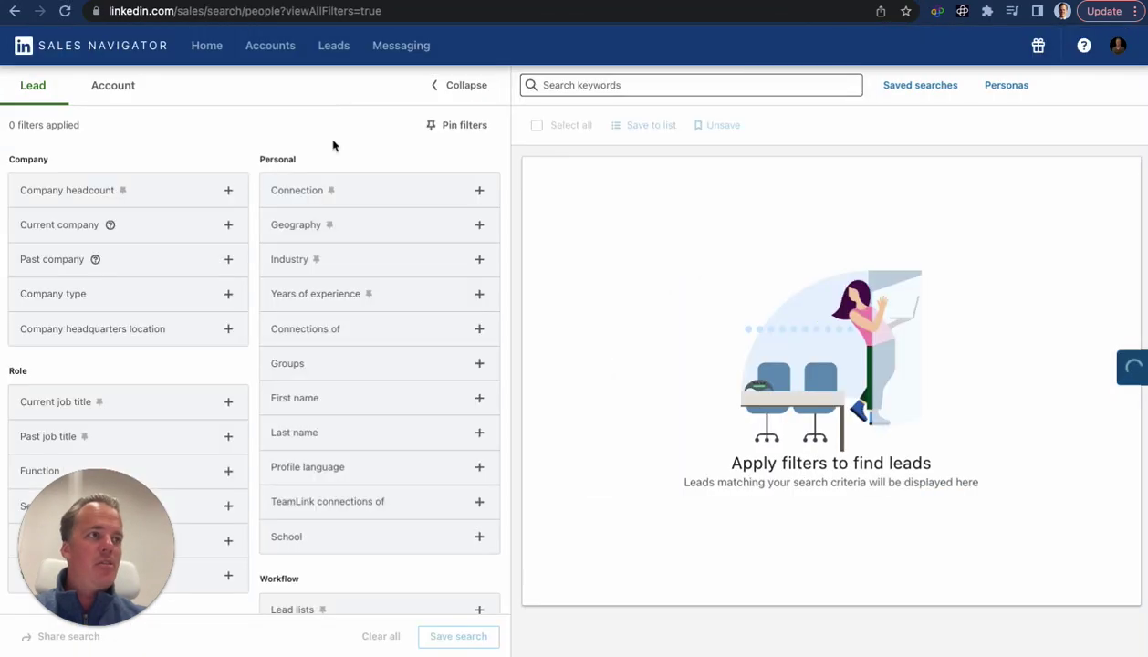
{"action": "left_click_drag", "start_coordinate": [123, 518], "coordinate": [1077, 62]}
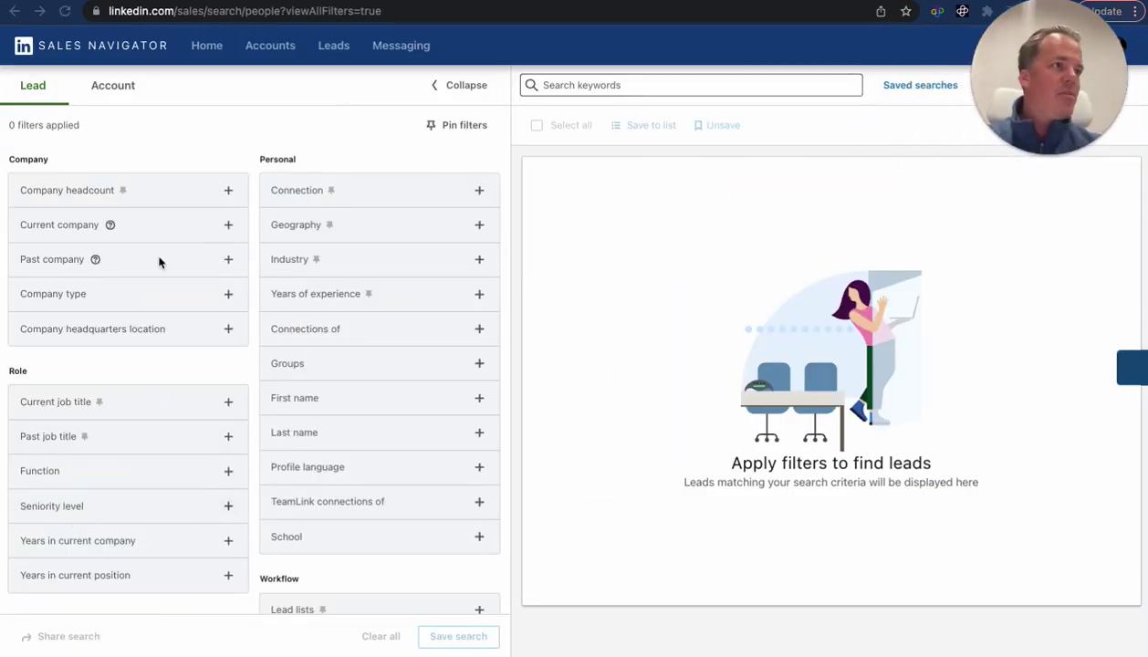
{"action": "scroll", "coordinate": [127, 472], "scroll_direction": "down", "scroll_amount": 3}
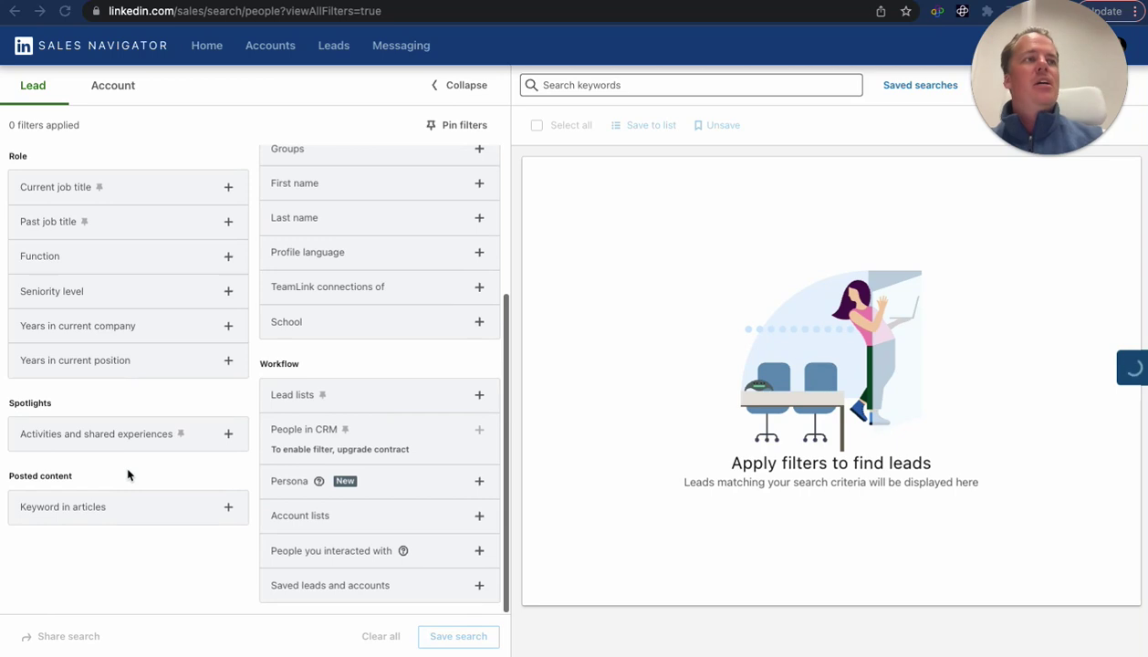
{"action": "left_click", "coordinate": [86, 436]}
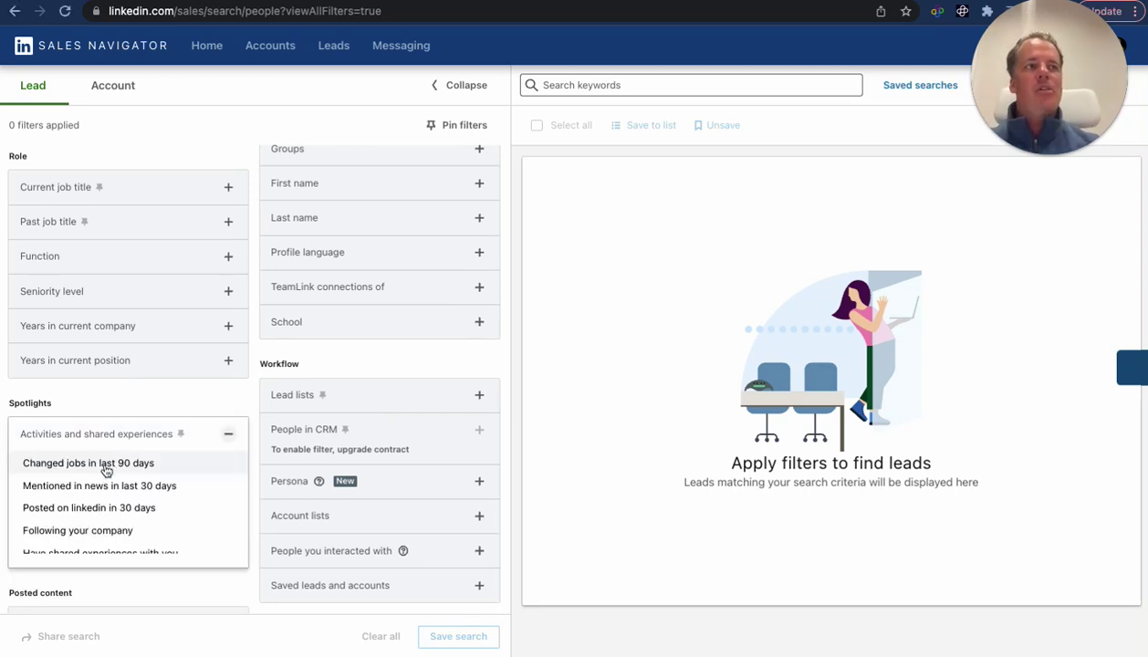
{"action": "left_click", "coordinate": [106, 519]}
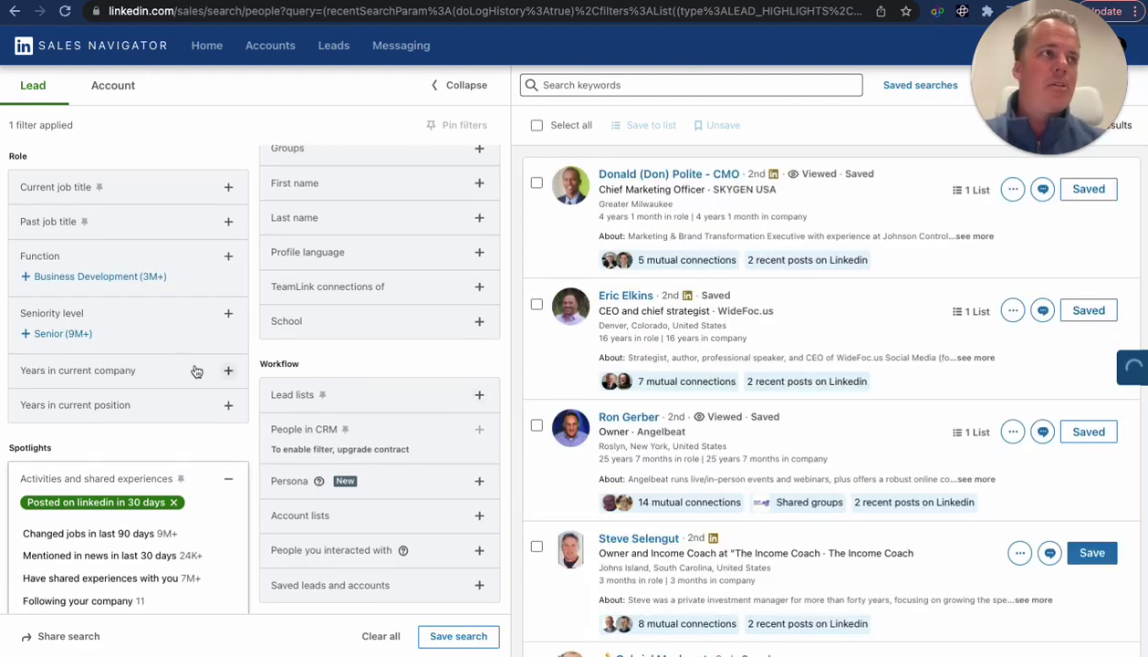
{"action": "scroll", "coordinate": [255, 346], "scroll_direction": "up", "scroll_amount": 5}
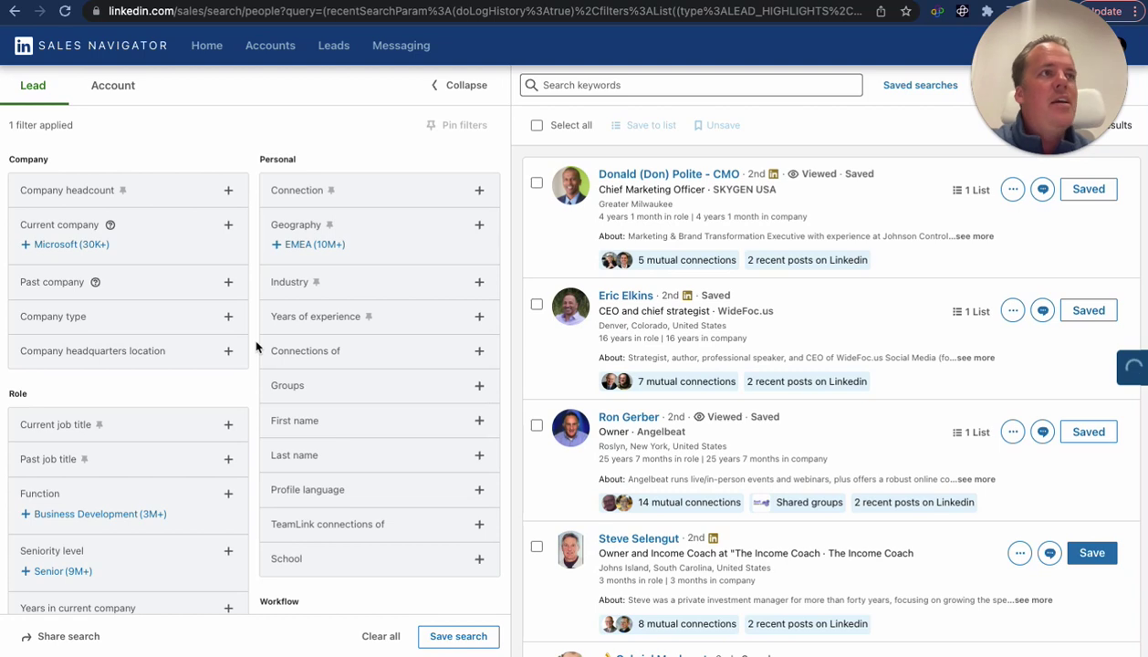
{"action": "scroll", "coordinate": [256, 347], "scroll_direction": "down", "scroll_amount": 2}
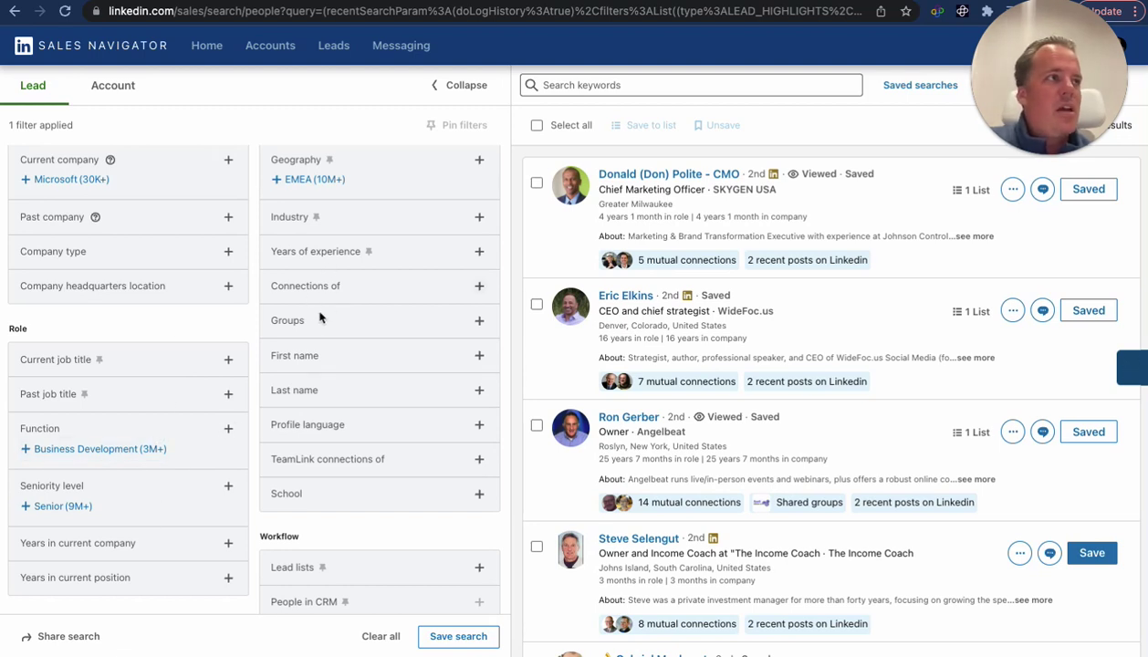
{"action": "scroll", "coordinate": [321, 352], "scroll_direction": "up", "scroll_amount": 2}
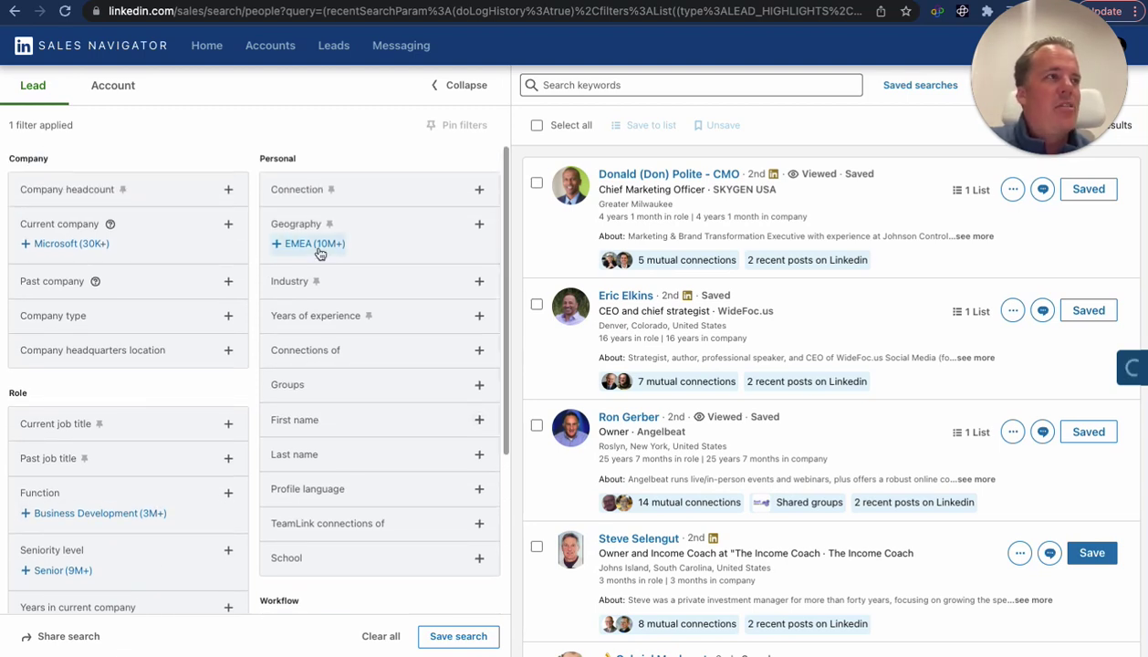
{"action": "left_click", "coordinate": [318, 249]}
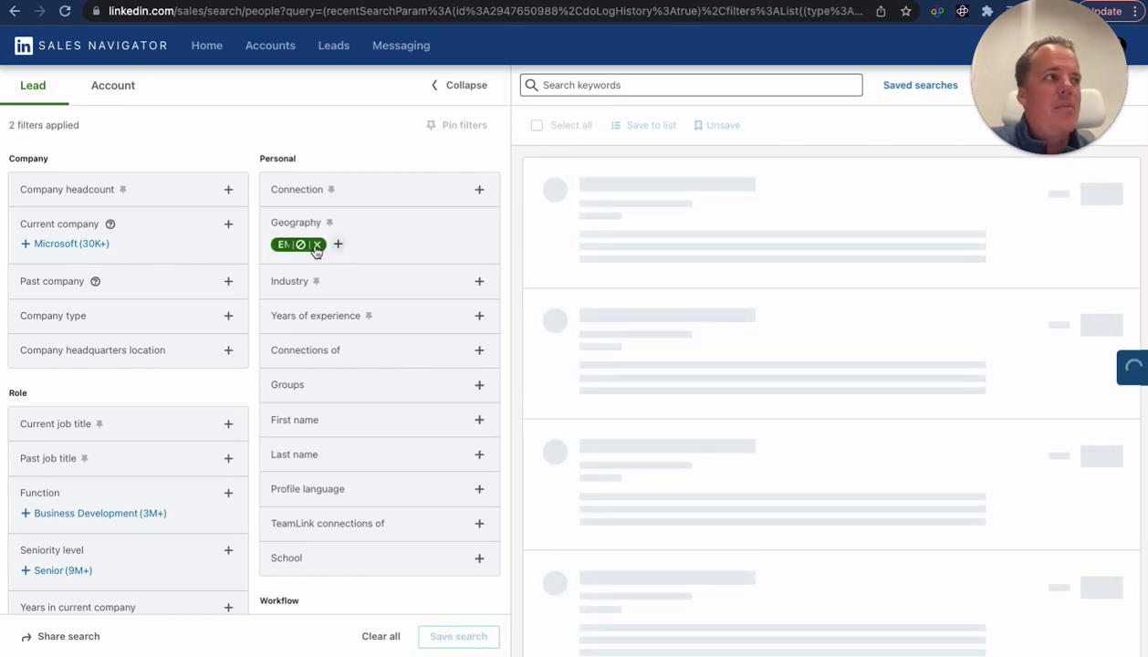
{"action": "left_click", "coordinate": [316, 248]}
- Filter the leads by geography to Chicago, Illinois, United States
{"action": "left_click", "coordinate": [339, 234]}
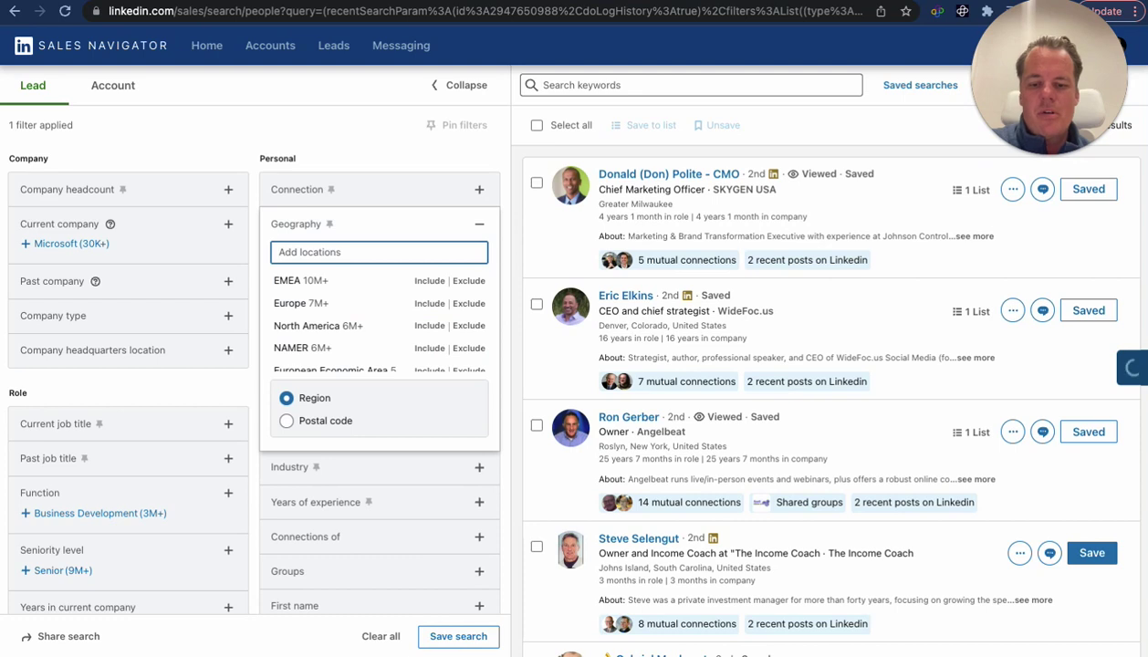
{"action": "type", "text": "C"}
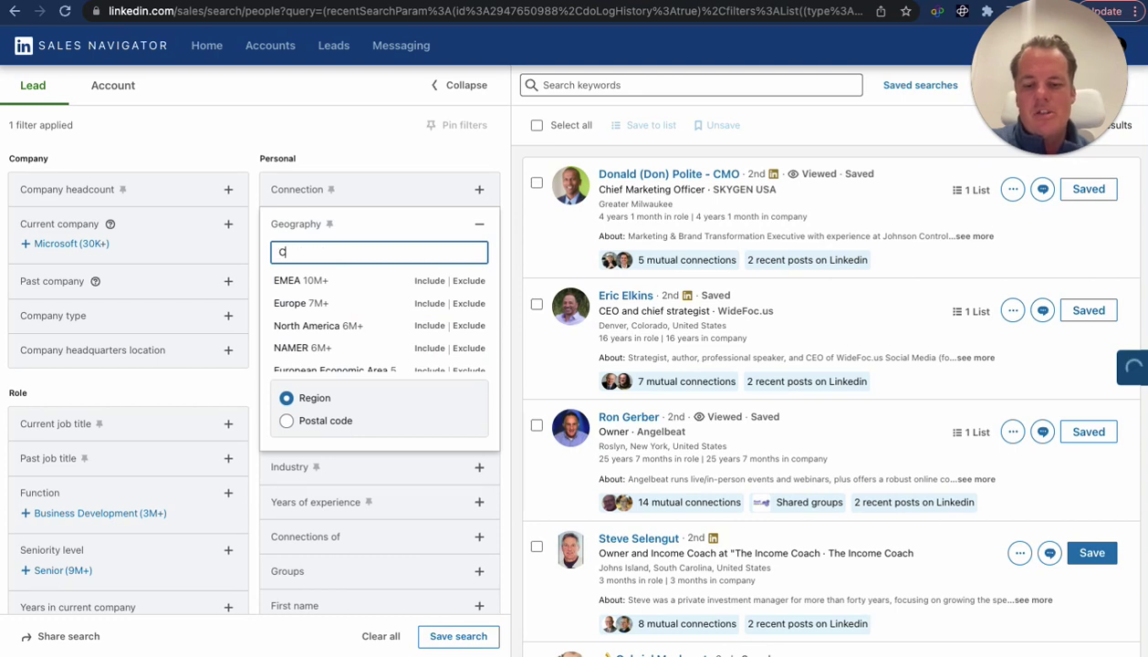
{"action": "type", "text": "hicago"}
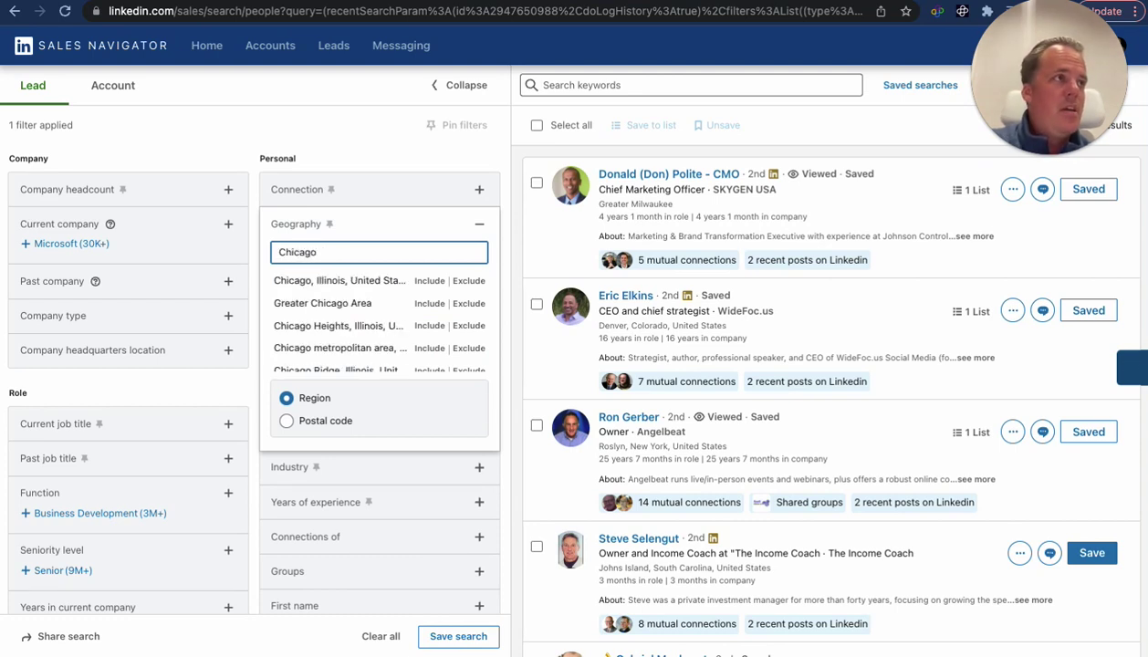
{"action": "left_click", "coordinate": [320, 282]}
{"action": "left_click", "coordinate": [398, 224]}
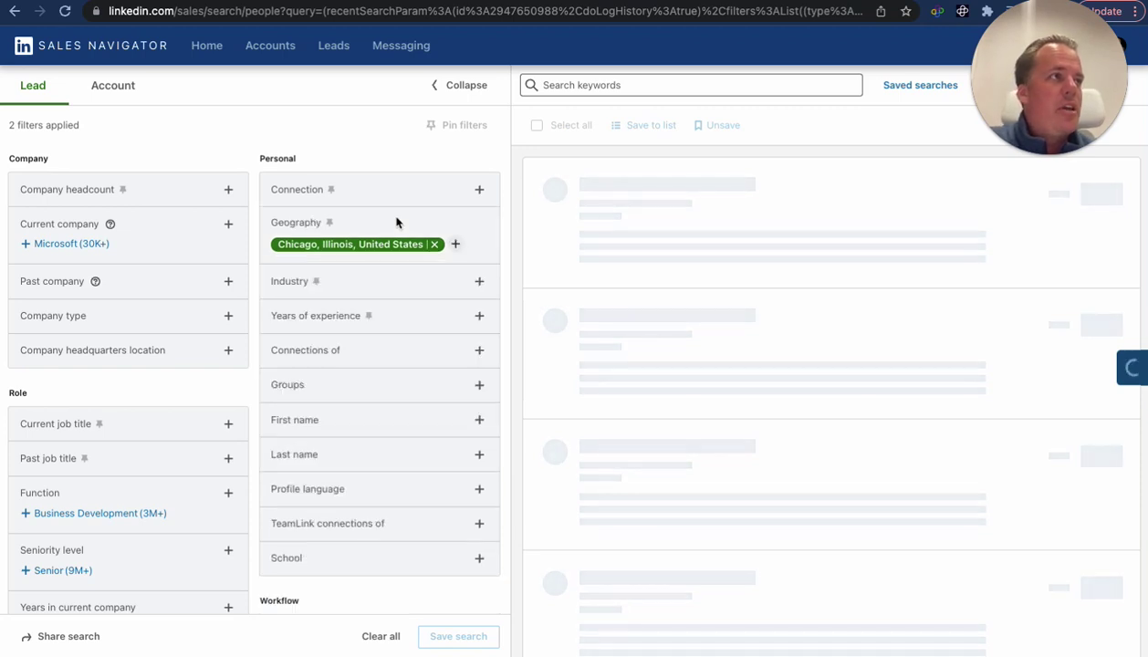
- Look up "information" among the industries and include Technology, Information and Internet in the lead filters
{"action": "left_click", "coordinate": [308, 279]}
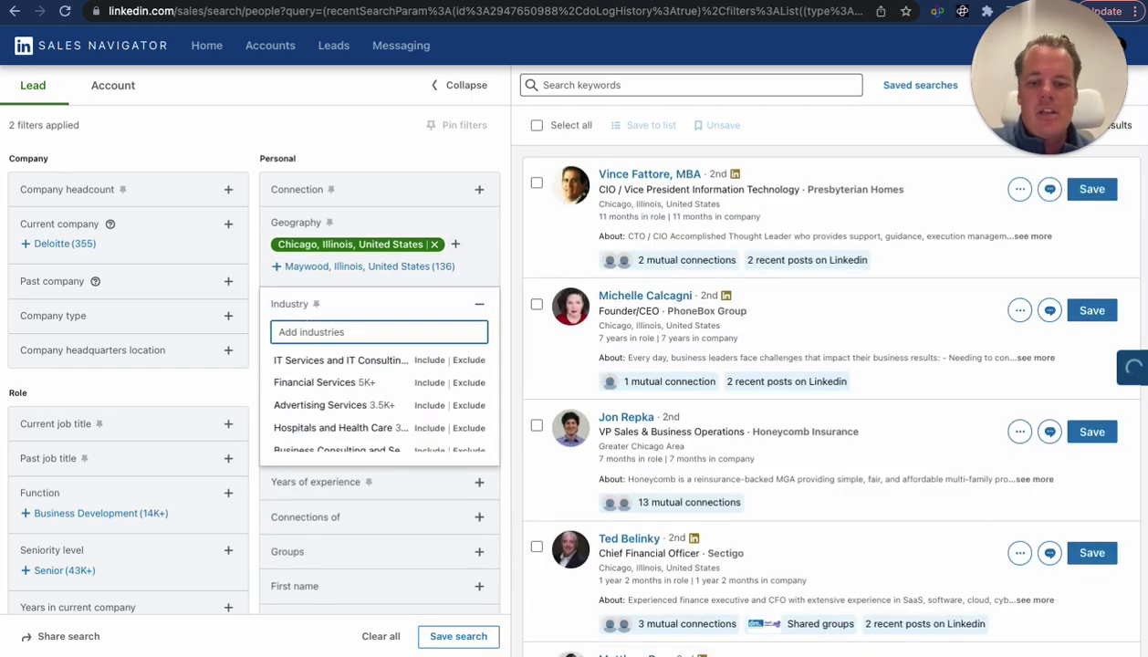
{"action": "type", "text": "information"}
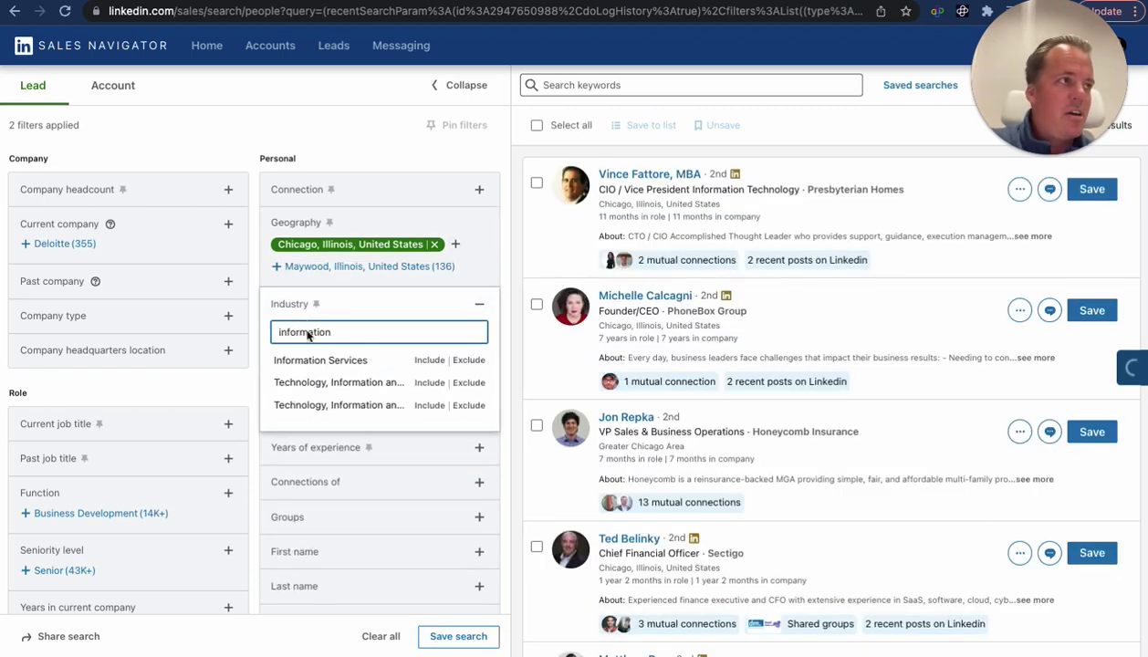
{"action": "left_click", "coordinate": [326, 380]}
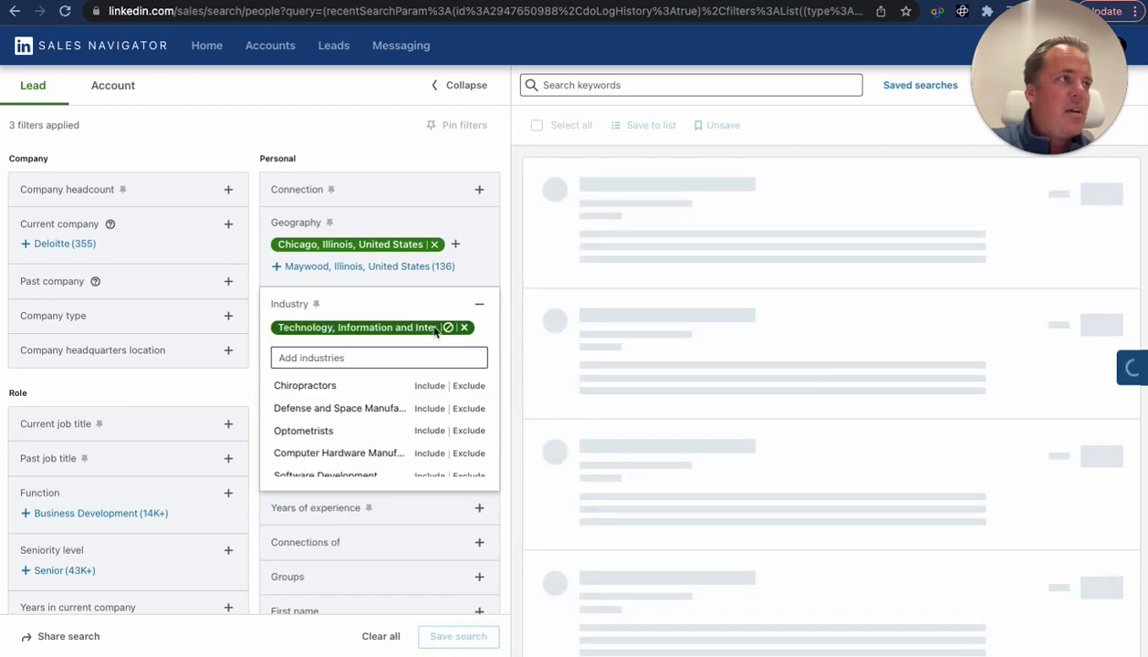
{"action": "left_click", "coordinate": [399, 307]}
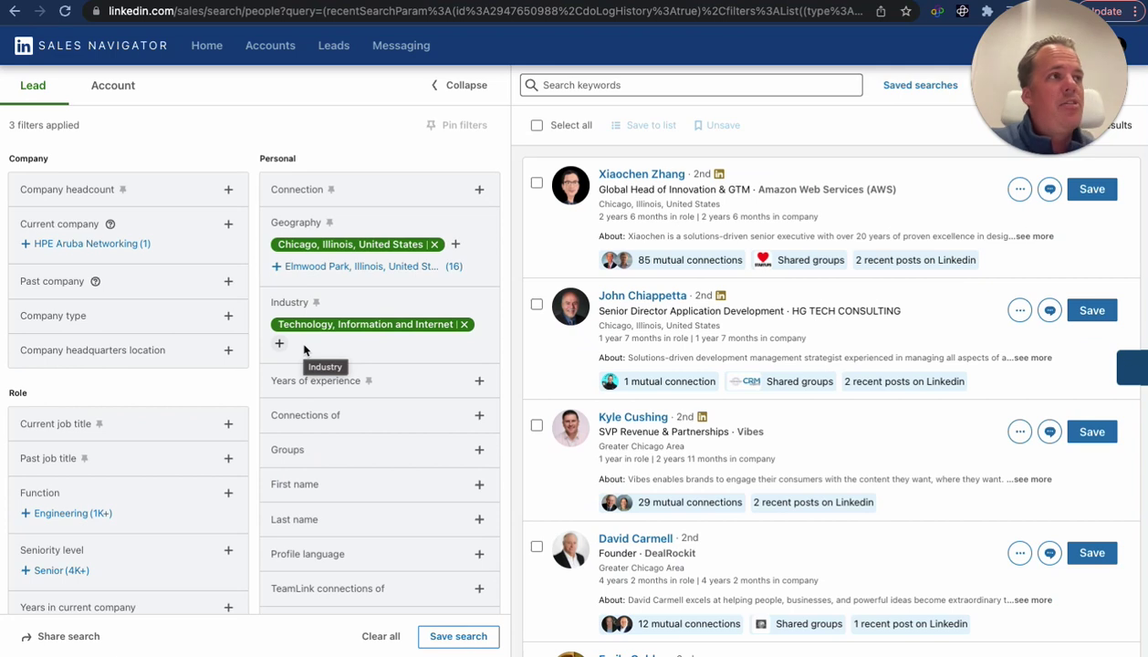
- Filter the leads by the current job titles CEO, VP Sales, Founder and Director of Sale
{"action": "left_click", "coordinate": [140, 424]}
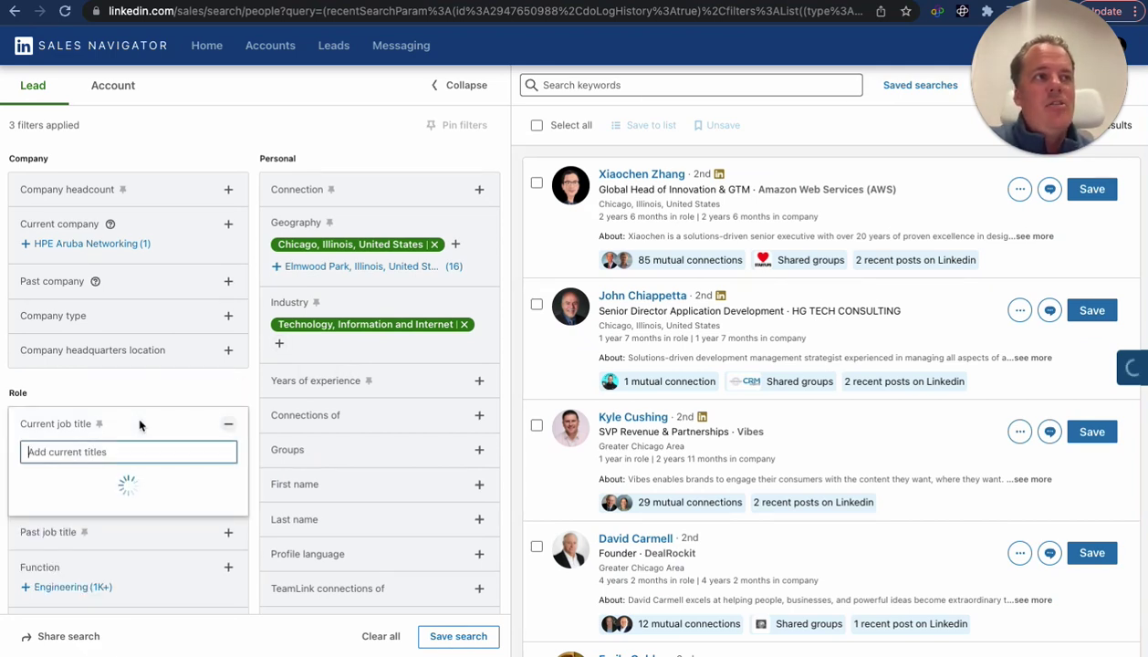
{"action": "type", "text": "CEO"}
{"action": "key", "text": "Return"}
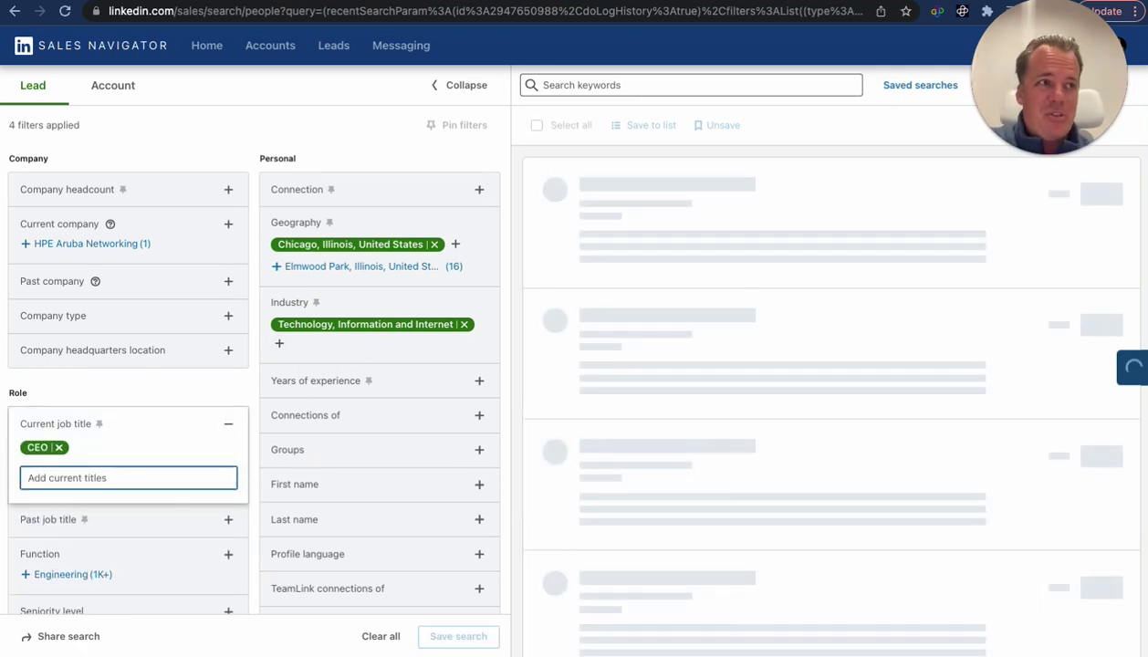
{"action": "type", "text": "VP Sales"}
{"action": "key", "text": "Return"}
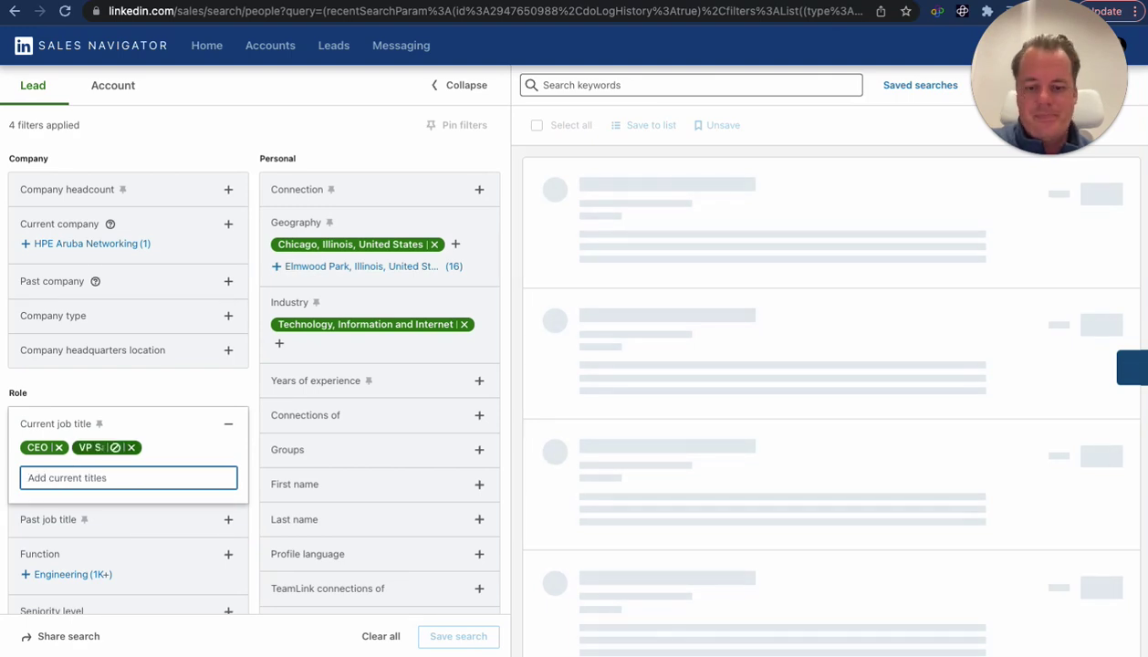
{"action": "type", "text": "Founder"}
{"action": "key", "text": "Return"}
{"action": "type", "text": "D"}
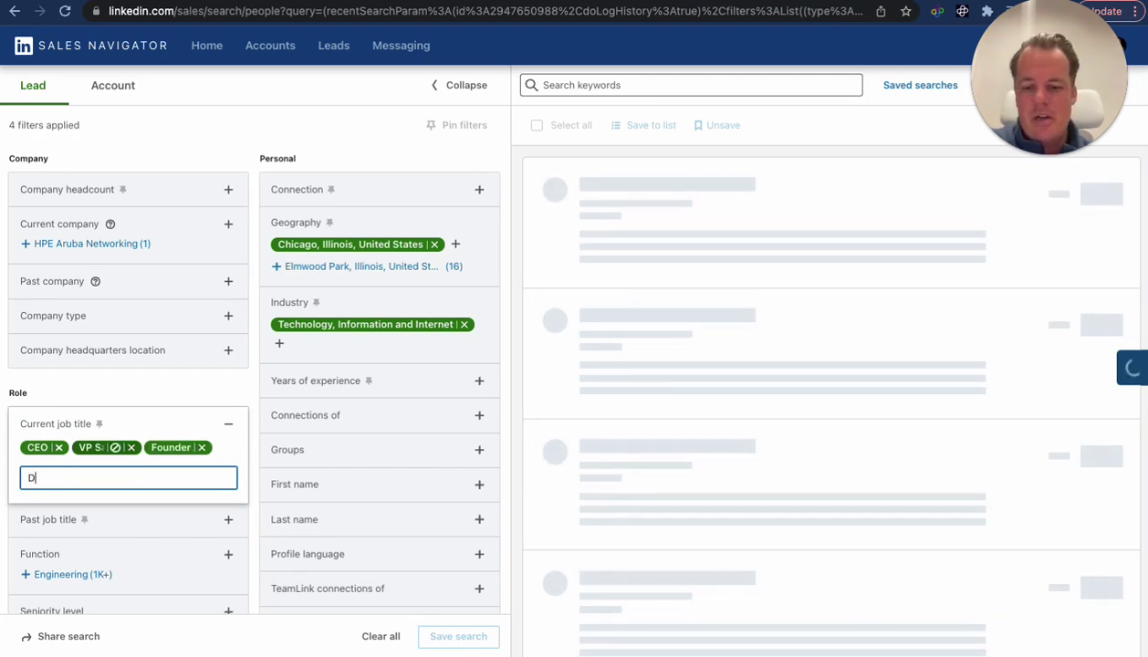
{"action": "type", "text": "irector of Sale"}
{"action": "key", "text": "Return"}
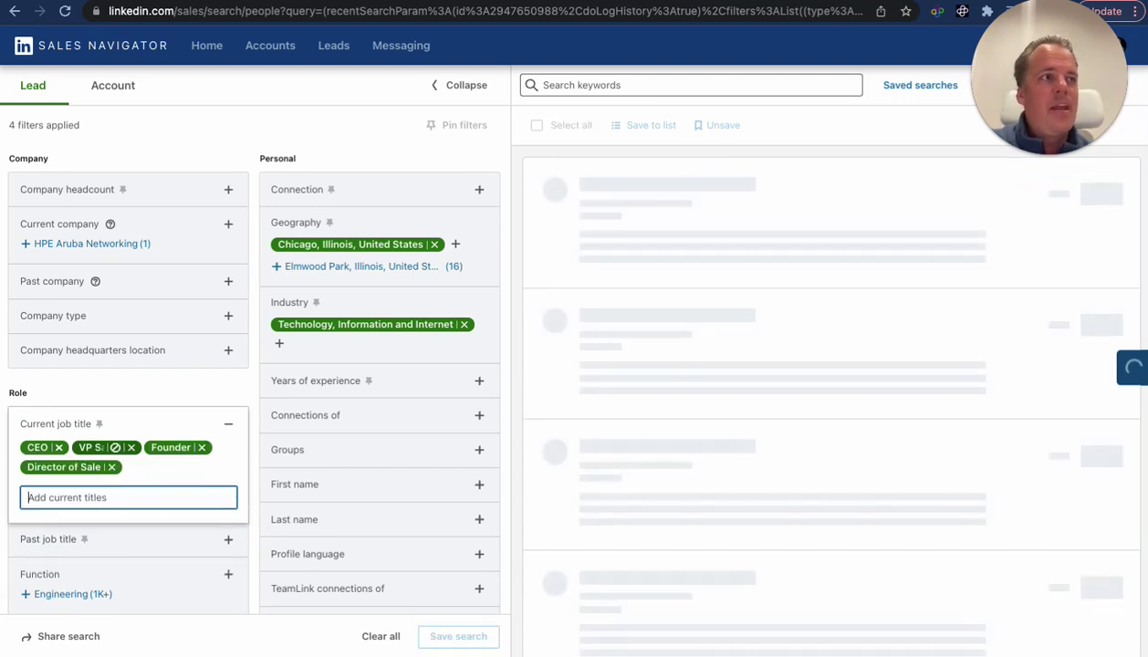
{"action": "left_click", "coordinate": [167, 387]}
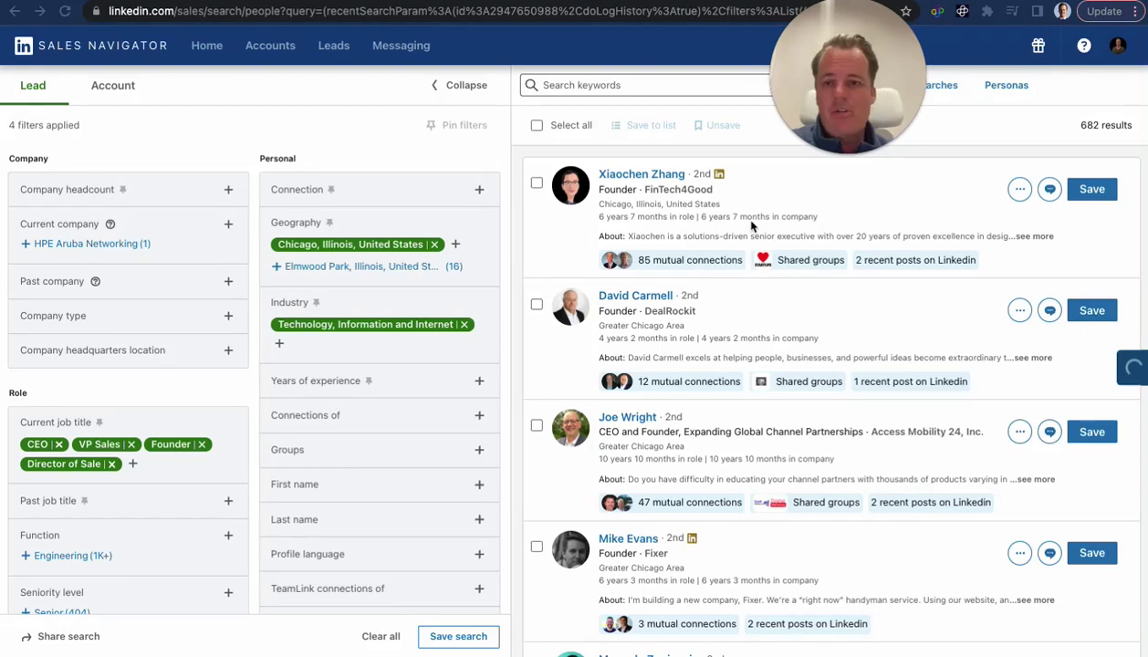
- Copy the URL of the filtered lead search and switch to the Sales Automations page on app.usedemand.com
{"action": "scroll", "coordinate": [321, 426], "scroll_direction": "down", "scroll_amount": 2}
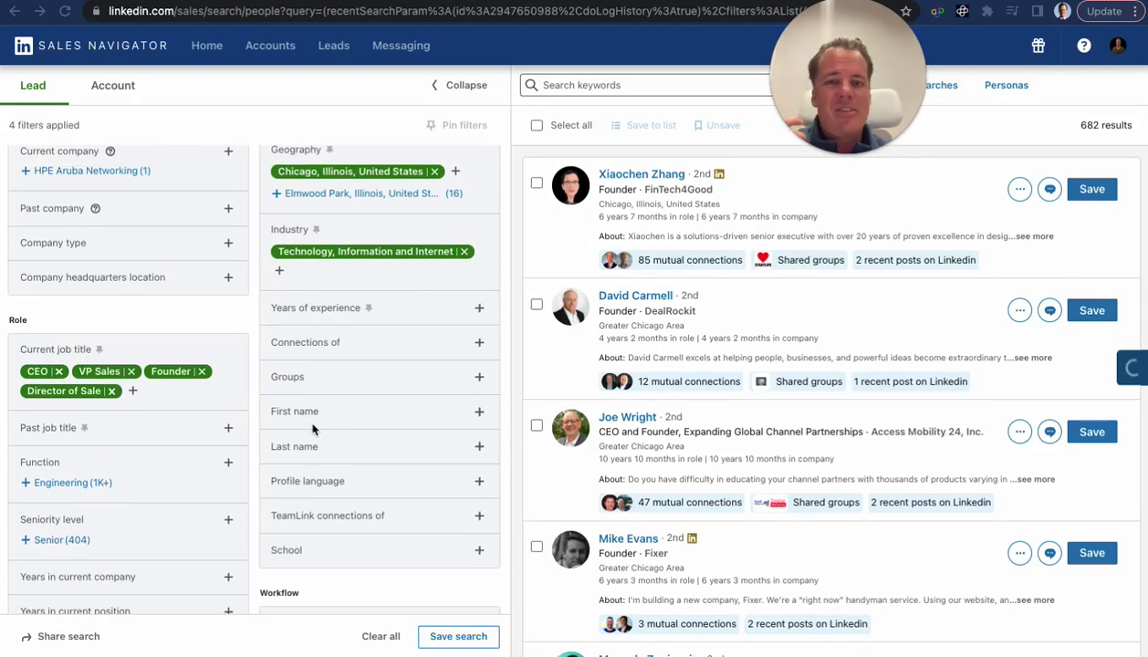
{"action": "scroll", "coordinate": [361, 363], "scroll_direction": "up", "scroll_amount": 2}
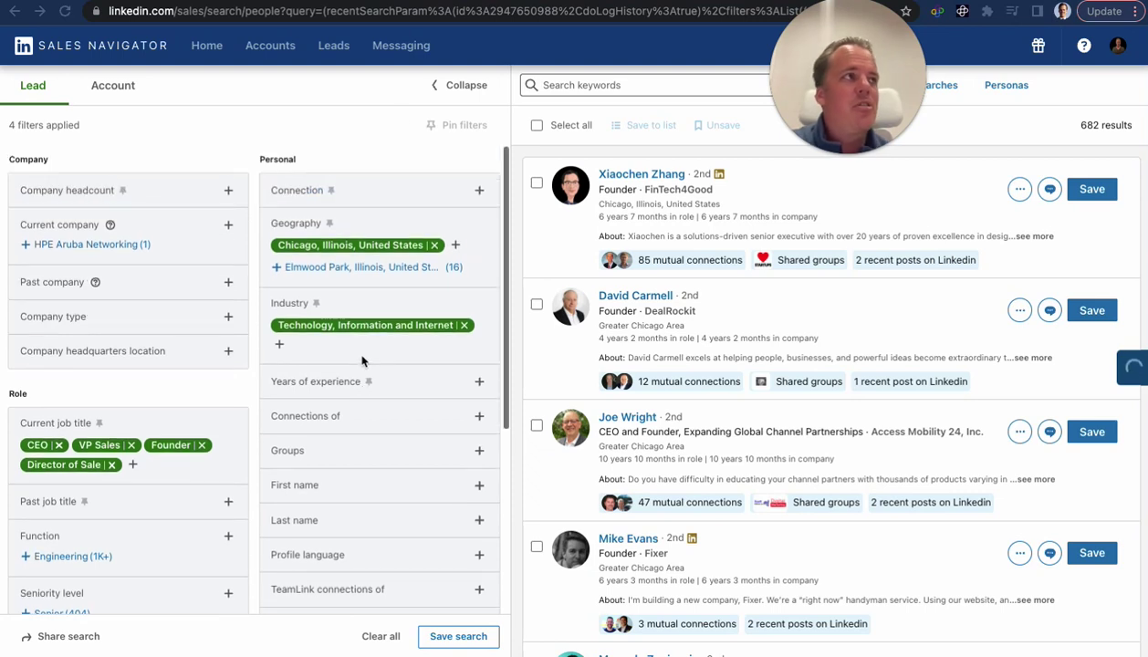
{"action": "left_click", "coordinate": [378, 12]}
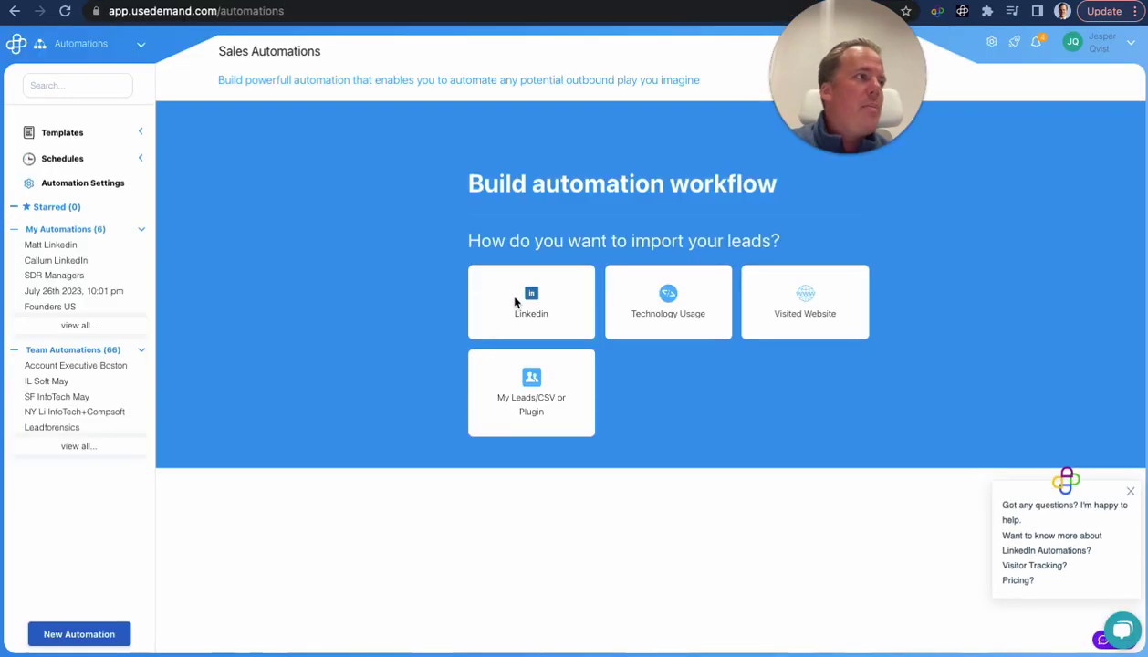
- Set up a Linkedin Sales Navigator Search Extract import with the copied search URL, 200 profiles and the tag "demo", and continue to the workflow
{"action": "left_click", "coordinate": [515, 302]}
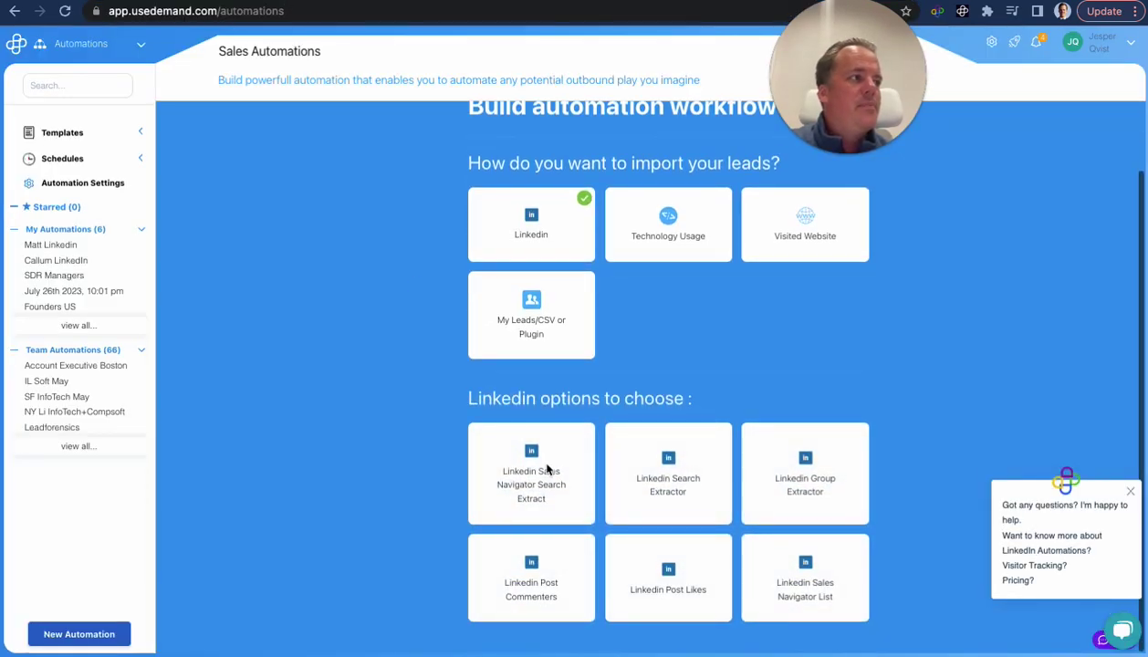
{"action": "left_click", "coordinate": [553, 449]}
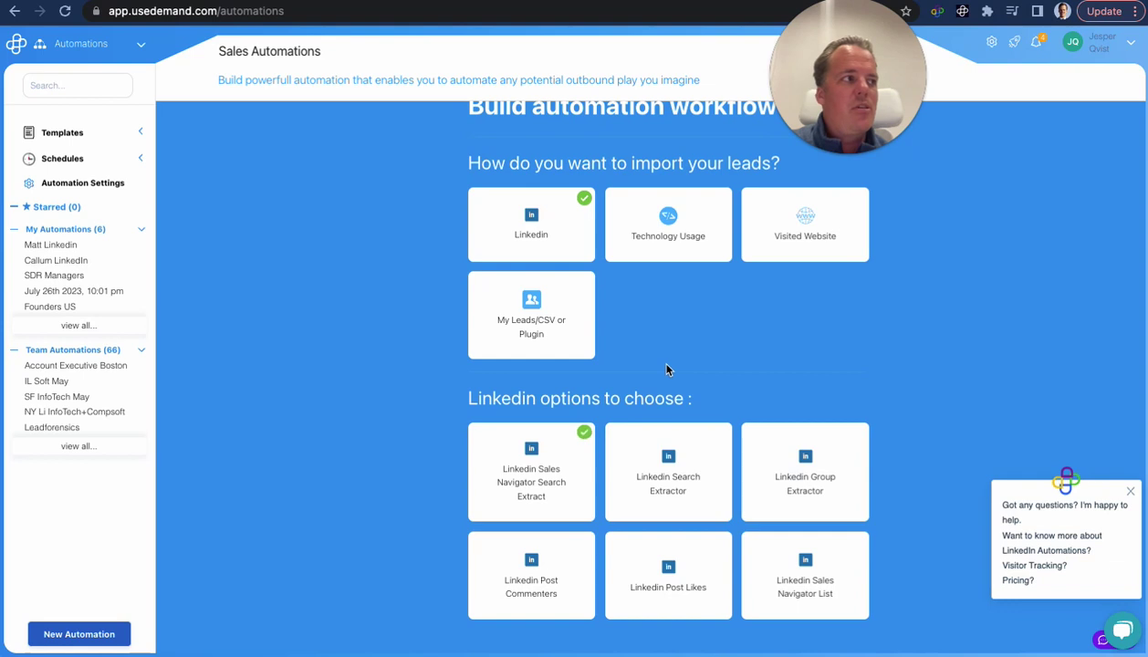
{"action": "left_click", "coordinate": [530, 513]}
{"action": "key", "text": "super+v"}
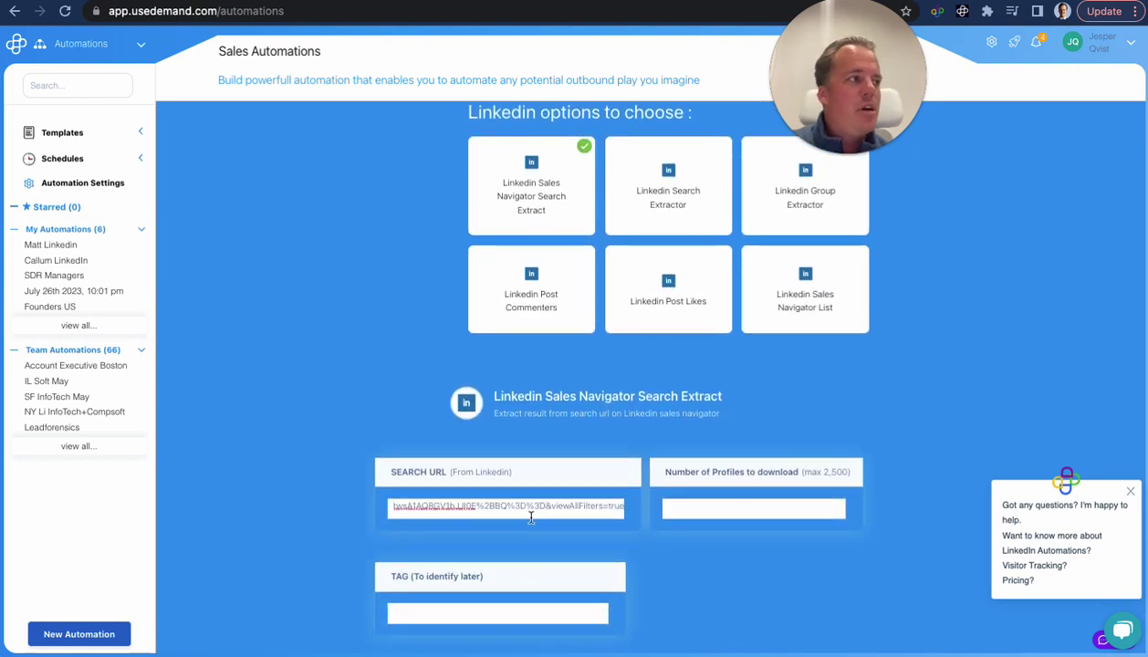
{"action": "key", "text": "Tab"}
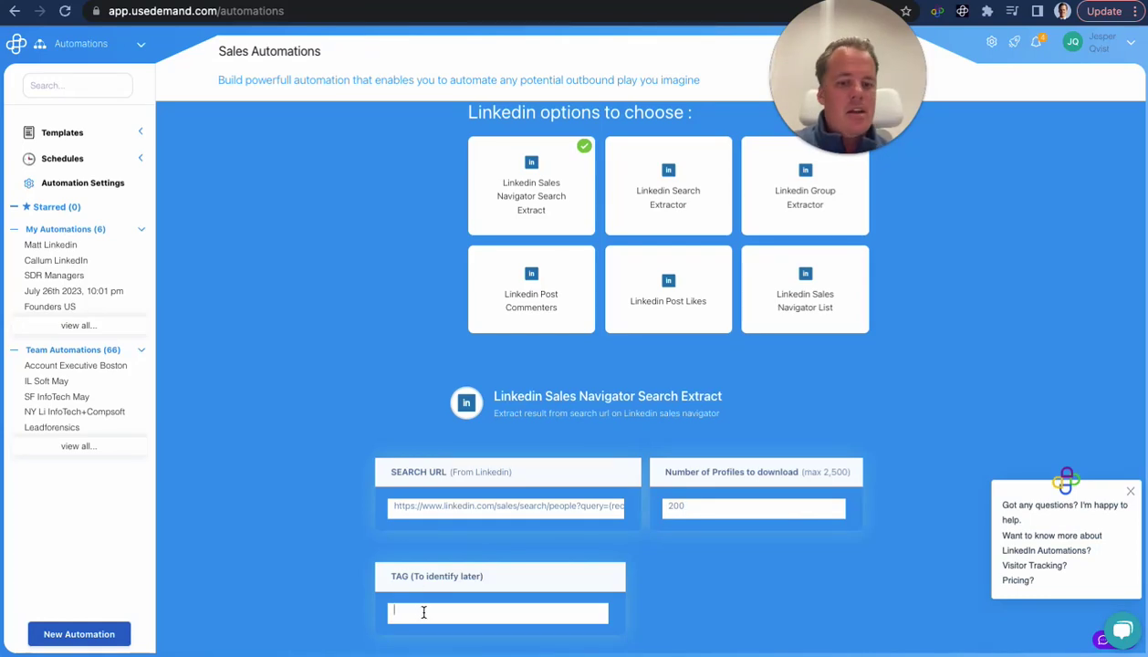
{"action": "scroll", "coordinate": [470, 525], "scroll_direction": "down", "scroll_amount": 1}
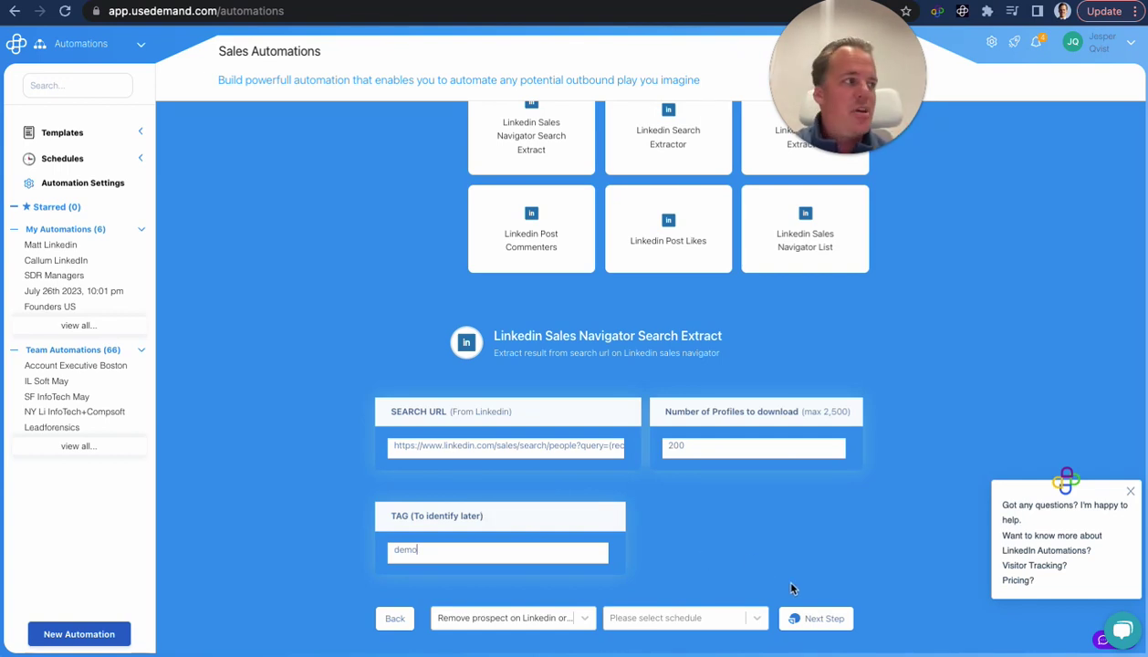
{"action": "left_click", "coordinate": [815, 619]}
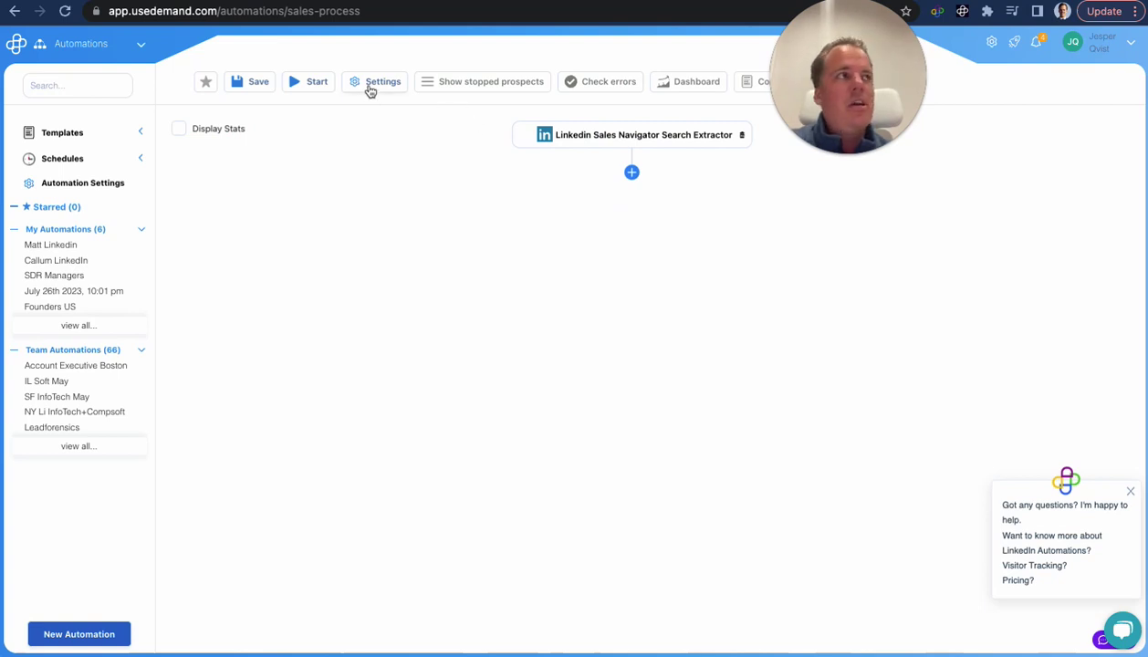
- Add a Manual Prospect step to the workflow directly after the Linkedin Sales Navigator Search Extractor
{"action": "left_click", "coordinate": [632, 173]}
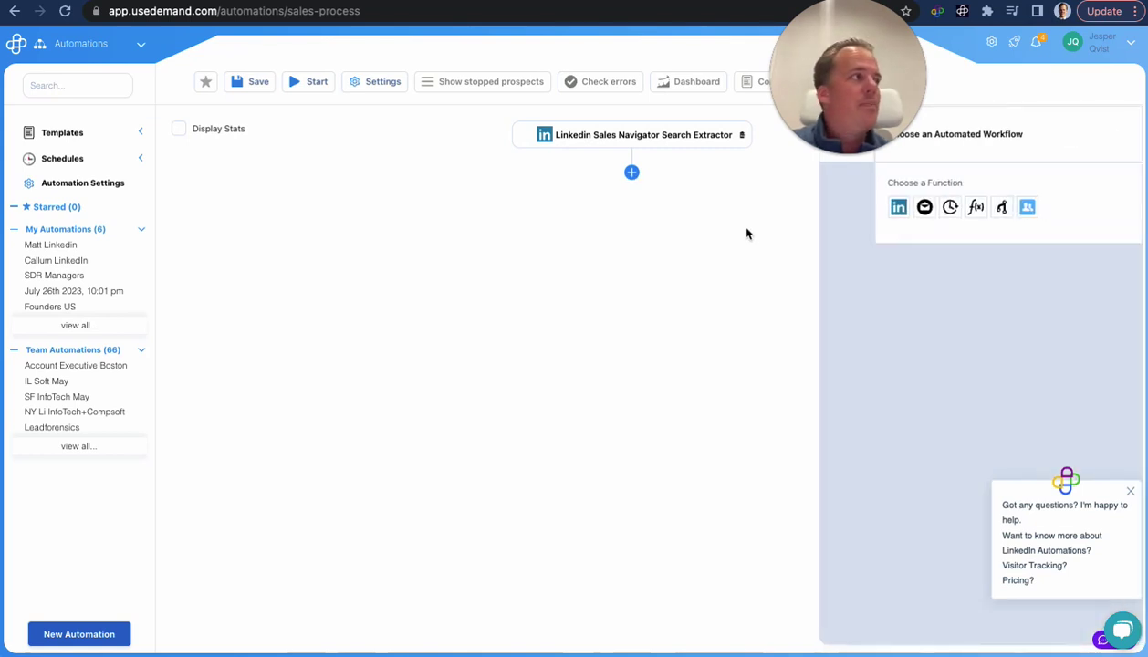
{"action": "left_click", "coordinate": [1026, 207]}
{"action": "left_click", "coordinate": [994, 264]}
{"action": "left_click", "coordinate": [969, 288]}
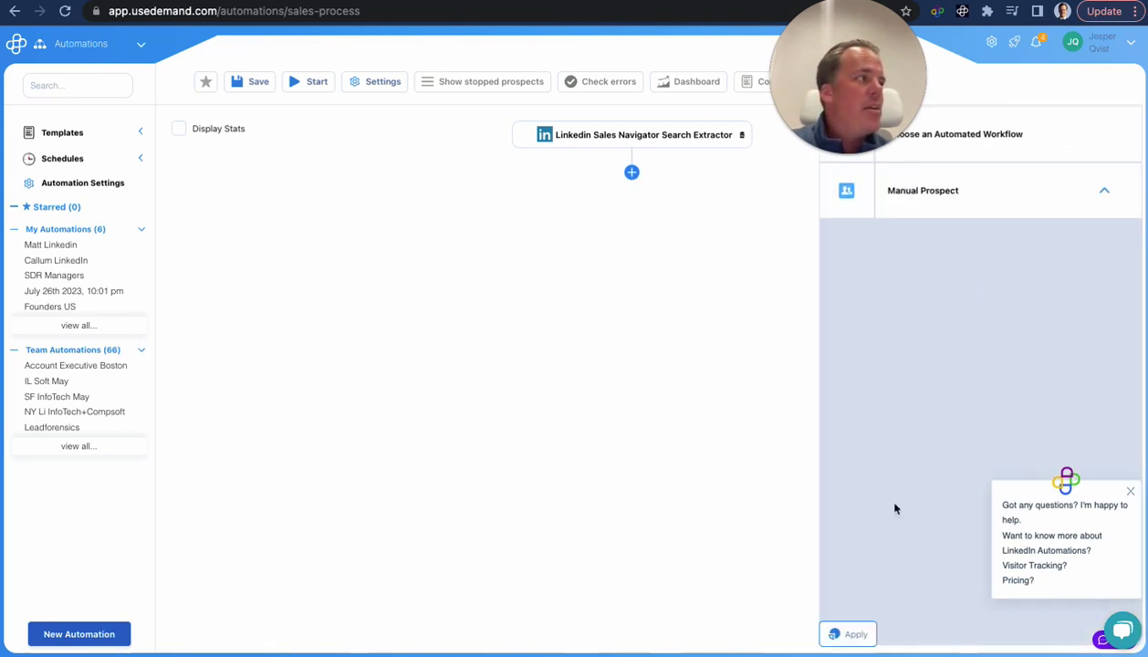
{"action": "left_click", "coordinate": [848, 633]}
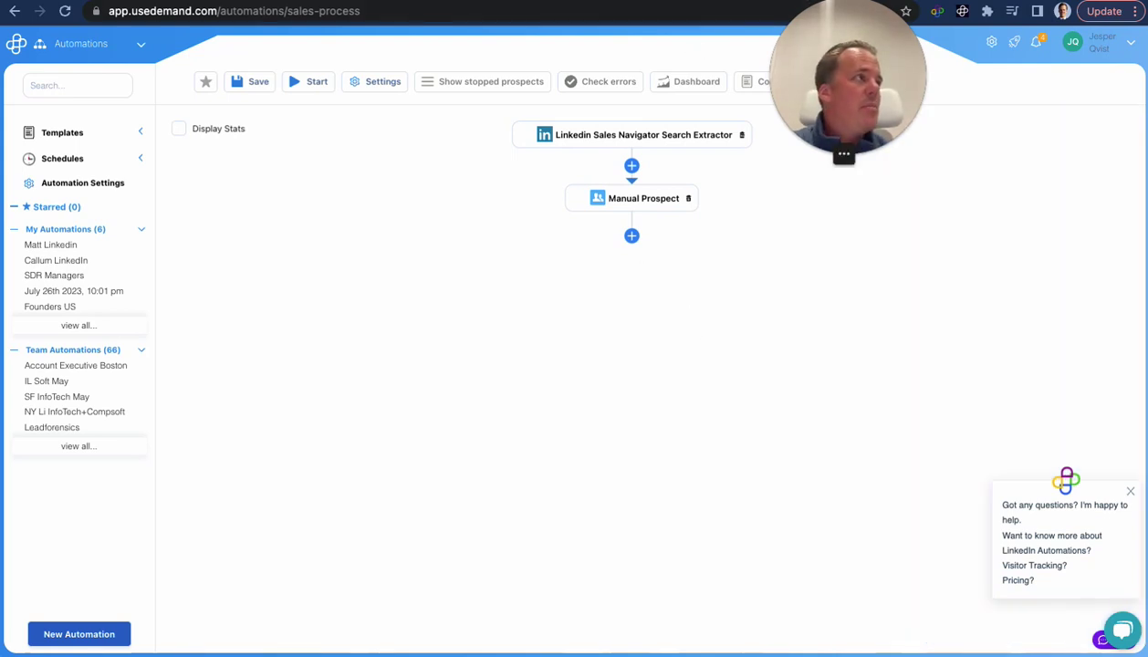
- Switch to the Sales Navigator results, look through the first lead's profile and recent activity, and return to the Demand automation workflow
{"action": "left_click", "coordinate": [630, 1]}
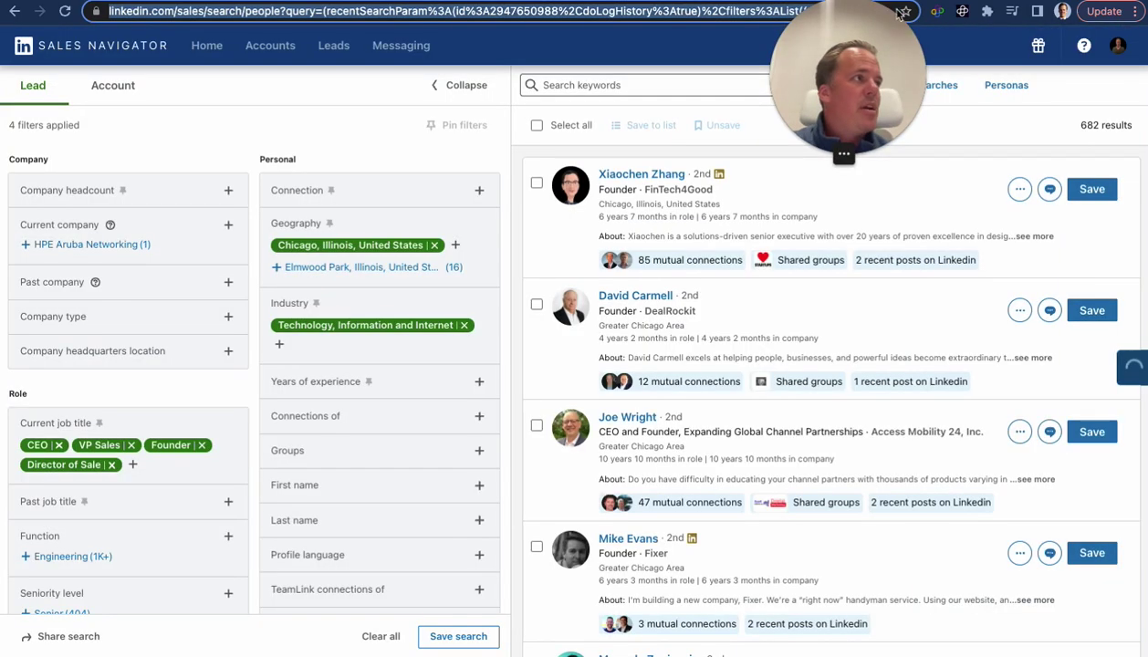
{"action": "left_click", "coordinate": [1020, 189]}
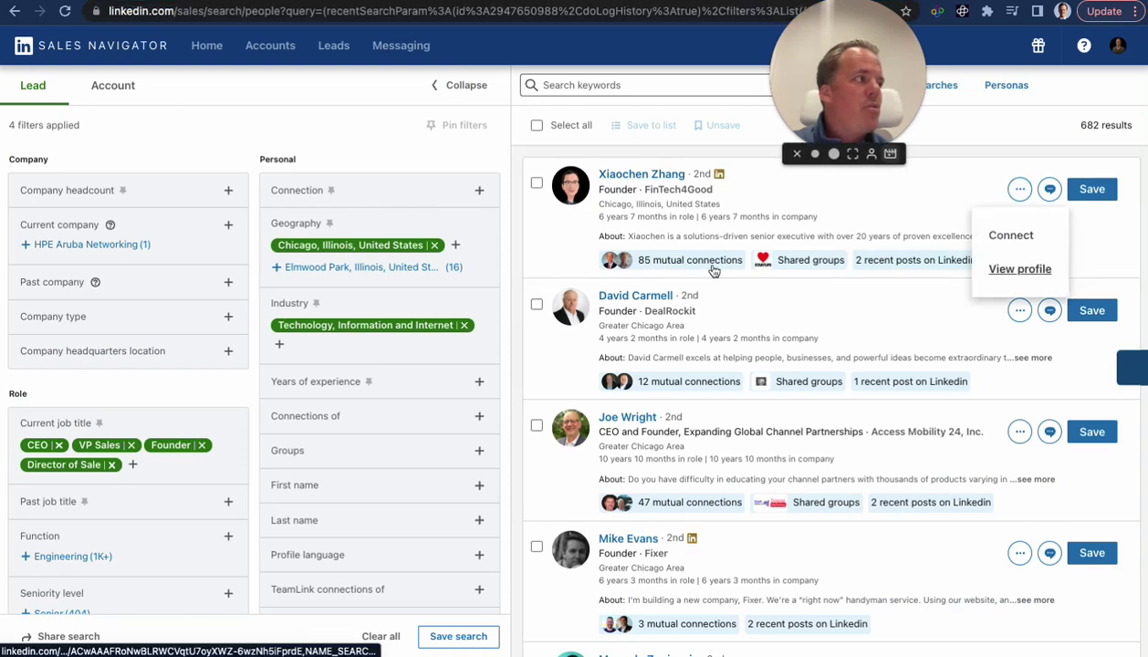
{"action": "left_click", "coordinate": [628, 194]}
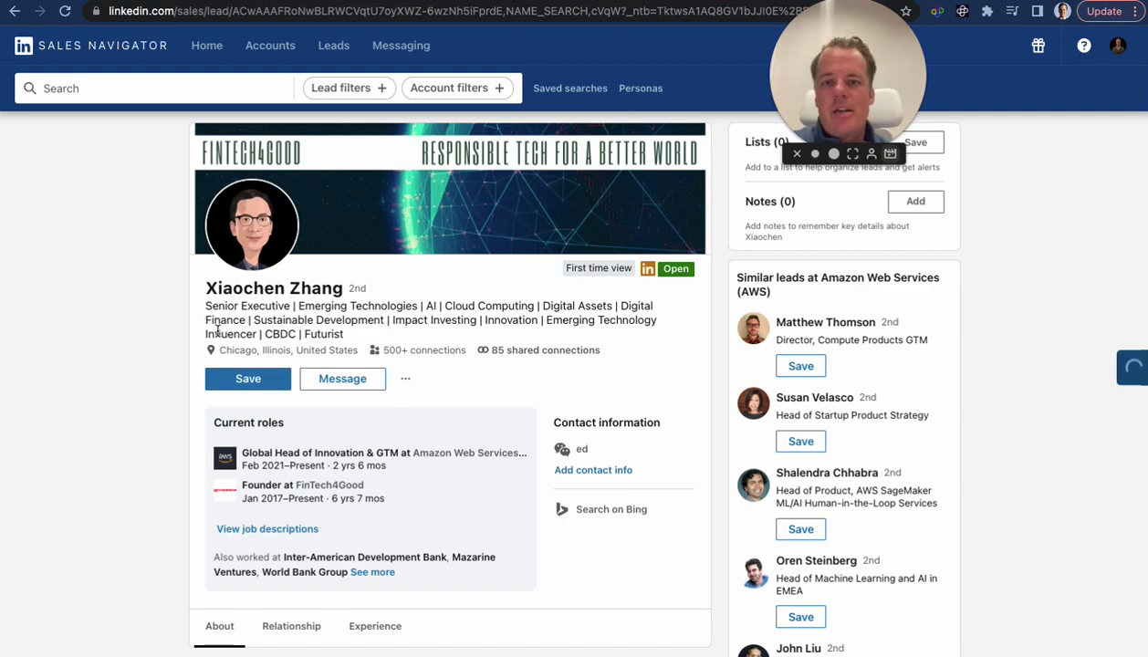
{"action": "scroll", "coordinate": [218, 331], "scroll_direction": "down", "scroll_amount": 5}
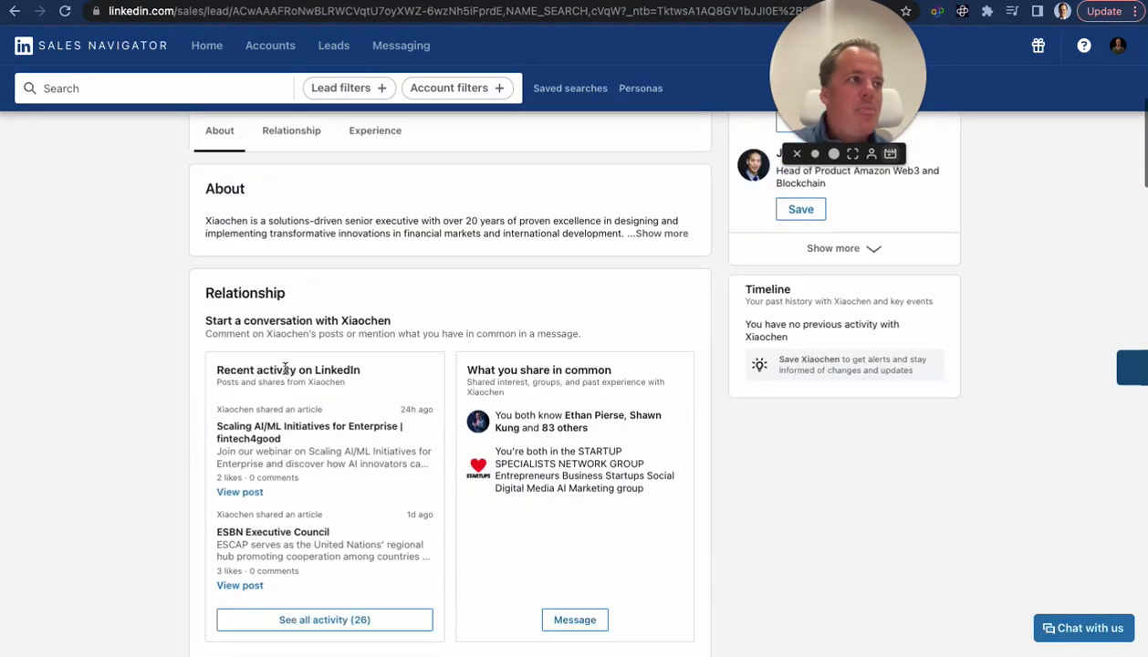
{"action": "scroll", "coordinate": [359, 397], "scroll_direction": "up", "scroll_amount": 6}
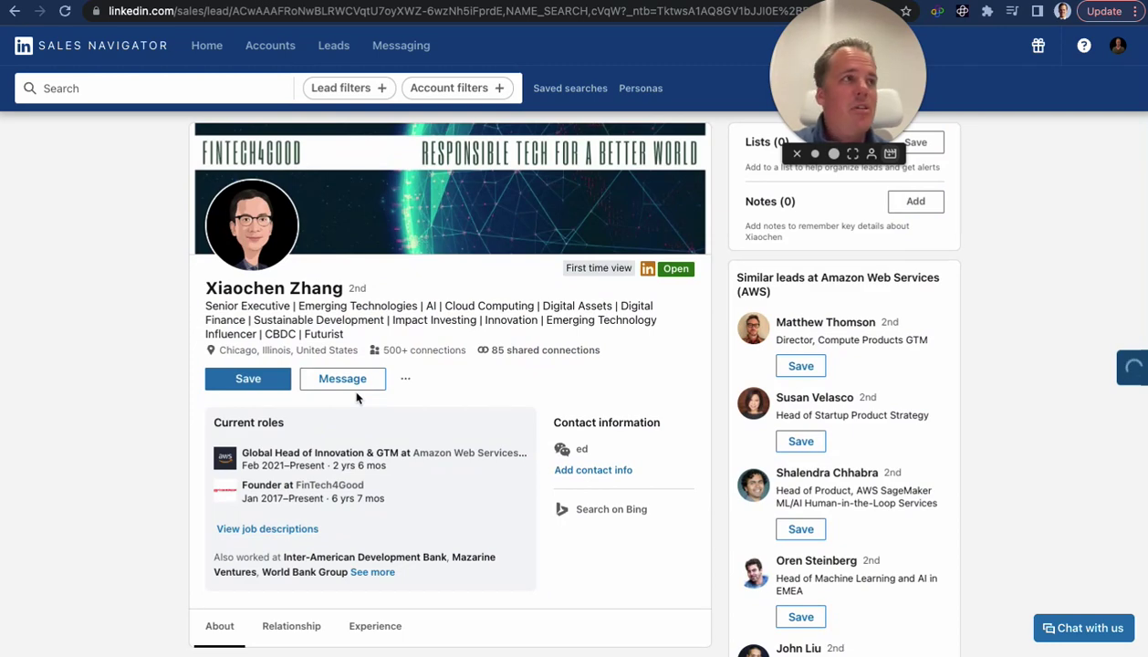
{"action": "scroll", "coordinate": [383, 296], "scroll_direction": "down", "scroll_amount": 1}
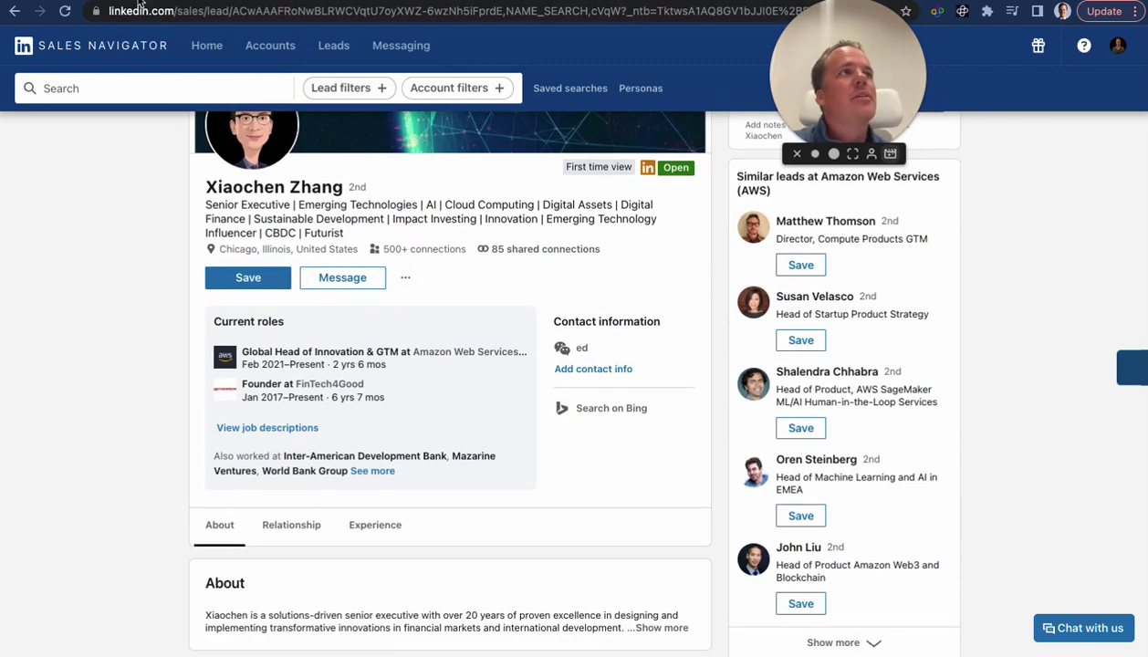
{"action": "left_click", "coordinate": [361, 1]}
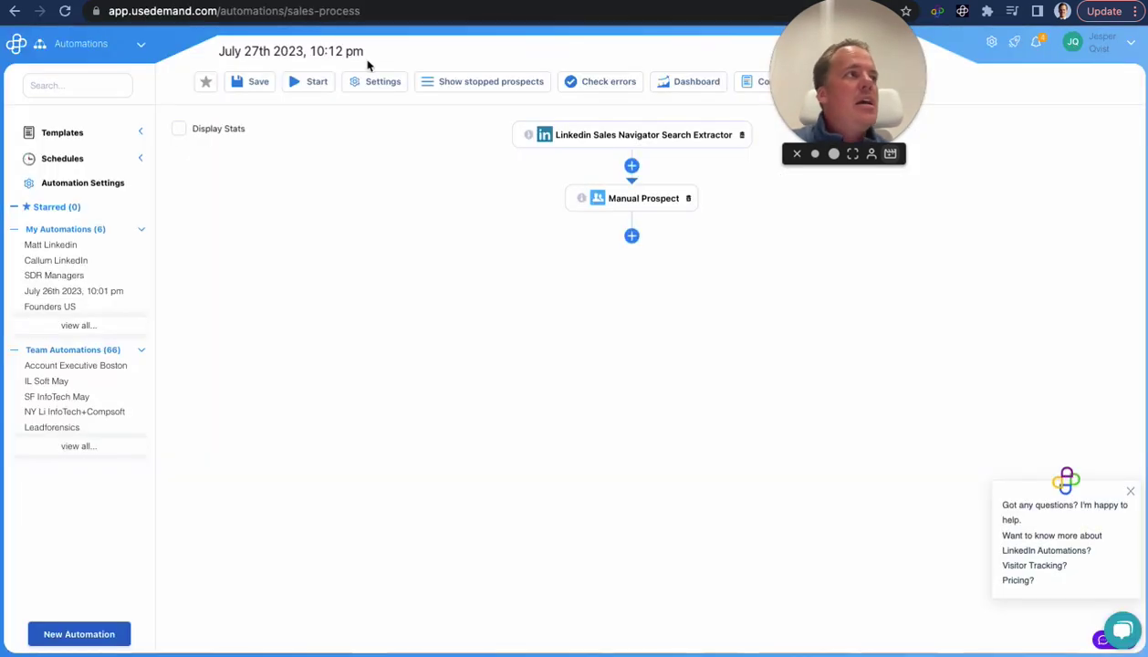
- Add a Linkedin Connection Request step after Manual Prospect, using the variable #AI_connection_request as its message text
{"action": "left_click", "coordinate": [631, 237]}
{"action": "left_click", "coordinate": [899, 208]}
{"action": "left_click", "coordinate": [909, 263]}
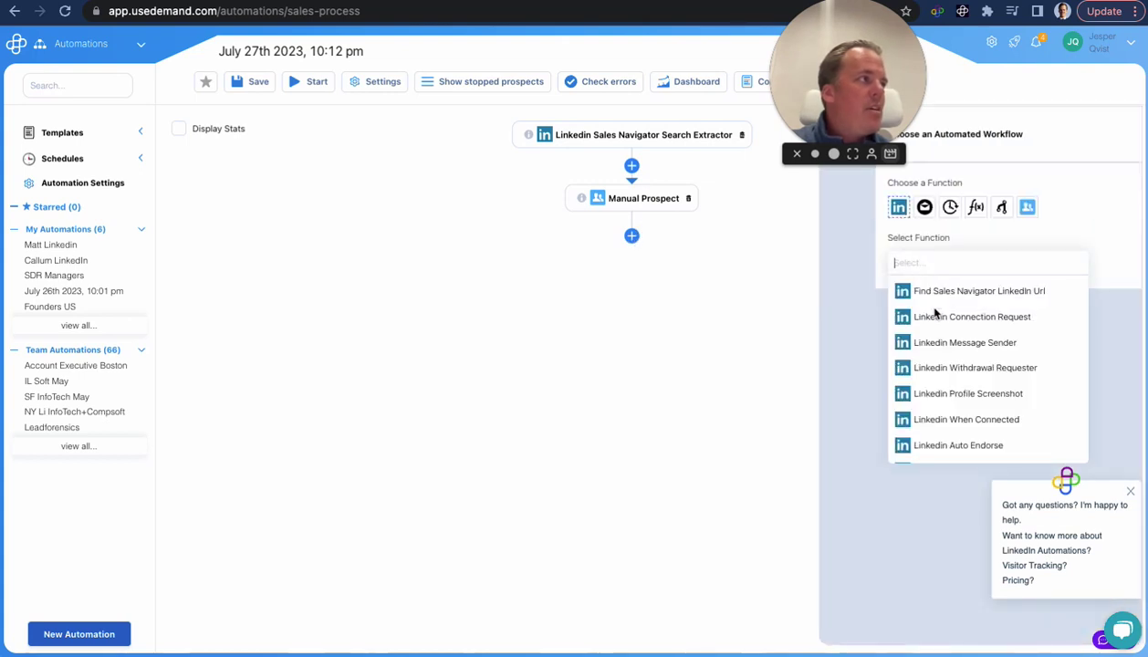
{"action": "left_click", "coordinate": [922, 313]}
{"action": "left_click", "coordinate": [945, 330]}
{"action": "left_click", "coordinate": [940, 363]}
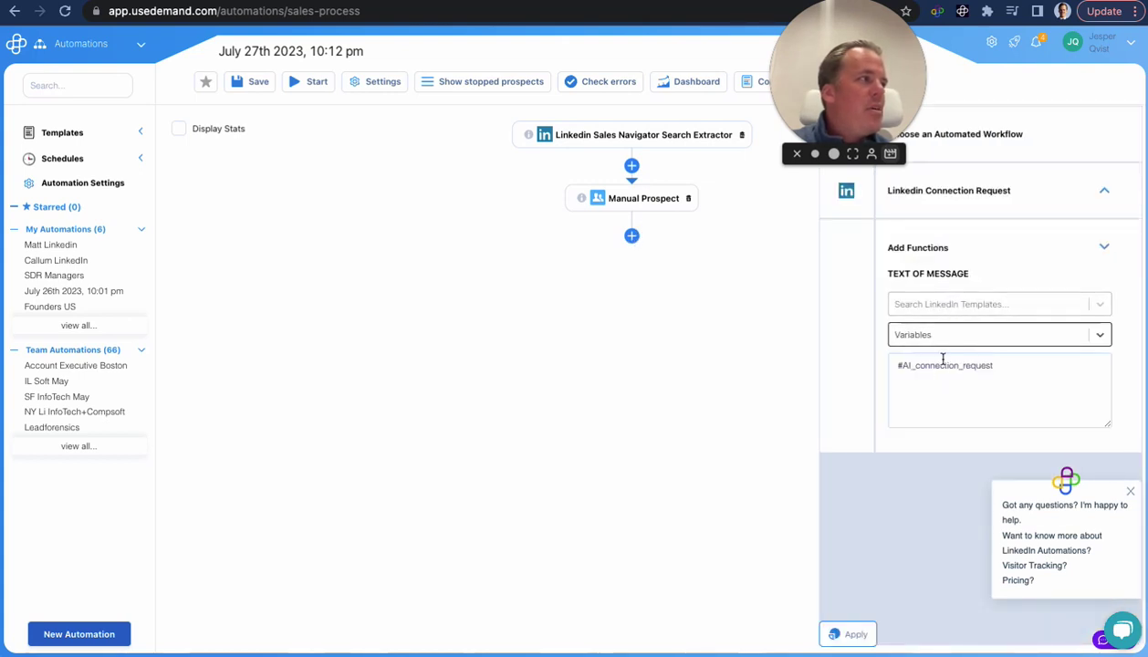
{"action": "left_click", "coordinate": [849, 635]}
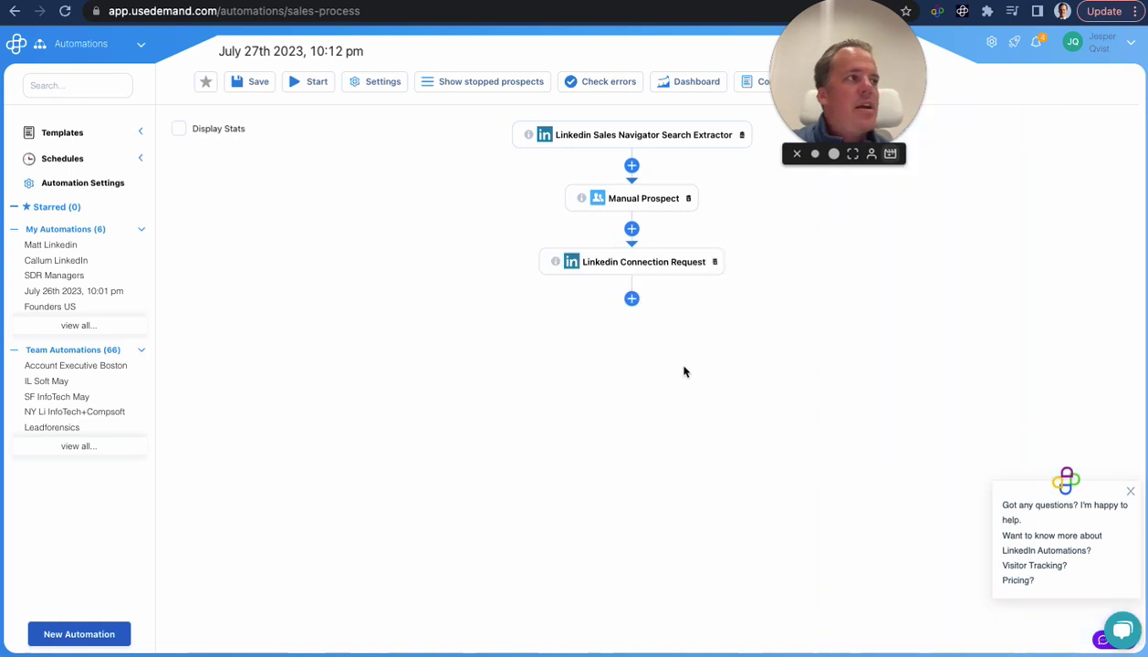
- Add a Delay of 2 days after the Linkedin Connection Request step
{"action": "left_click", "coordinate": [632, 299]}
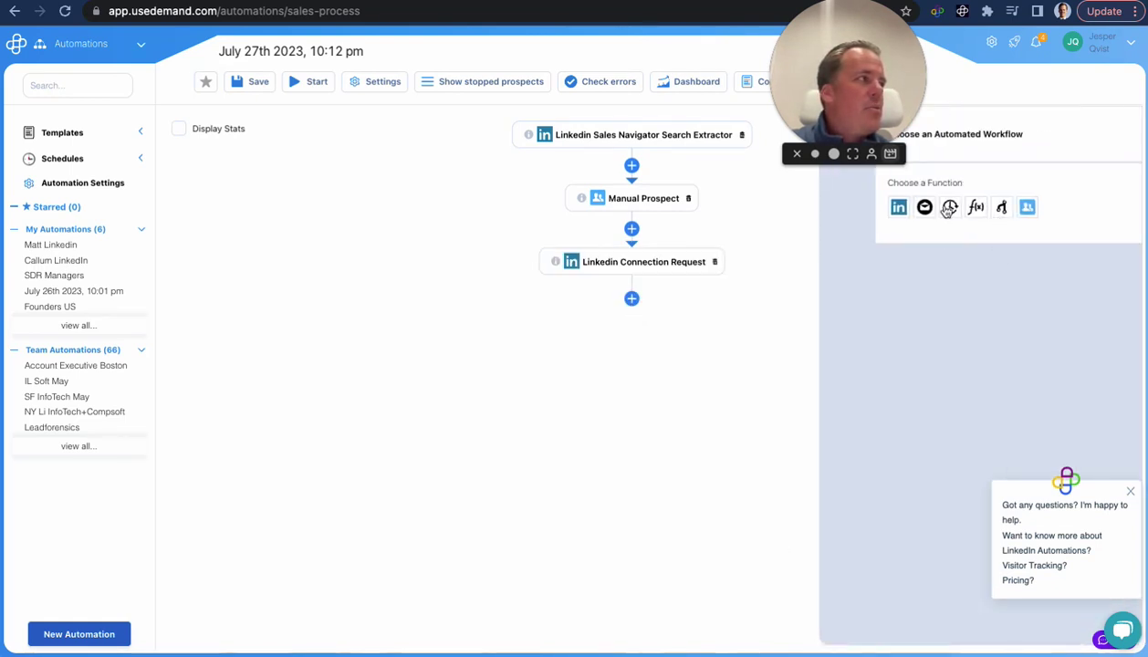
{"action": "left_click", "coordinate": [950, 208]}
{"action": "left_click", "coordinate": [942, 262]}
{"action": "left_click", "coordinate": [929, 294]}
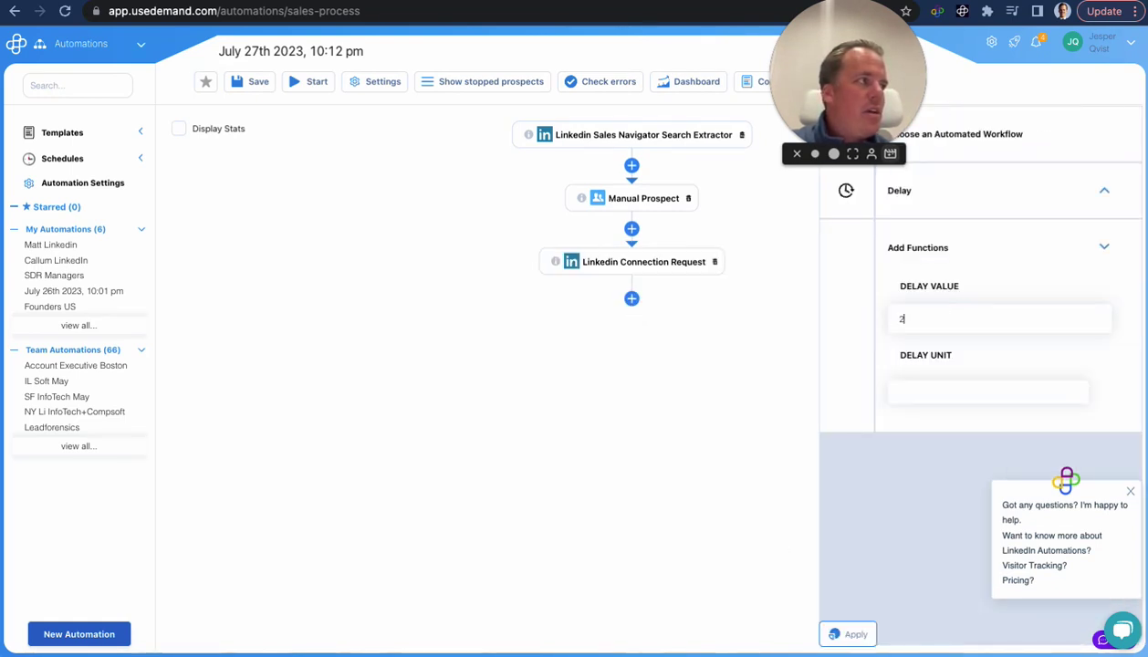
{"action": "left_click", "coordinate": [920, 420]}
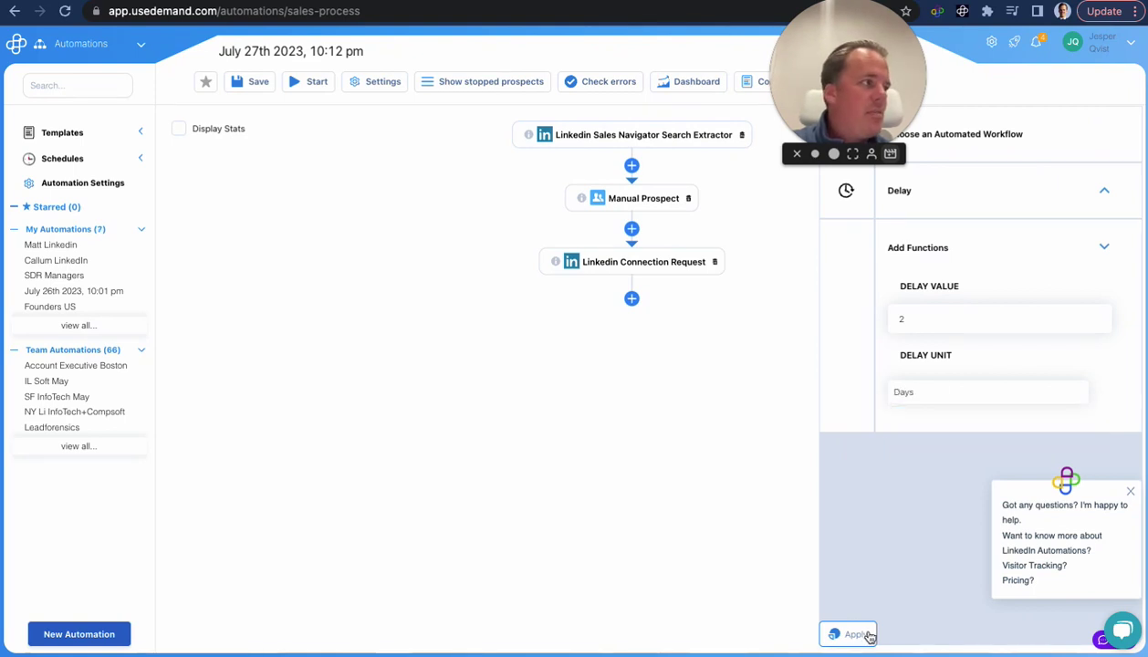
{"action": "left_click", "coordinate": [862, 635]}
- Add a Linkedin Message Sender step after the 2-day Delay, using the variable #AI_linkedIn_msg1 as its message text
{"action": "left_click", "coordinate": [632, 362]}
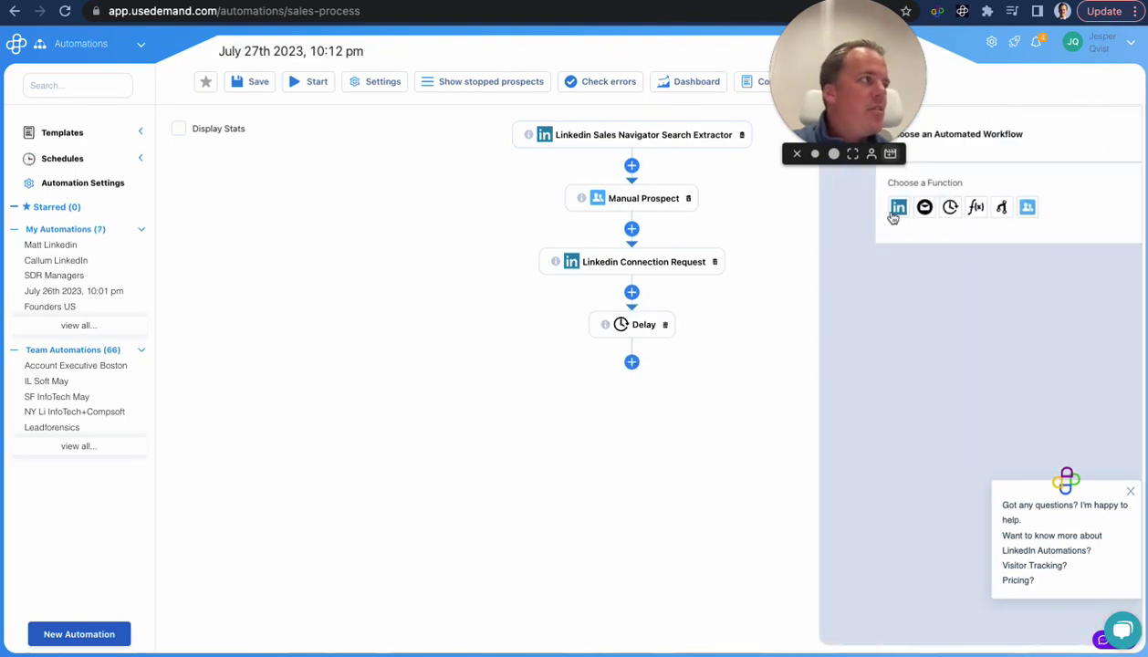
{"action": "left_click", "coordinate": [897, 208]}
{"action": "left_click", "coordinate": [902, 263]}
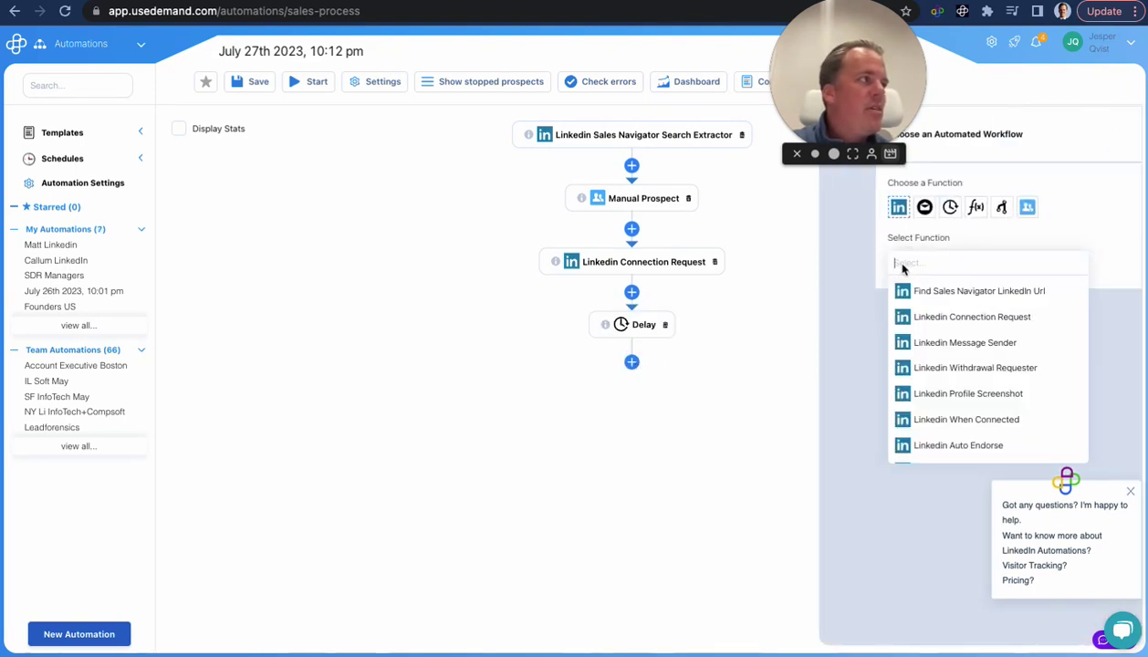
{"action": "left_click", "coordinate": [940, 334]}
{"action": "left_click", "coordinate": [941, 332]}
{"action": "left_click", "coordinate": [943, 388]}
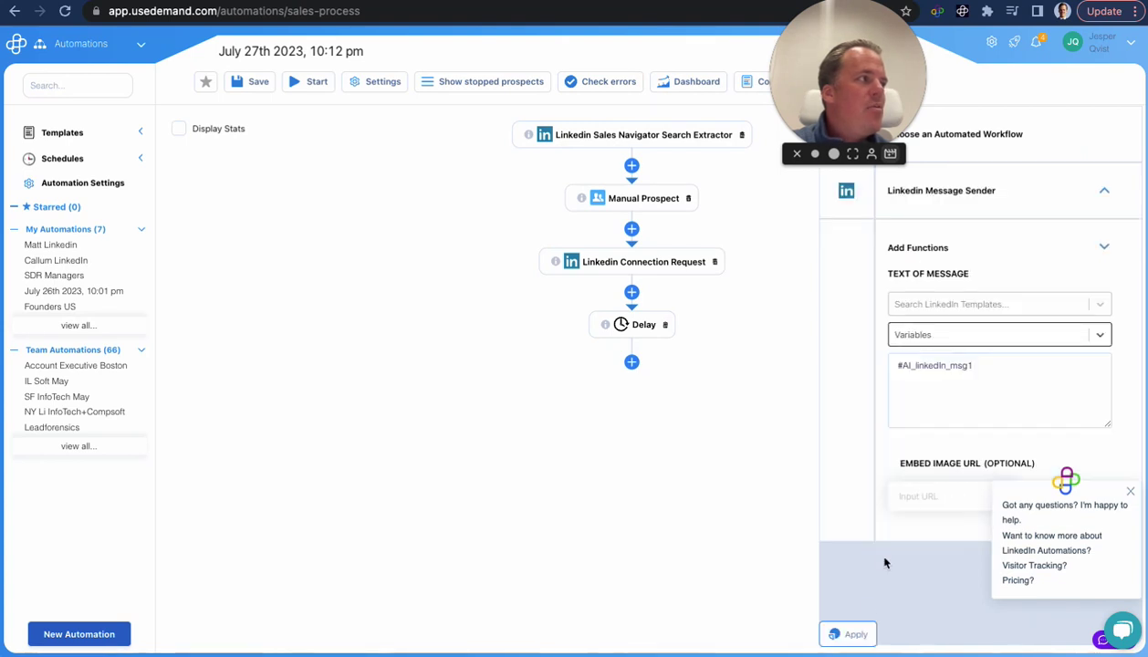
{"action": "left_click", "coordinate": [856, 634]}
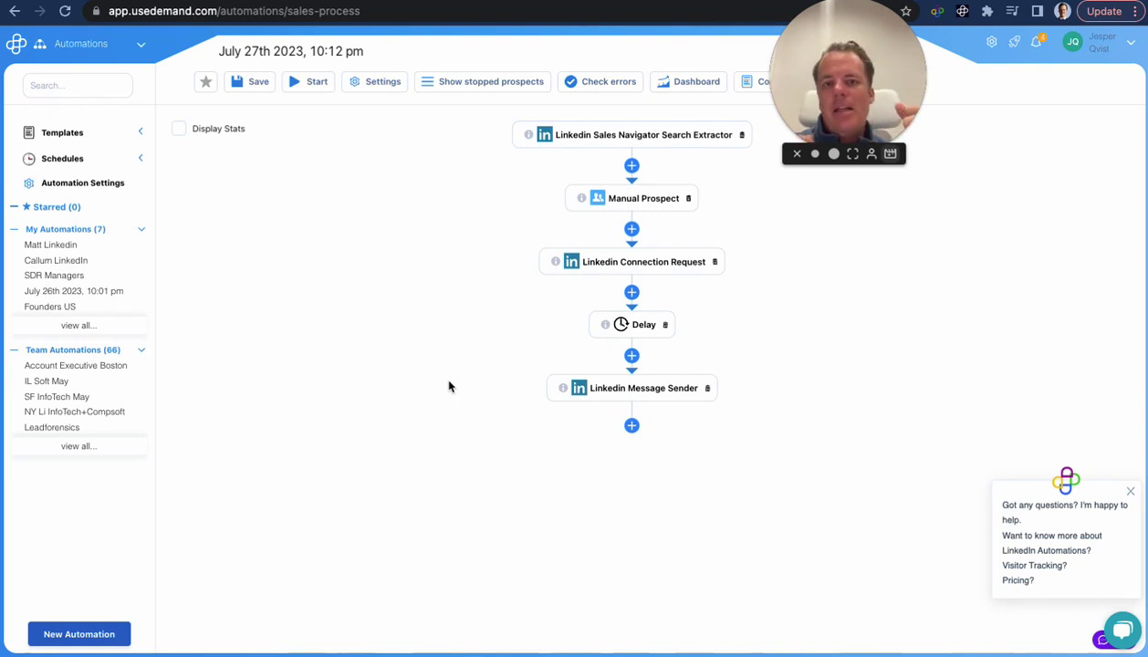
- Add an Email Verified condition after the Linkedin Message Sender step
{"action": "left_click", "coordinate": [631, 426]}
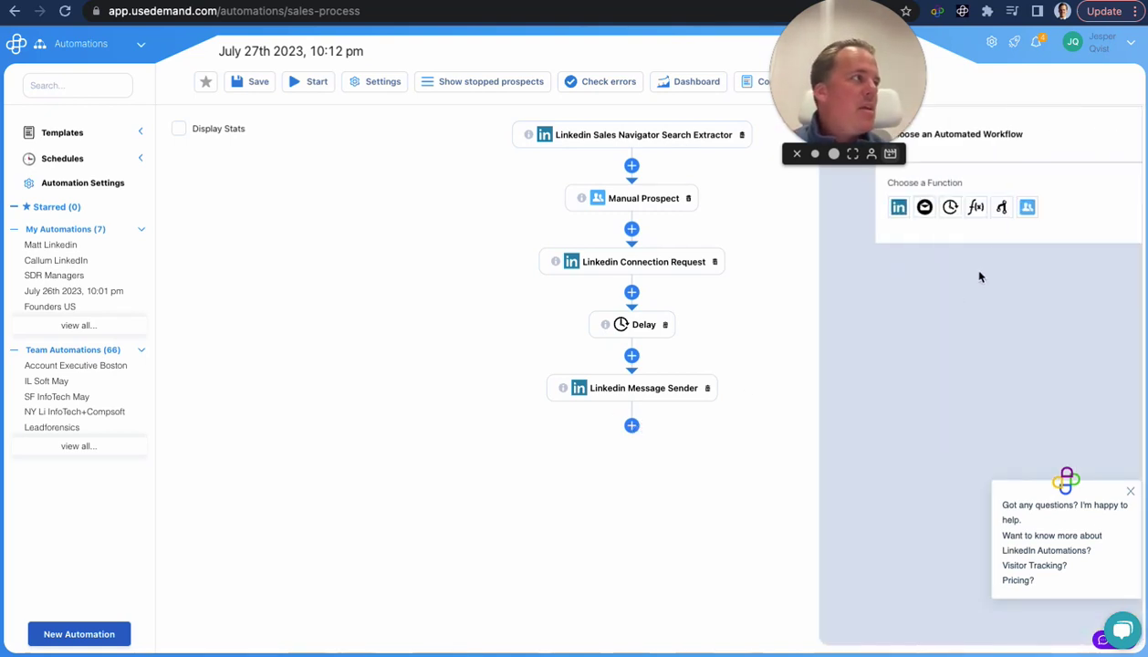
{"action": "left_click", "coordinate": [1002, 210]}
{"action": "left_click", "coordinate": [975, 260]}
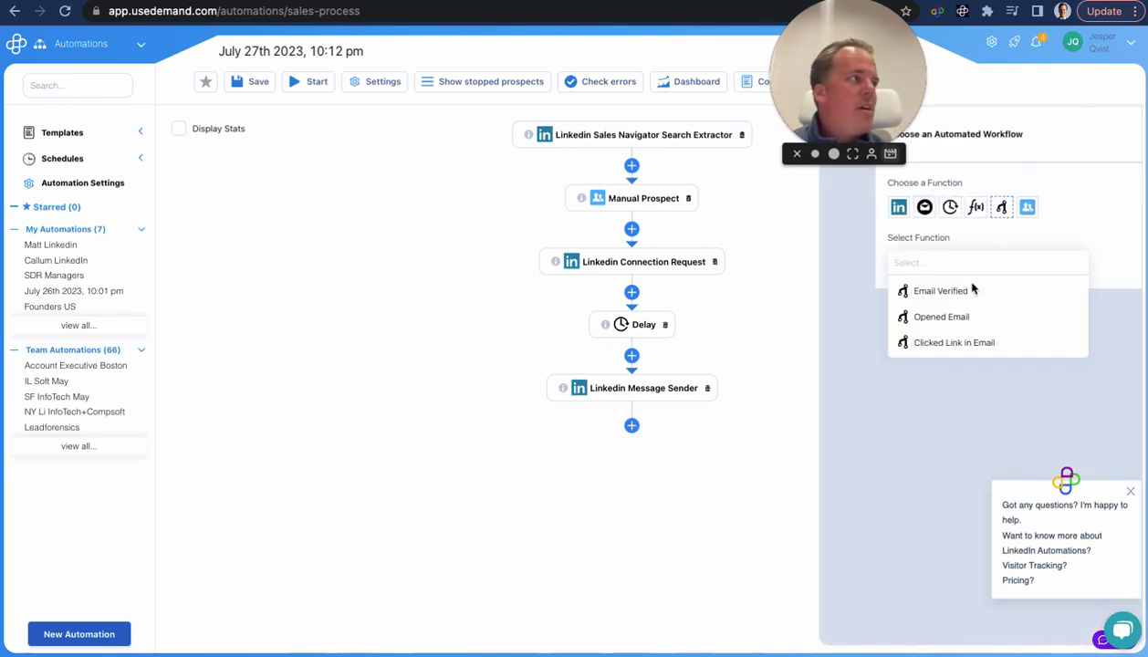
{"action": "left_click", "coordinate": [961, 288]}
{"action": "left_click", "coordinate": [841, 633]}
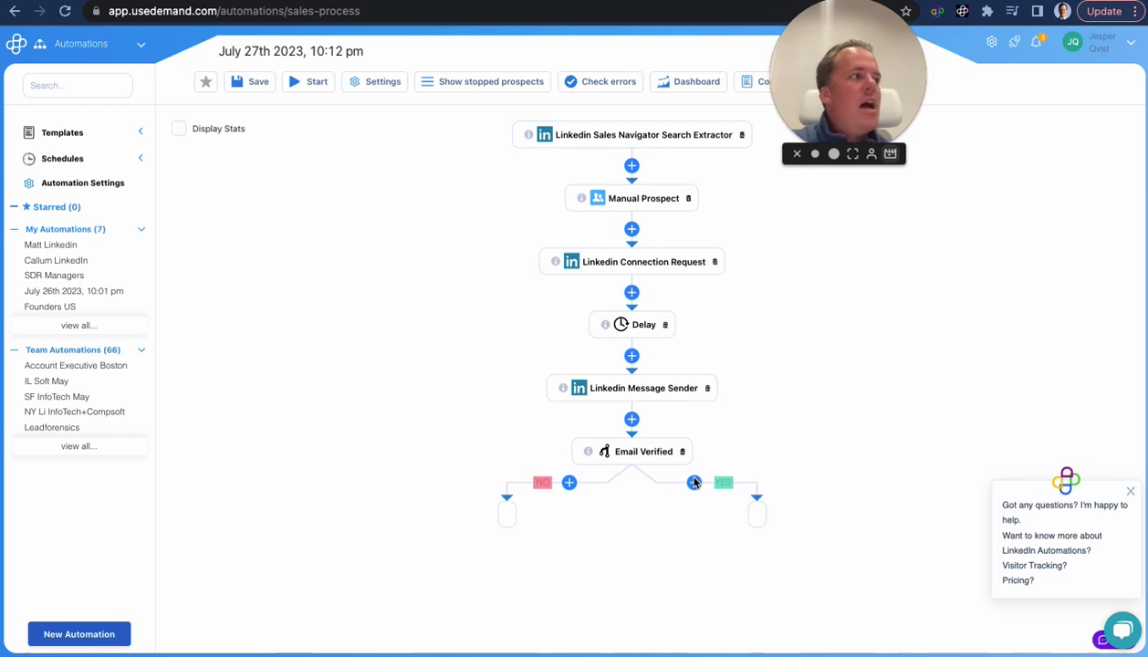
- Add a Delay of 2 hours to the YES branch of the Email Verified condition
{"action": "left_click", "coordinate": [695, 484]}
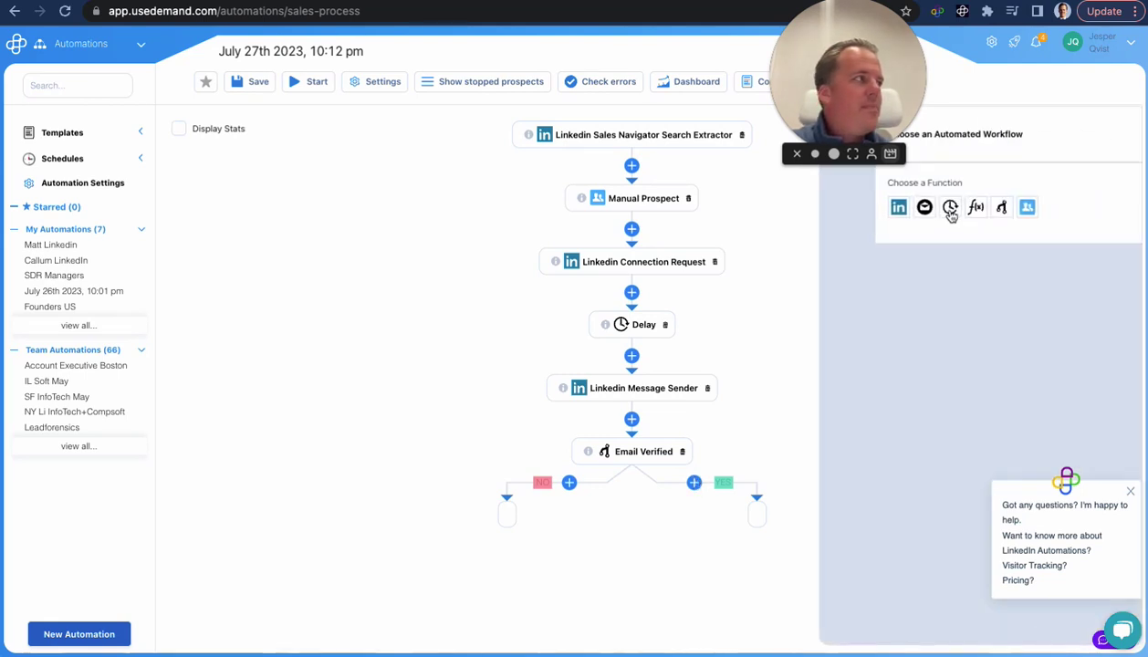
{"action": "left_click", "coordinate": [950, 208]}
{"action": "left_click", "coordinate": [930, 262]}
{"action": "left_click", "coordinate": [925, 291]}
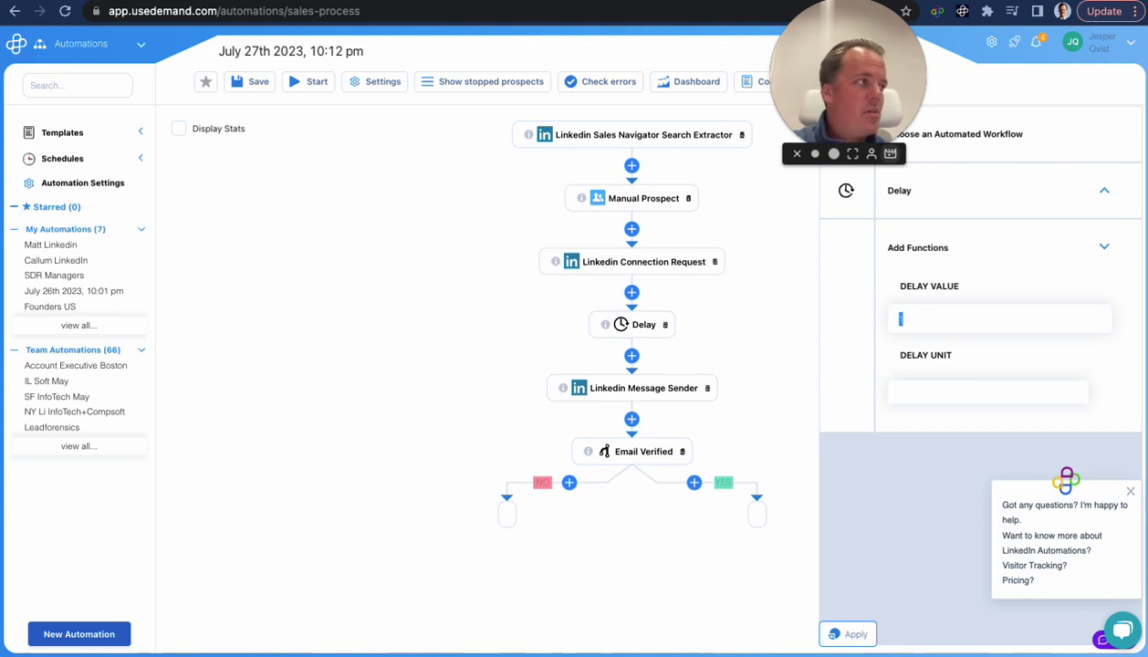
{"action": "key", "text": "Tab"}
{"action": "type", "text": "m"}
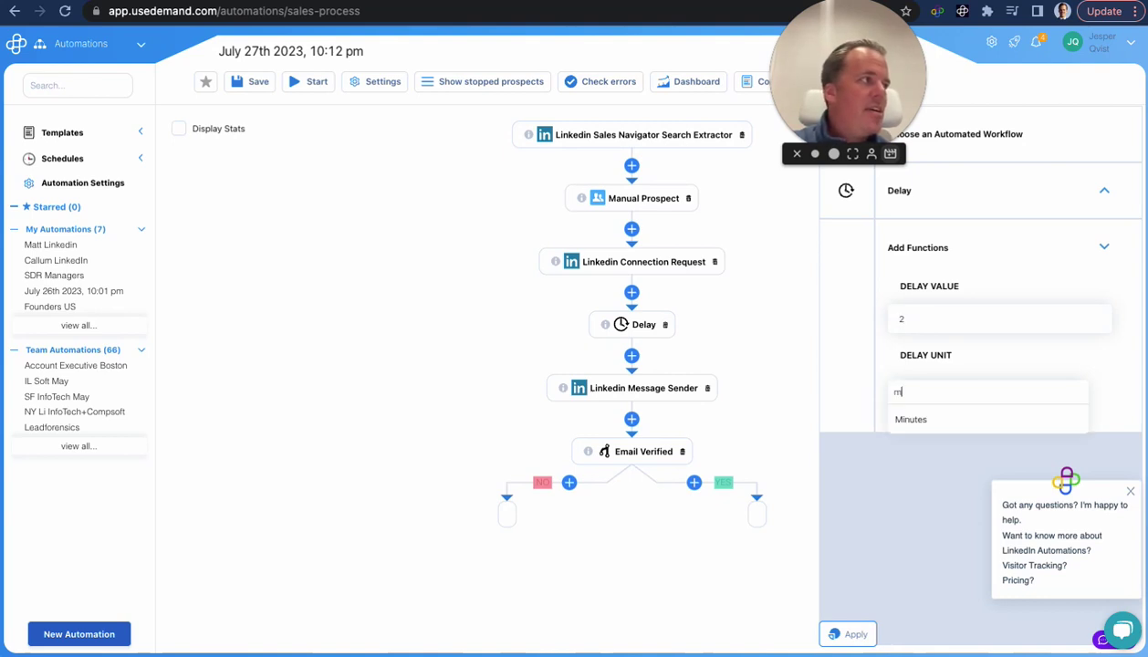
{"action": "key", "text": "BackSpace"}
{"action": "type", "text": "ho"}
{"action": "left_click", "coordinate": [920, 423]}
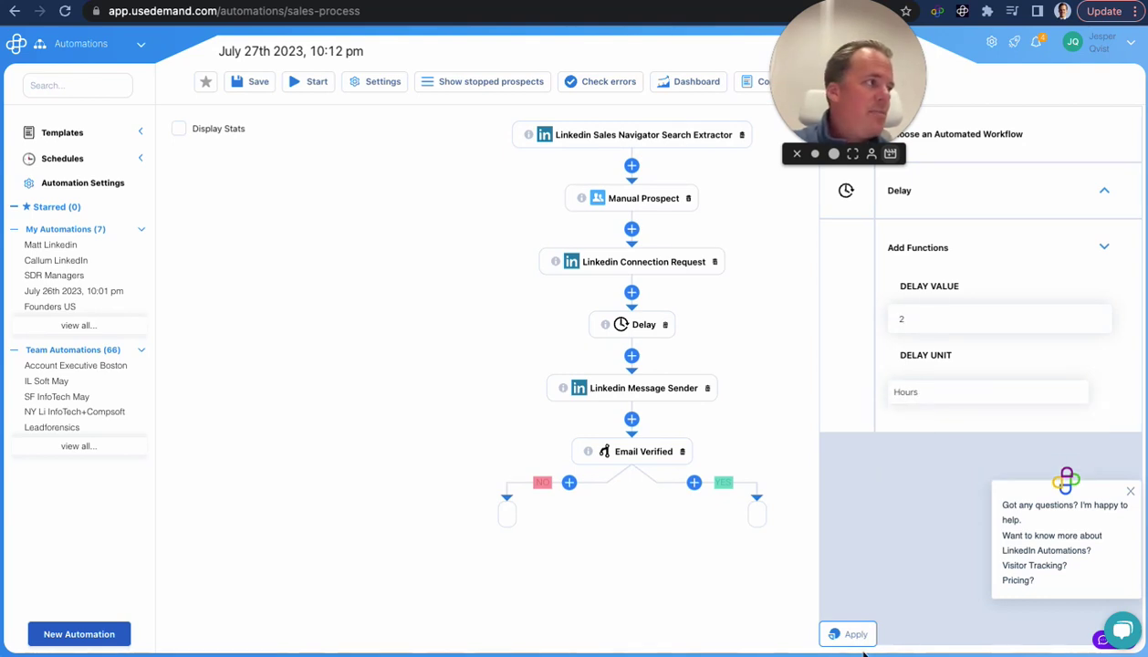
{"action": "left_click", "coordinate": [848, 634]}
- Add the Email Template image Personalization partners after the YES branch's Delay, with the sender's mailbox selected
{"action": "left_click", "coordinate": [756, 553]}
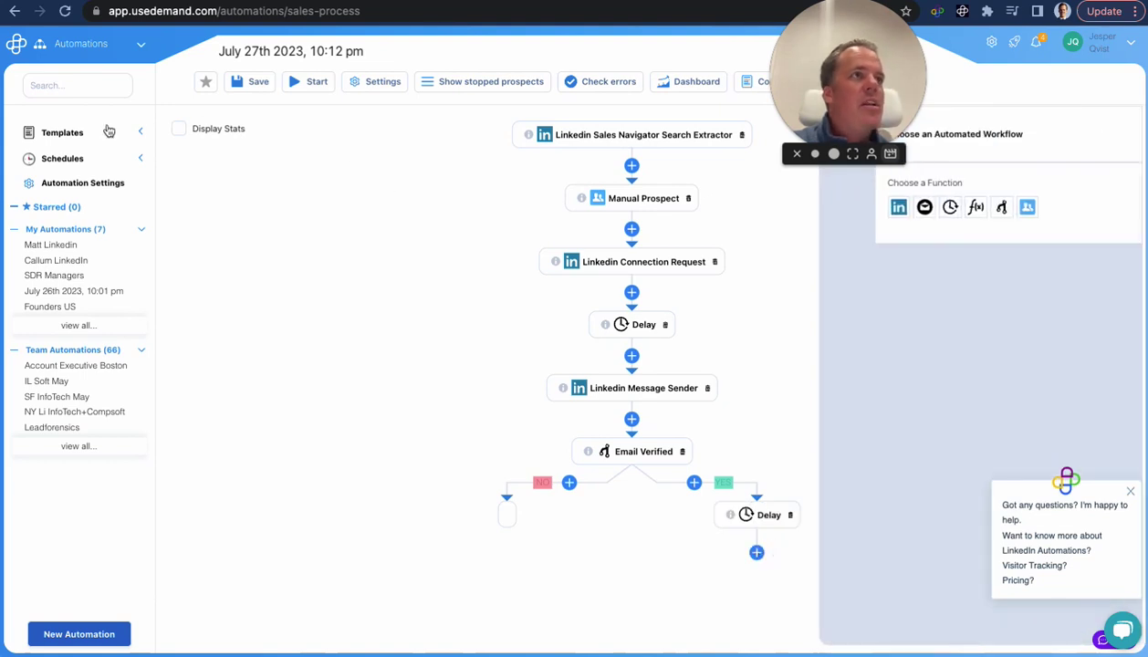
{"action": "left_click", "coordinate": [925, 207]}
{"action": "left_click", "coordinate": [917, 264]}
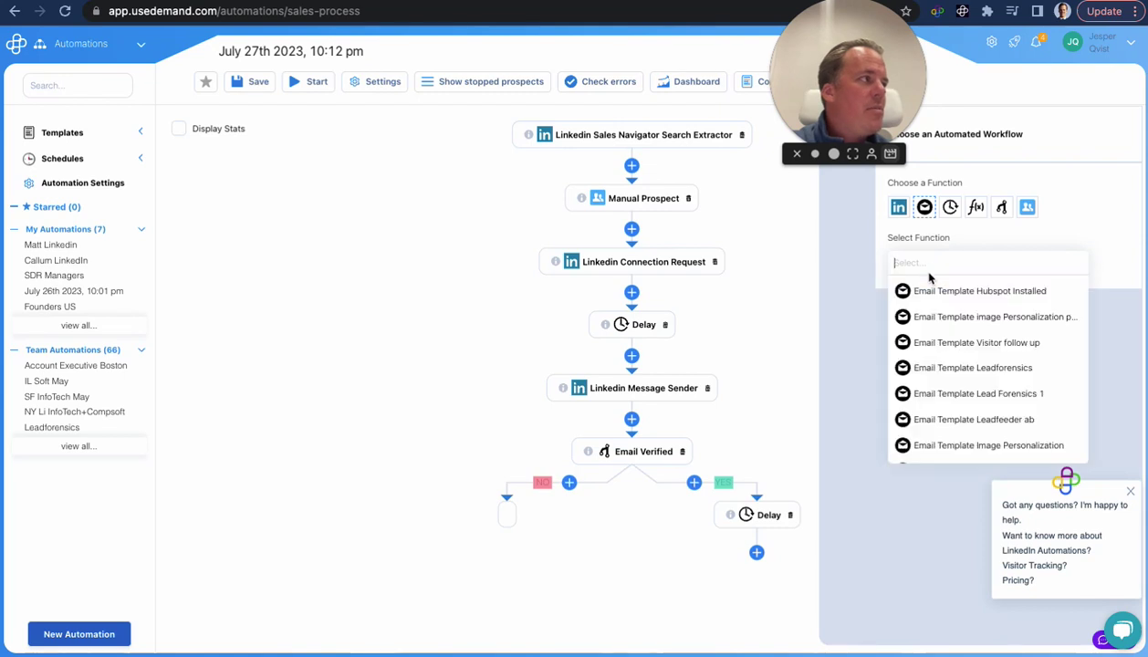
{"action": "left_click", "coordinate": [917, 310]}
{"action": "left_click", "coordinate": [928, 324]}
{"action": "left_click", "coordinate": [929, 352]}
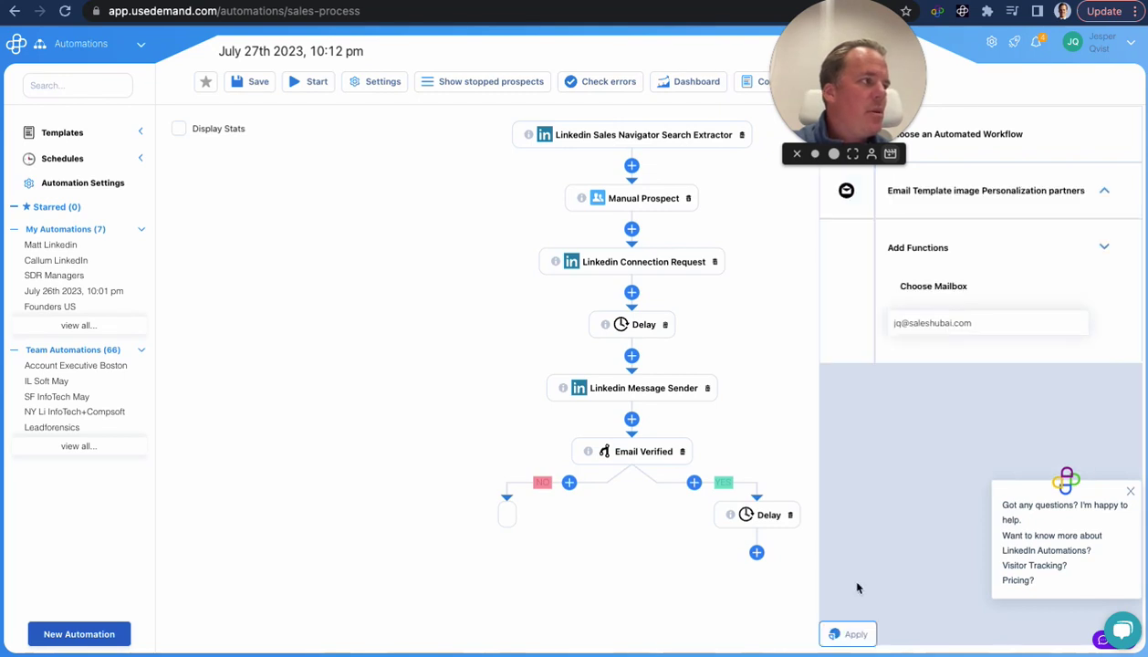
{"action": "left_click", "coordinate": [847, 633]}
- Add a Delay of 2 days after the email template step in the YES branch
{"action": "left_click", "coordinate": [757, 614]}
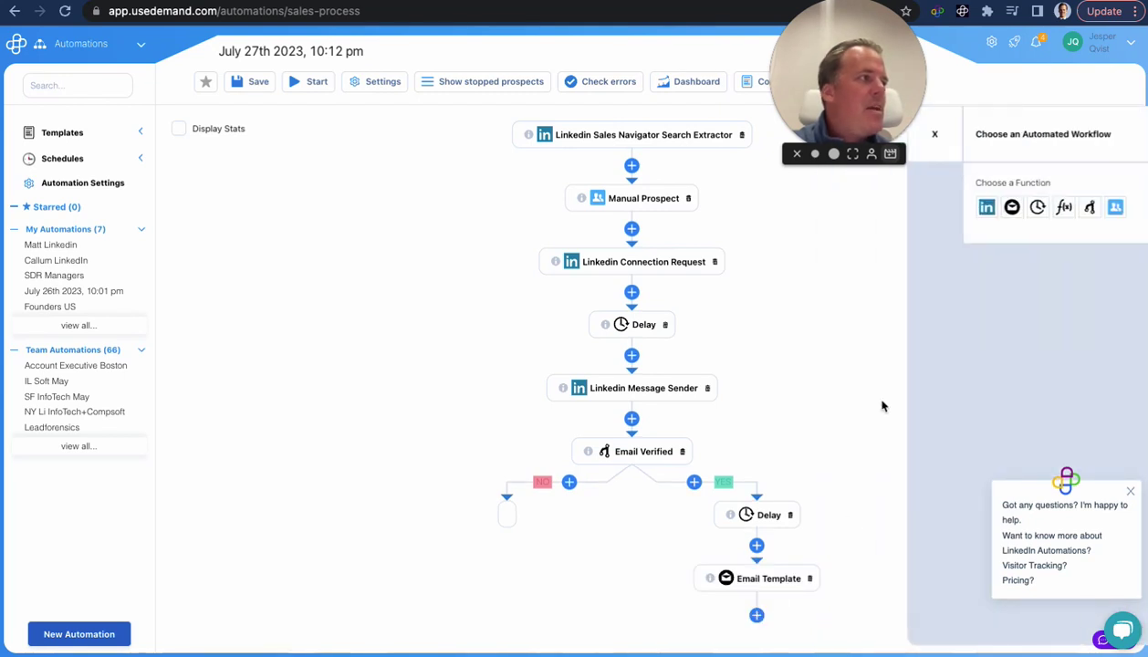
{"action": "left_click", "coordinate": [951, 209]}
{"action": "left_click", "coordinate": [940, 263]}
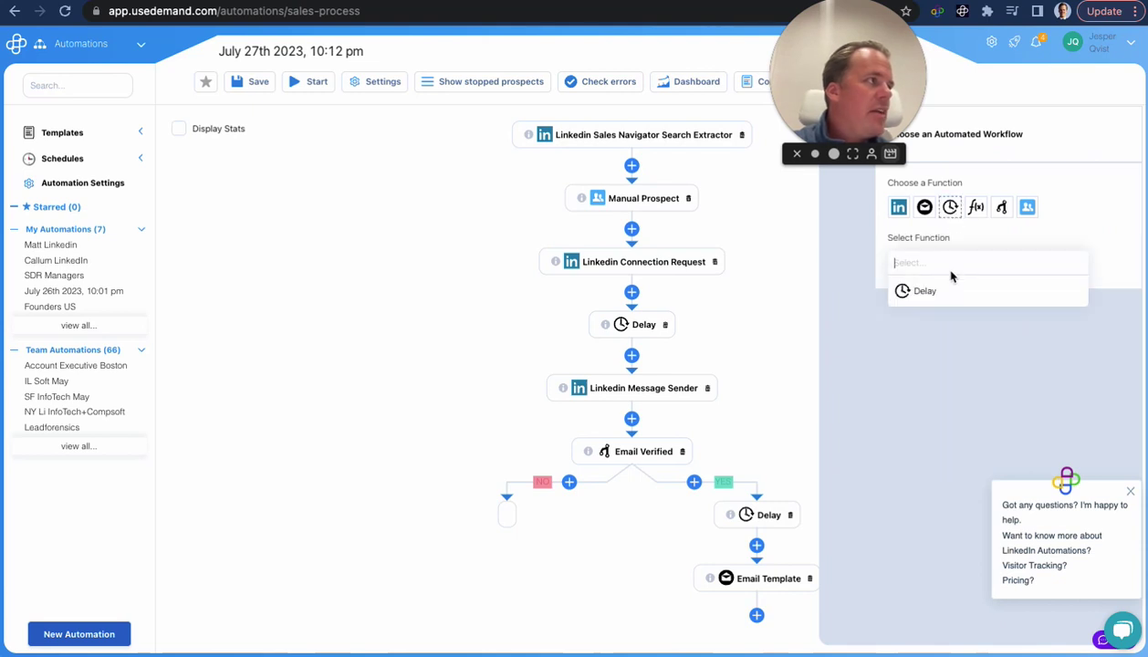
{"action": "left_click", "coordinate": [929, 290]}
{"action": "left_click", "coordinate": [894, 392]}
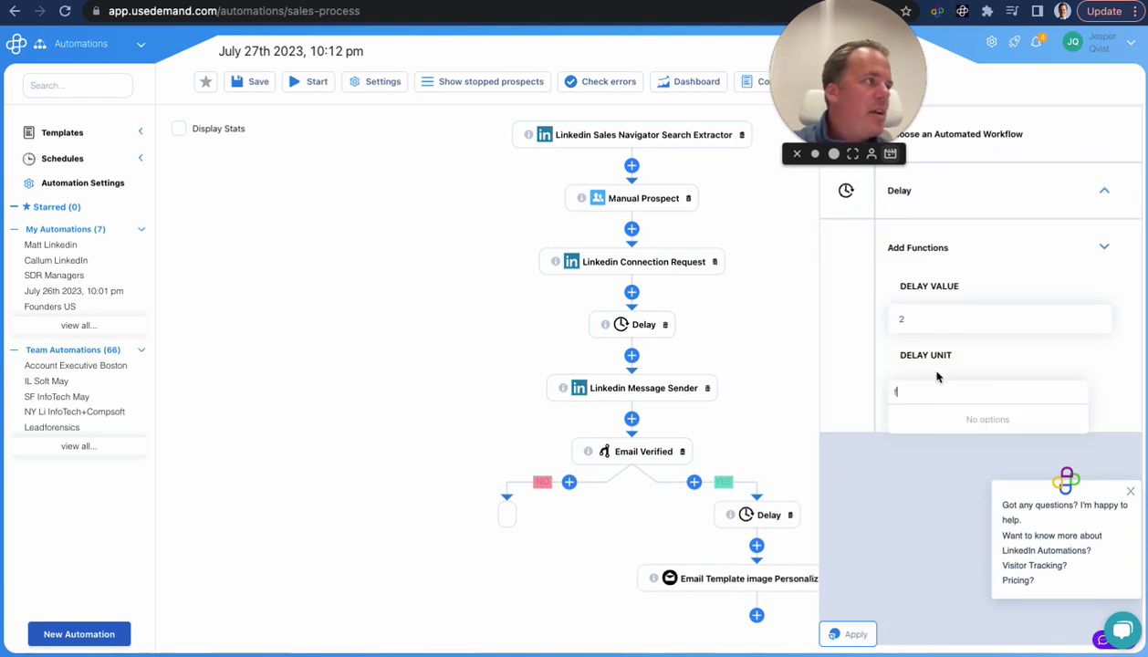
{"action": "type", "text": "da"}
{"action": "left_click", "coordinate": [932, 415]}
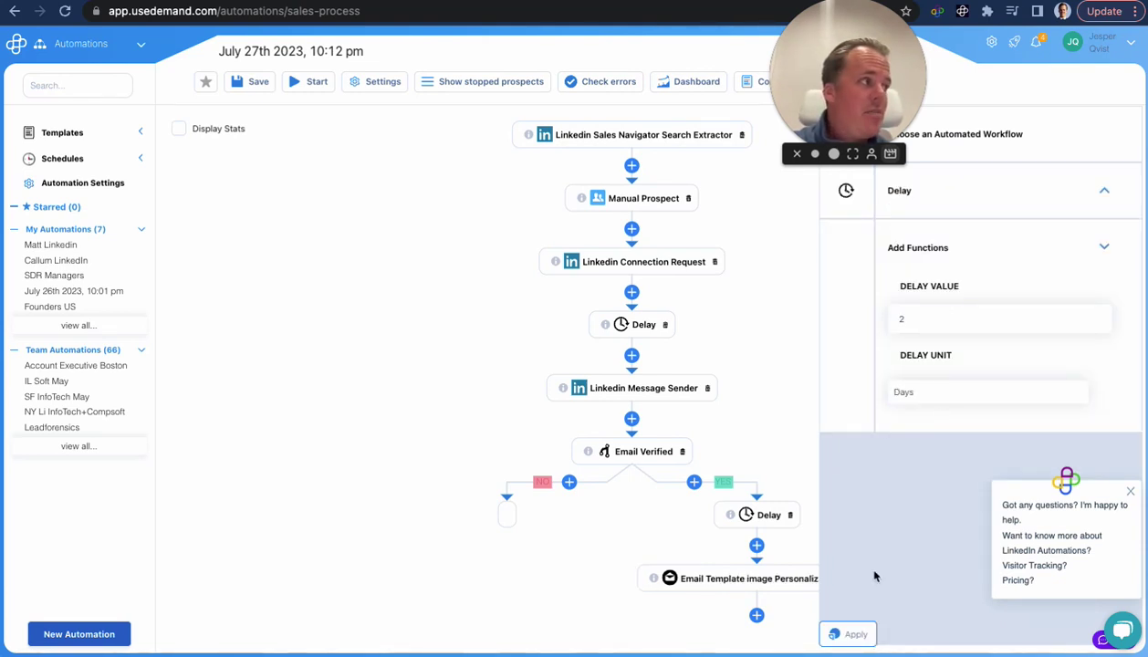
{"action": "left_click", "coordinate": [851, 636]}
- Try an Opened Email condition after the last Delay in the YES branch and delete it again
{"action": "scroll", "coordinate": [815, 539], "scroll_direction": "down", "scroll_amount": 1}
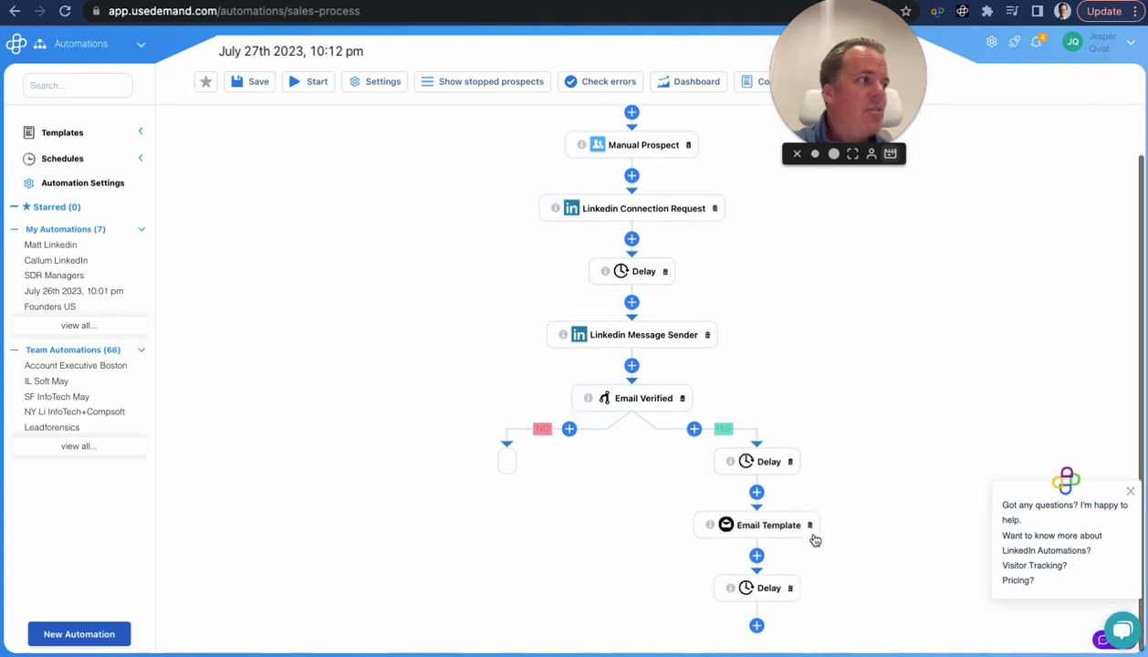
{"action": "left_click", "coordinate": [757, 626]}
{"action": "left_click", "coordinate": [1002, 208]}
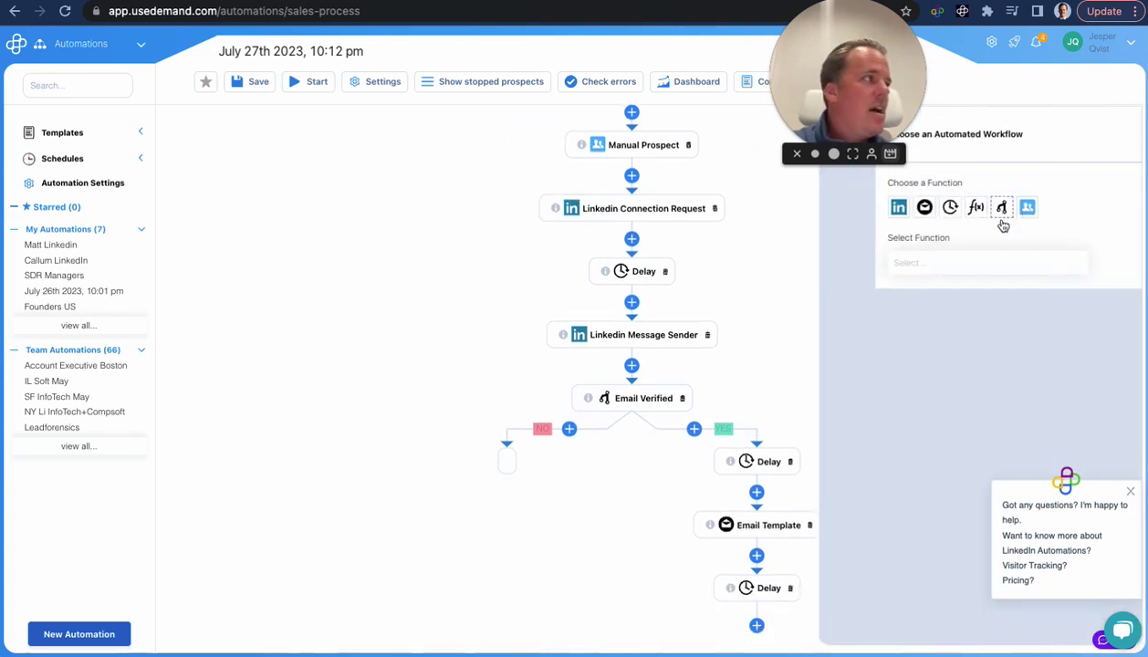
{"action": "left_click", "coordinate": [989, 263]}
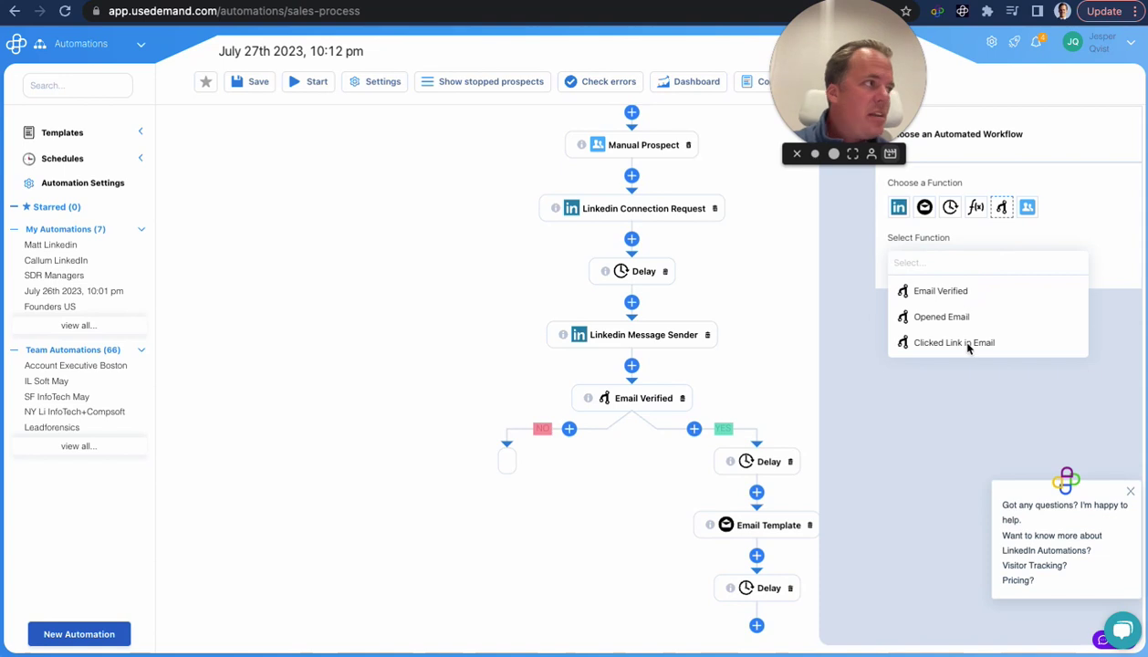
{"action": "left_click", "coordinate": [942, 319]}
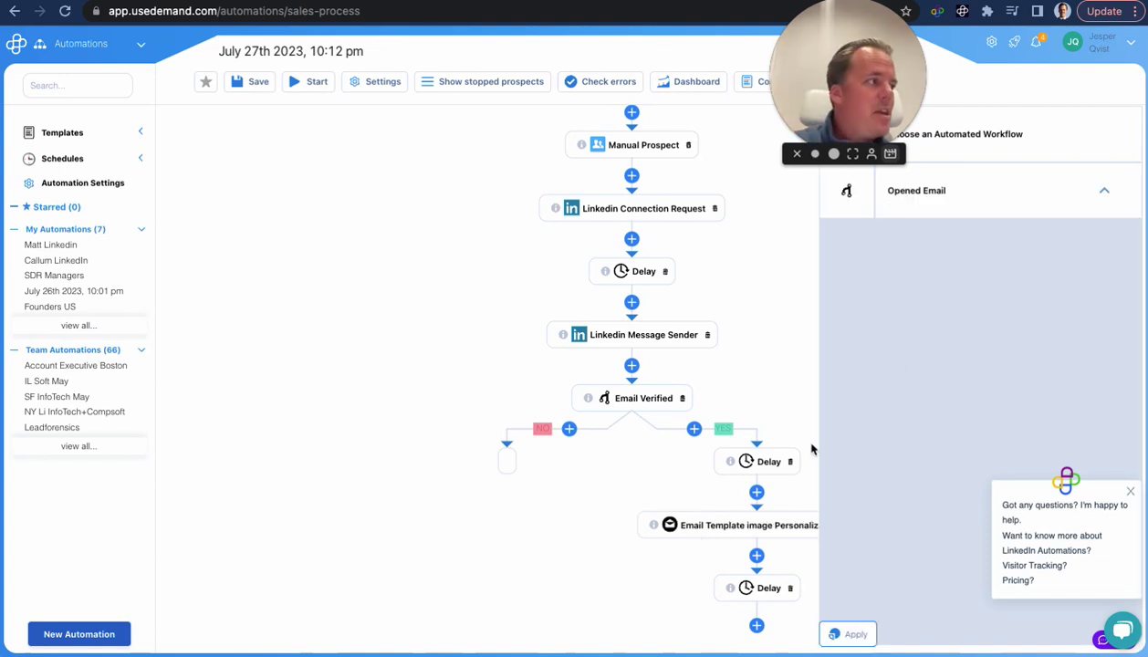
{"action": "left_click", "coordinate": [849, 635]}
{"action": "scroll", "coordinate": [828, 504], "scroll_direction": "down", "scroll_amount": 2}
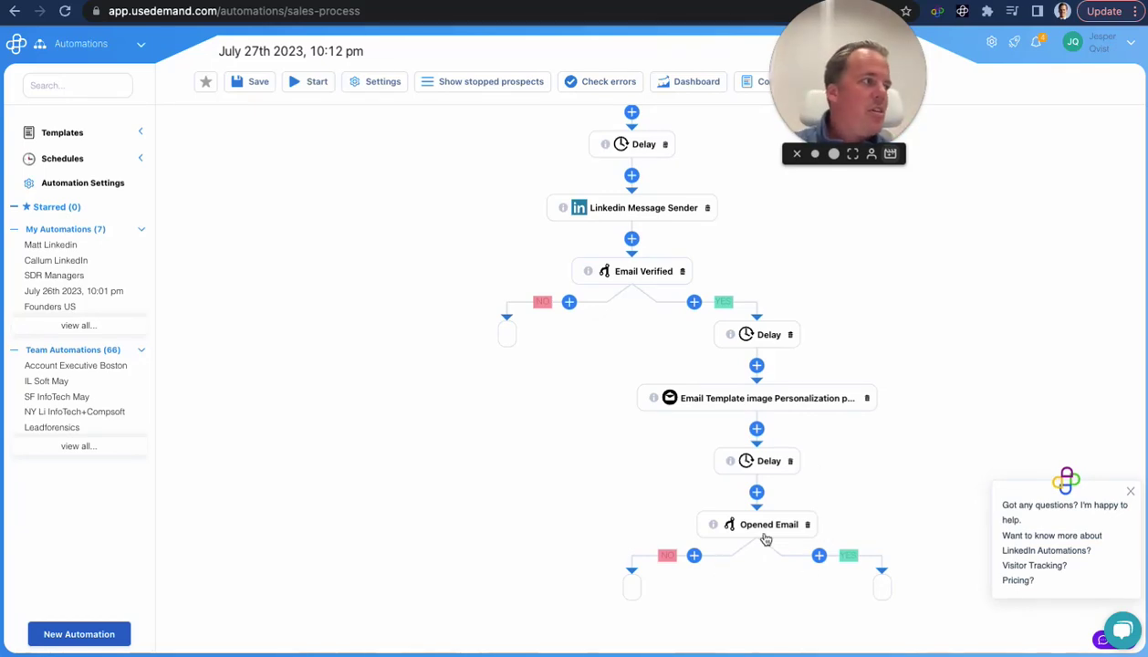
{"action": "left_click", "coordinate": [809, 525]}
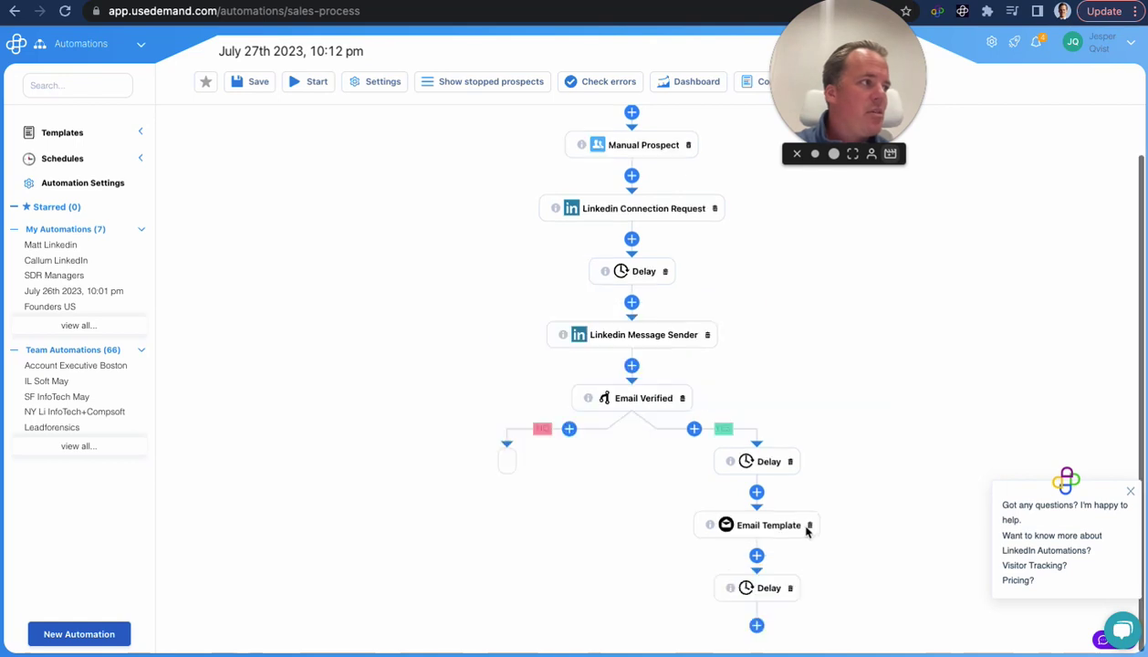
- Insert a Linkedin Message Sender step after the last Delay in the YES branch
{"action": "left_click", "coordinate": [757, 625]}
{"action": "left_click", "coordinate": [894, 208]}
{"action": "left_click", "coordinate": [893, 263]}
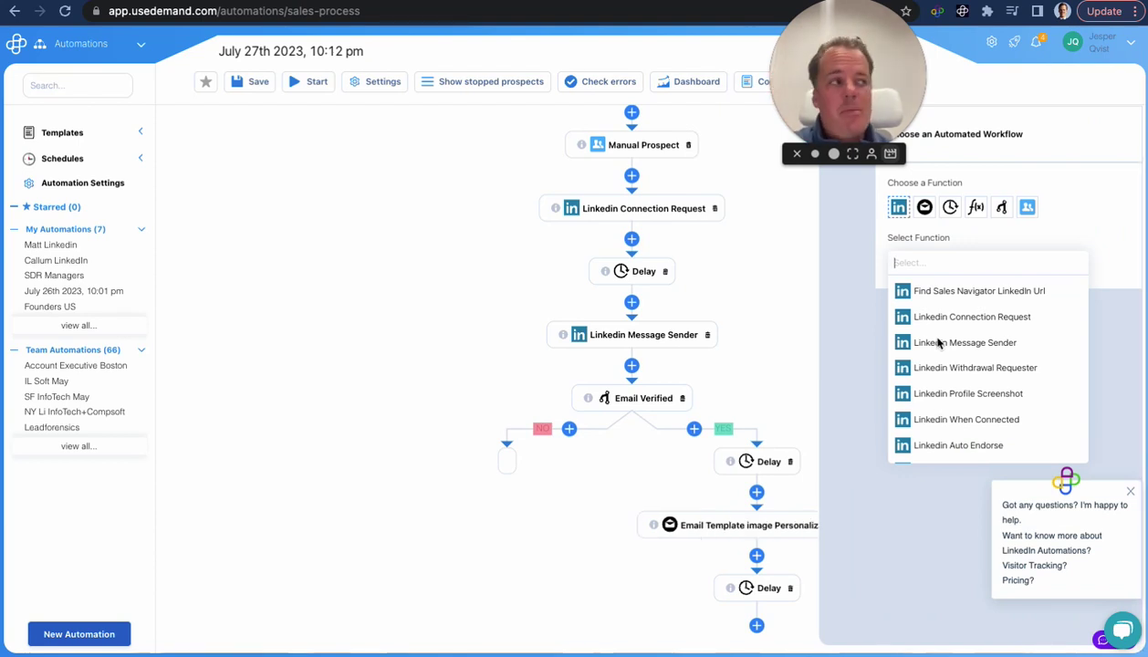
{"action": "left_click", "coordinate": [939, 343]}
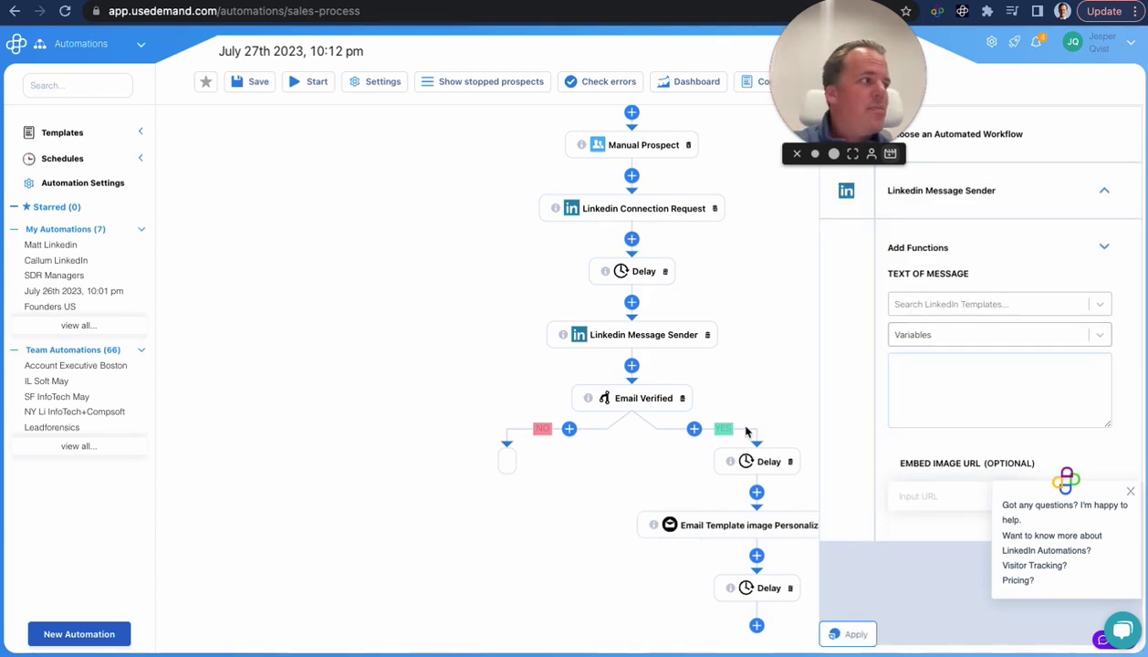
- Write the greeting "Hi" followed by the First Name variable in the Linkedin message text
{"action": "left_click", "coordinate": [929, 379]}
{"action": "type", "text": "Hi"}
{"action": "left_click", "coordinate": [924, 338]}
{"action": "type", "text": "first"}
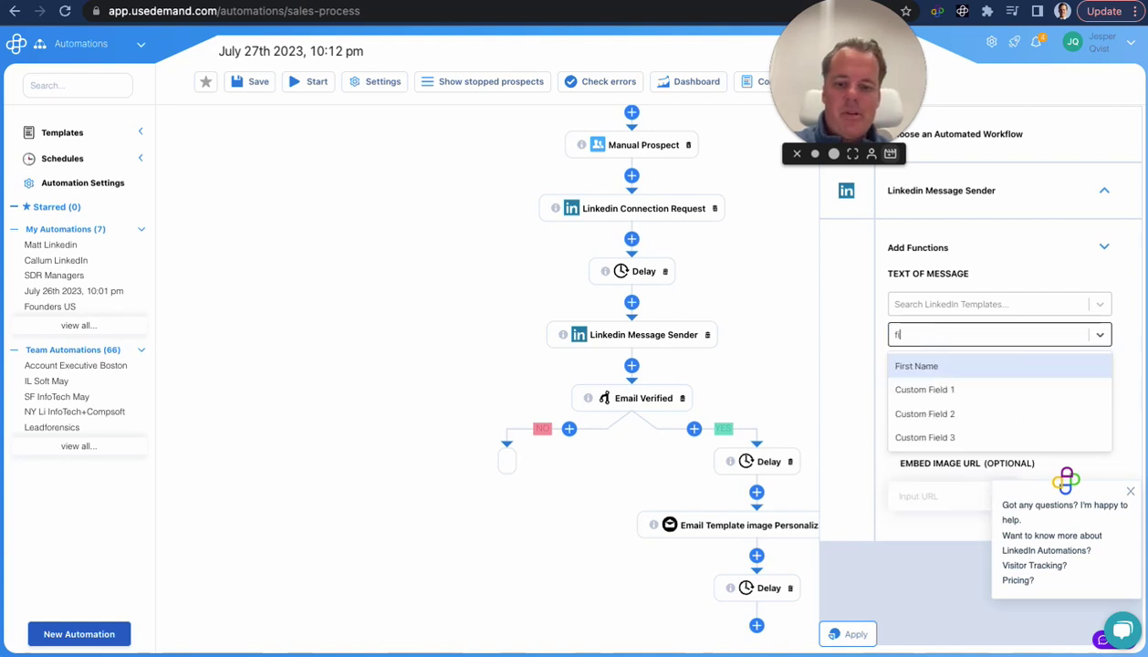
{"action": "left_click", "coordinate": [944, 366]}
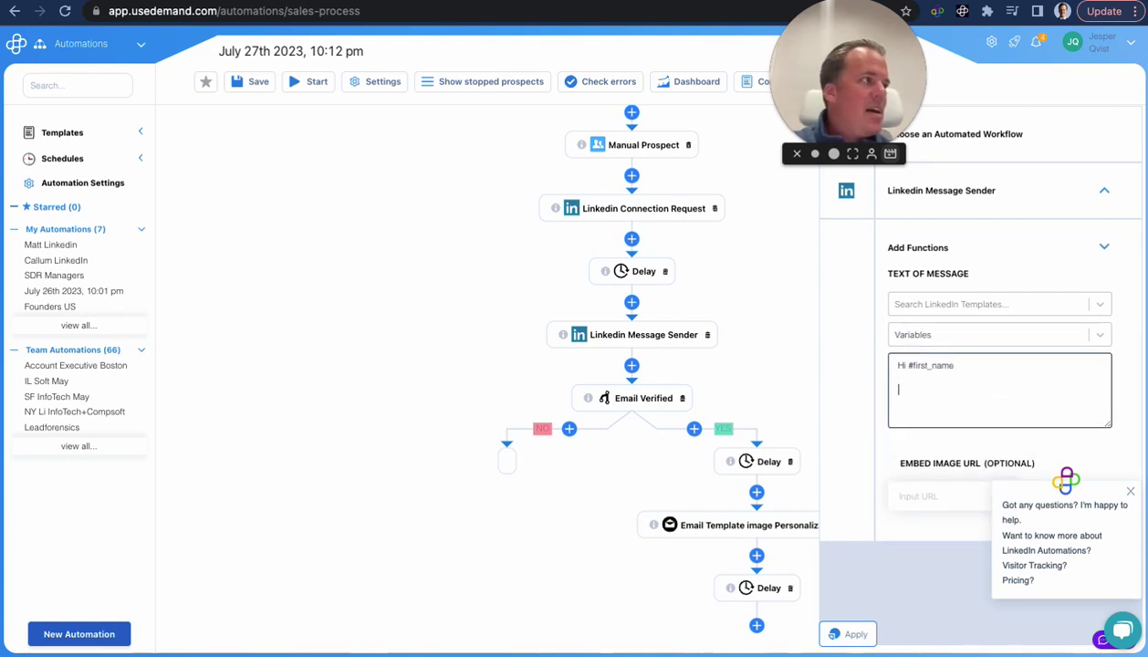
- Insert the On 2 business days from now variable below the greeting in the Linkedin message
{"action": "left_click", "coordinate": [954, 334]}
{"action": "type", "text": "comp"}
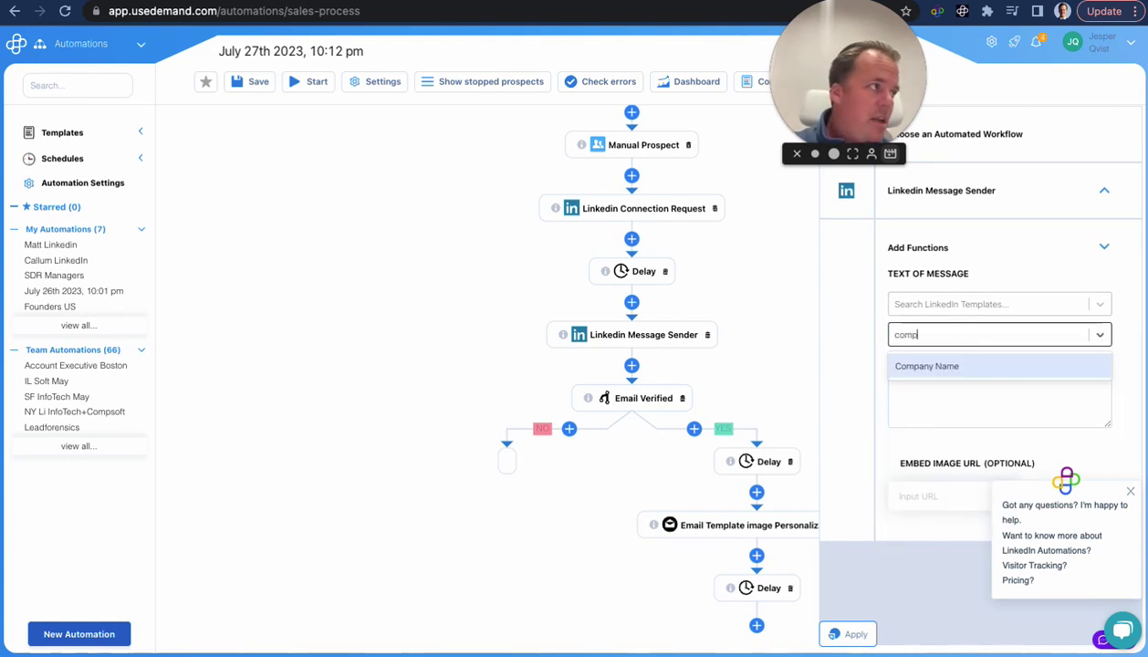
{"action": "double_click", "coordinate": [965, 336]}
{"action": "key", "text": "BackSpace"}
{"action": "type", "text": "mee"}
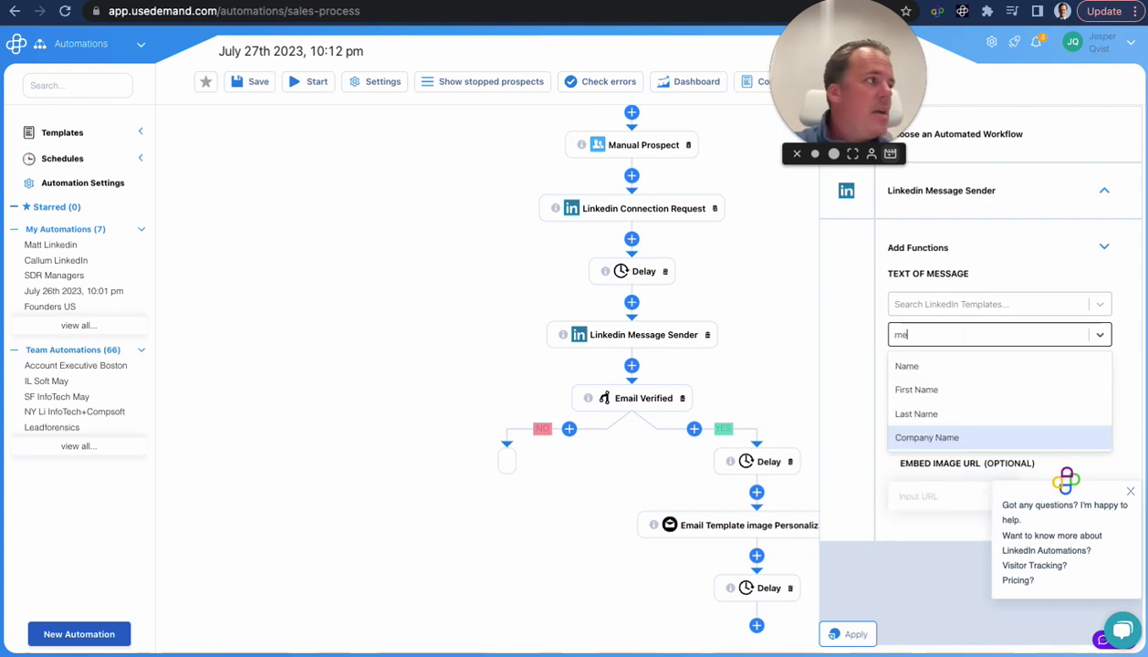
{"action": "key", "text": "BackSpace"}
{"action": "key", "text": "BackSpace"}
{"action": "key", "text": "BackSpace"}
{"action": "scroll", "coordinate": [966, 406], "scroll_direction": "down", "scroll_amount": 5}
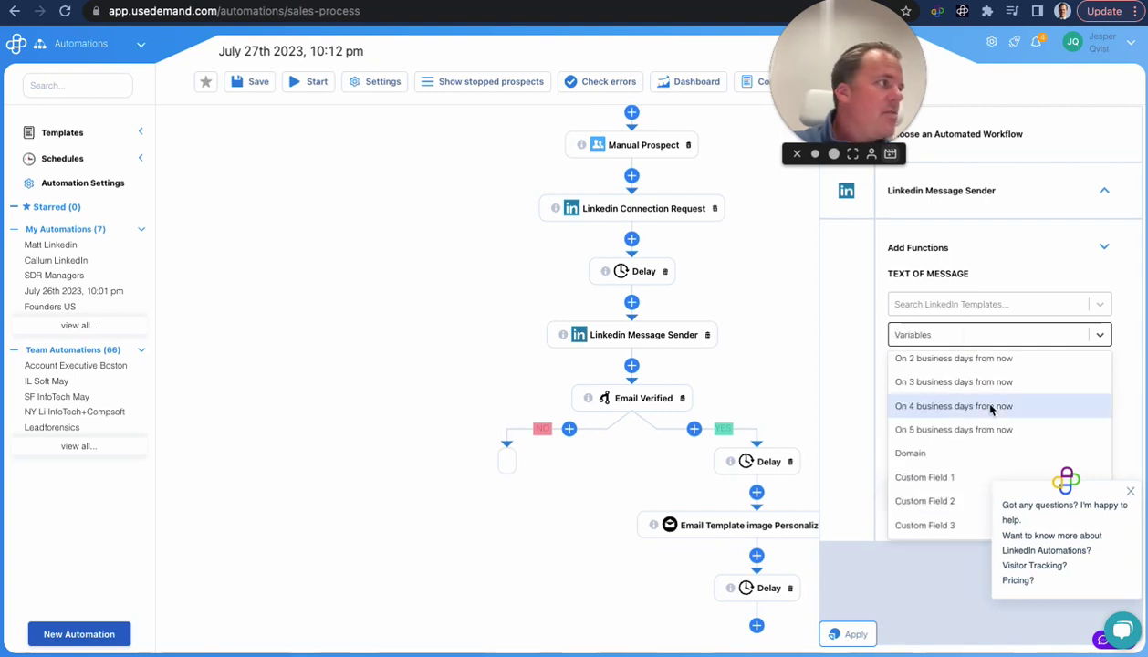
{"action": "scroll", "coordinate": [963, 429], "scroll_direction": "up", "scroll_amount": 2}
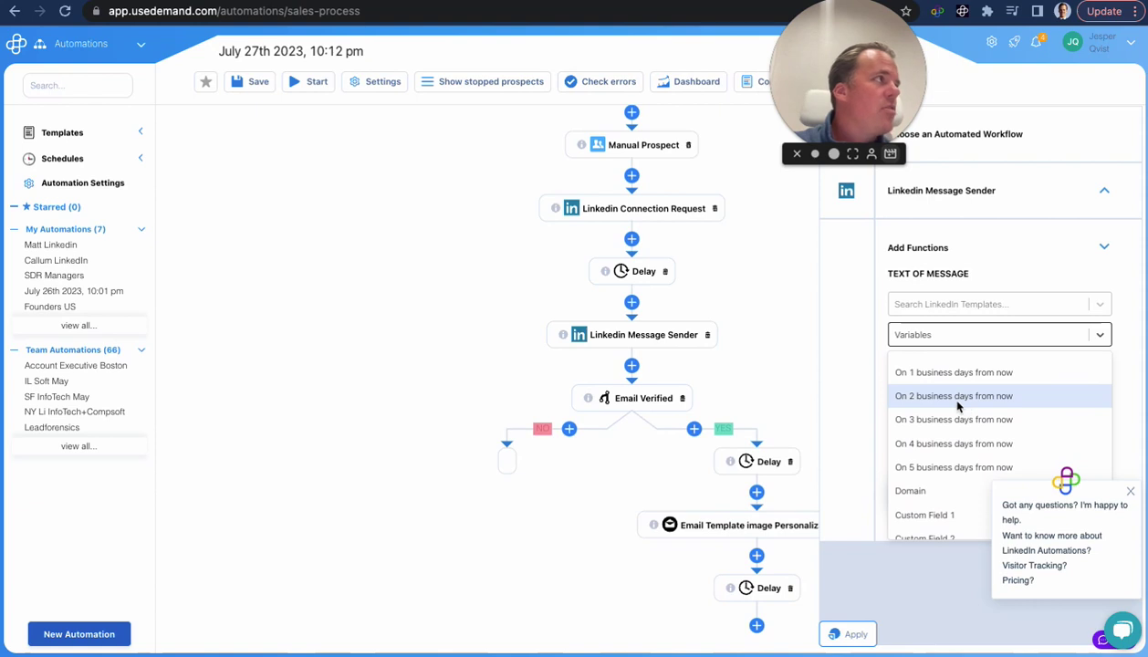
{"action": "left_click", "coordinate": [958, 403]}
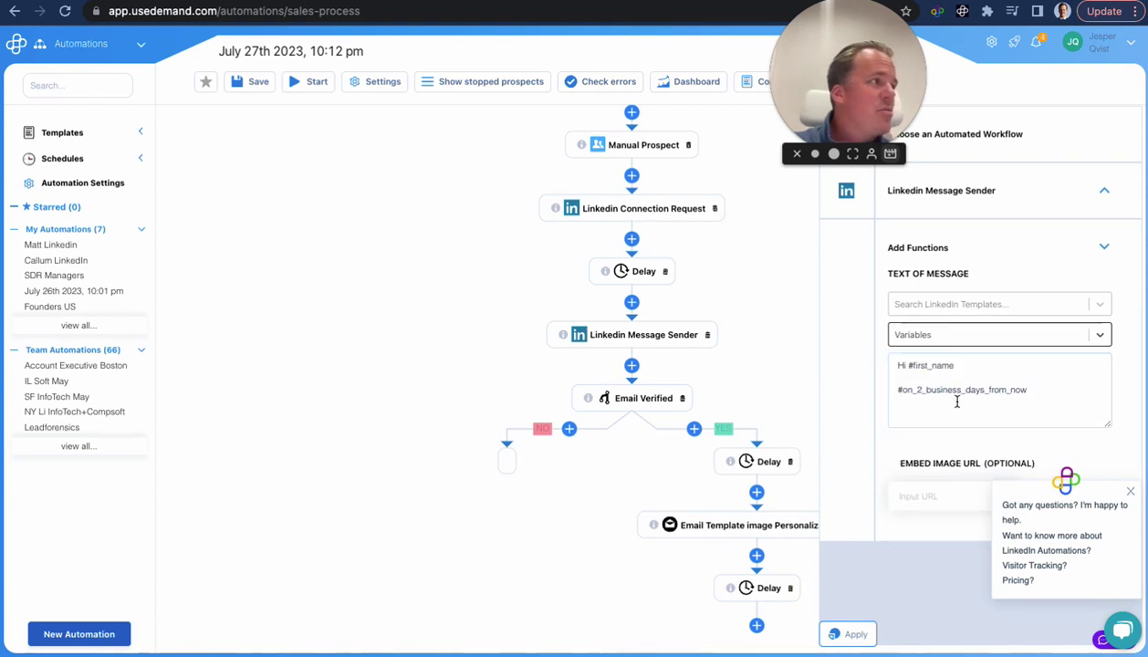
- Clear the text of the Linkedin message
{"action": "left_click", "coordinate": [1032, 393]}
{"action": "key", "text": "ctrl+a"}
{"action": "key", "text": "BackSpace"}
- Examine the message variables on offer, from the AI messages in different languages to the date and custom fields
{"action": "left_click", "coordinate": [958, 338]}
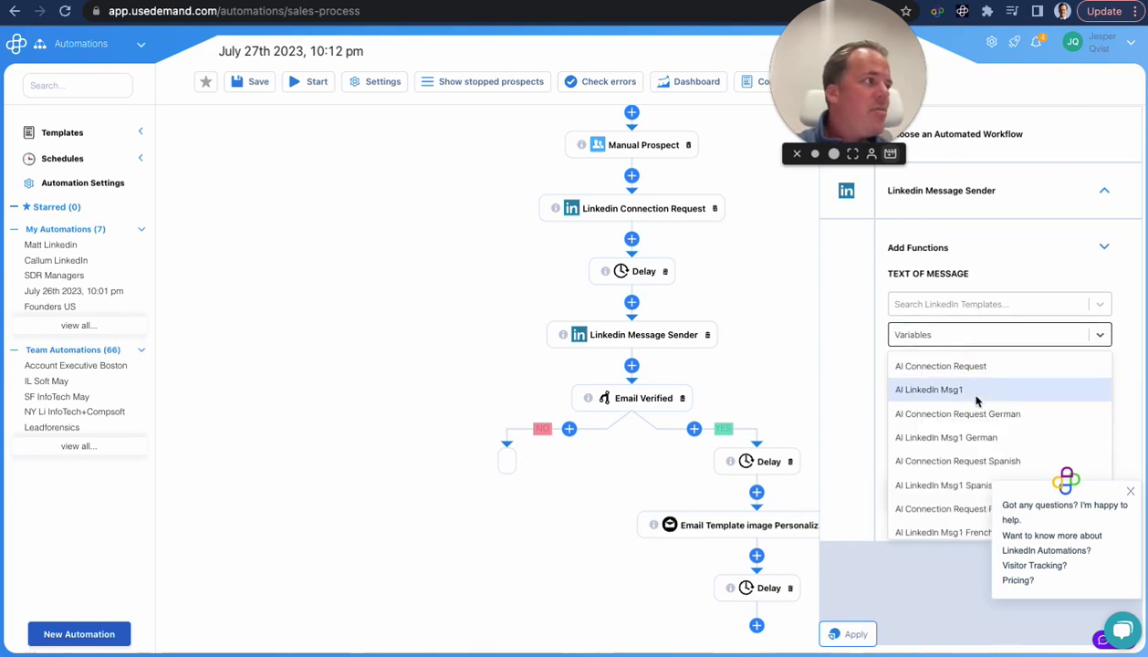
{"action": "scroll", "coordinate": [982, 388], "scroll_direction": "down", "scroll_amount": 1}
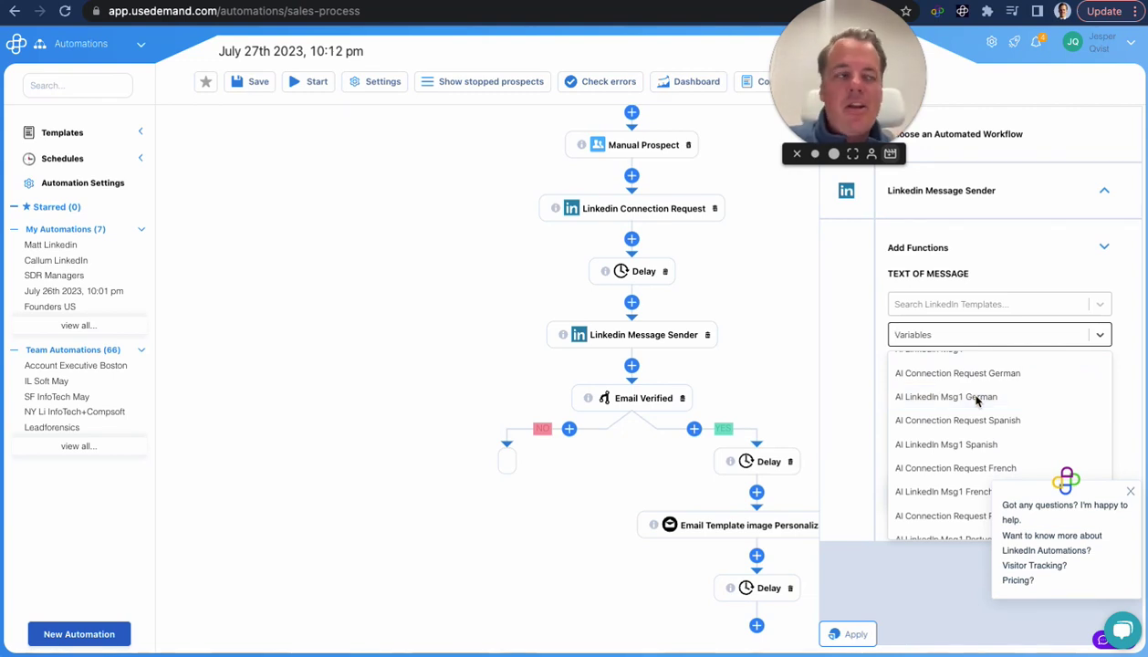
{"action": "scroll", "coordinate": [977, 399], "scroll_direction": "up", "scroll_amount": 1}
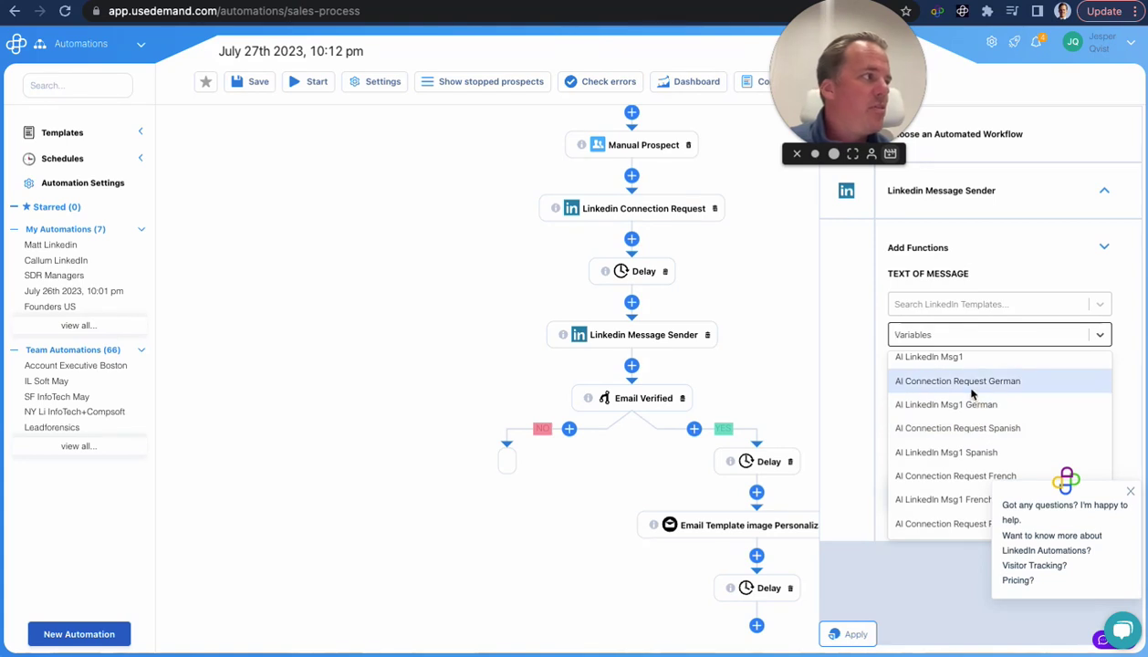
{"action": "scroll", "coordinate": [979, 417], "scroll_direction": "down", "scroll_amount": 5}
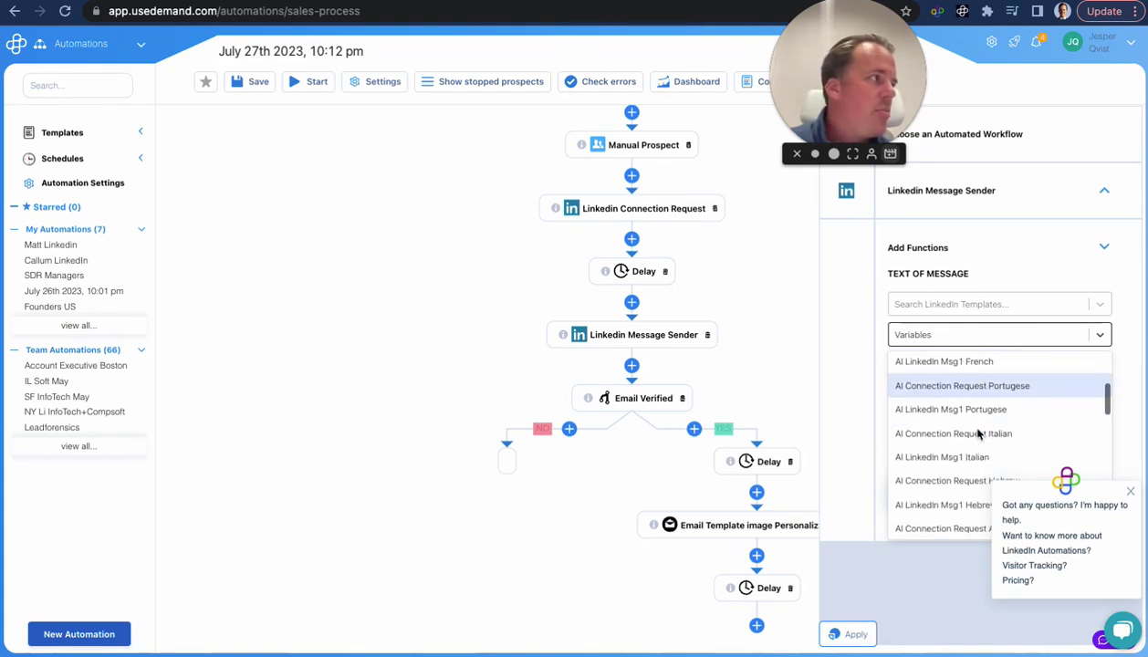
{"action": "scroll", "coordinate": [979, 435], "scroll_direction": "down", "scroll_amount": 5}
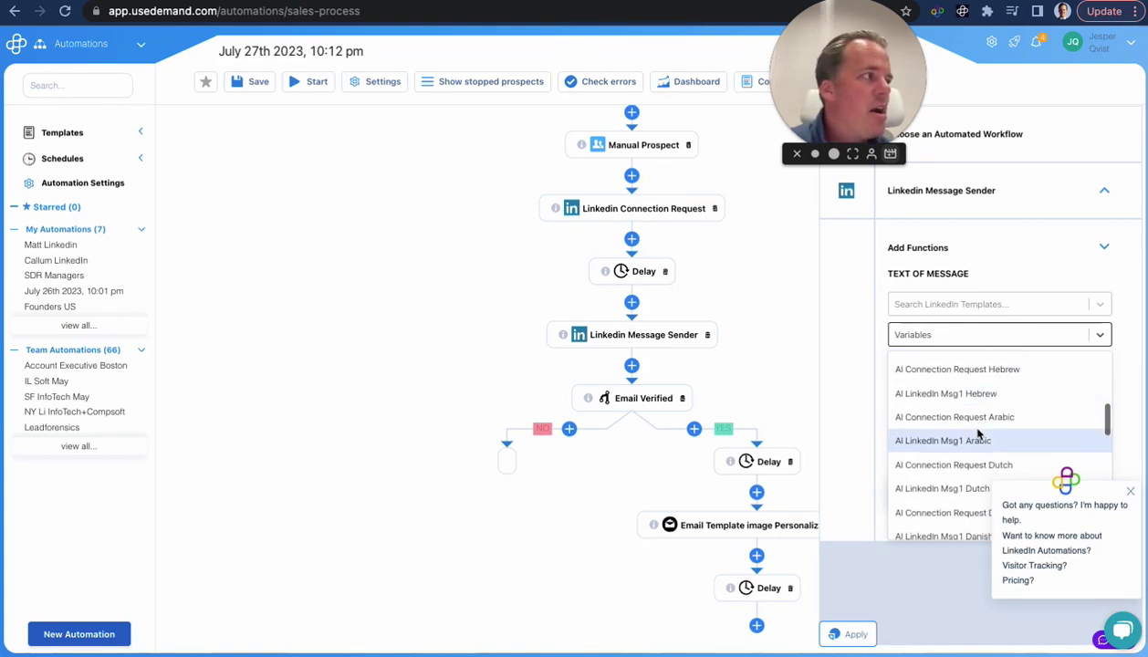
{"action": "scroll", "coordinate": [979, 434], "scroll_direction": "down", "scroll_amount": 5}
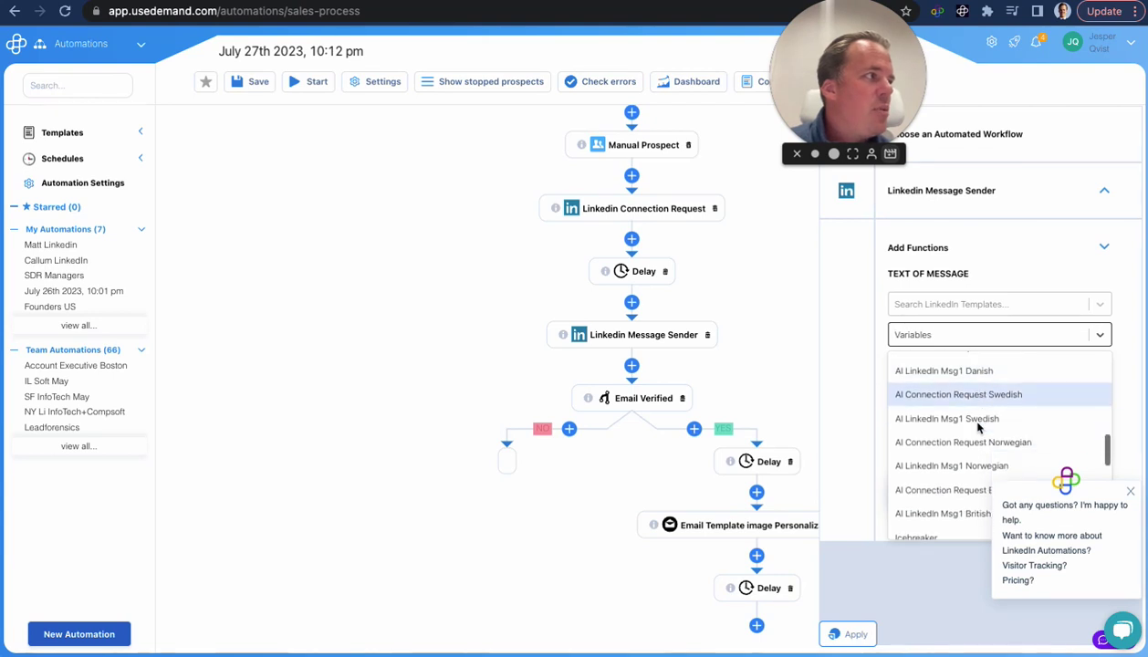
{"action": "scroll", "coordinate": [978, 427], "scroll_direction": "down", "scroll_amount": 1}
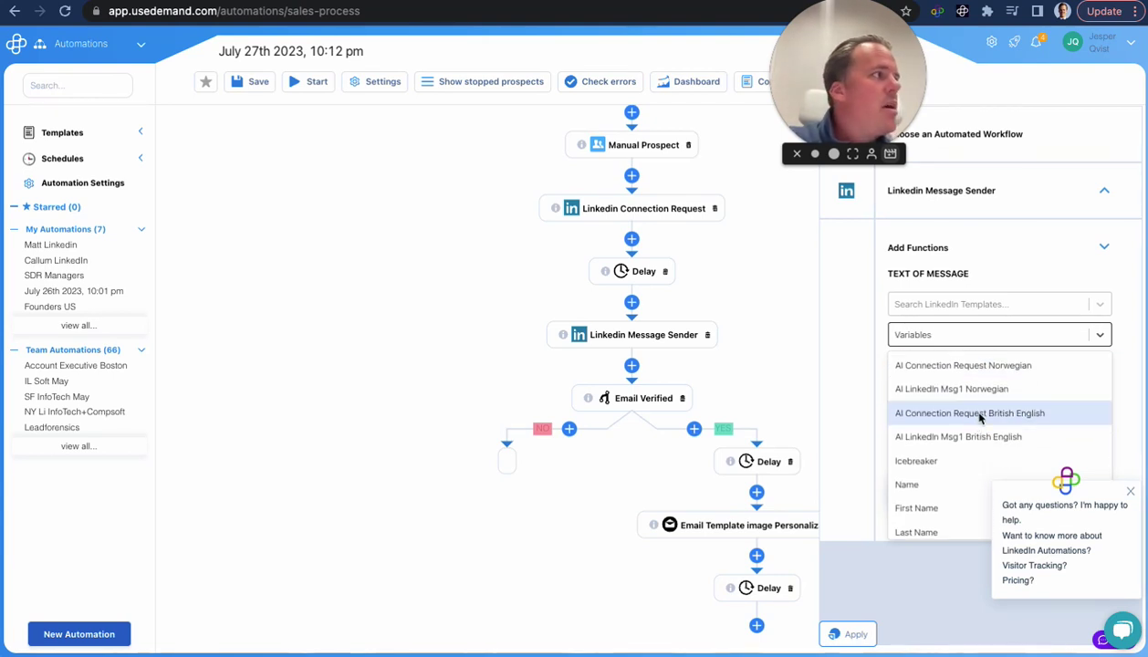
{"action": "scroll", "coordinate": [971, 434], "scroll_direction": "down", "scroll_amount": 1}
{"action": "scroll", "coordinate": [967, 438], "scroll_direction": "down", "scroll_amount": 6}
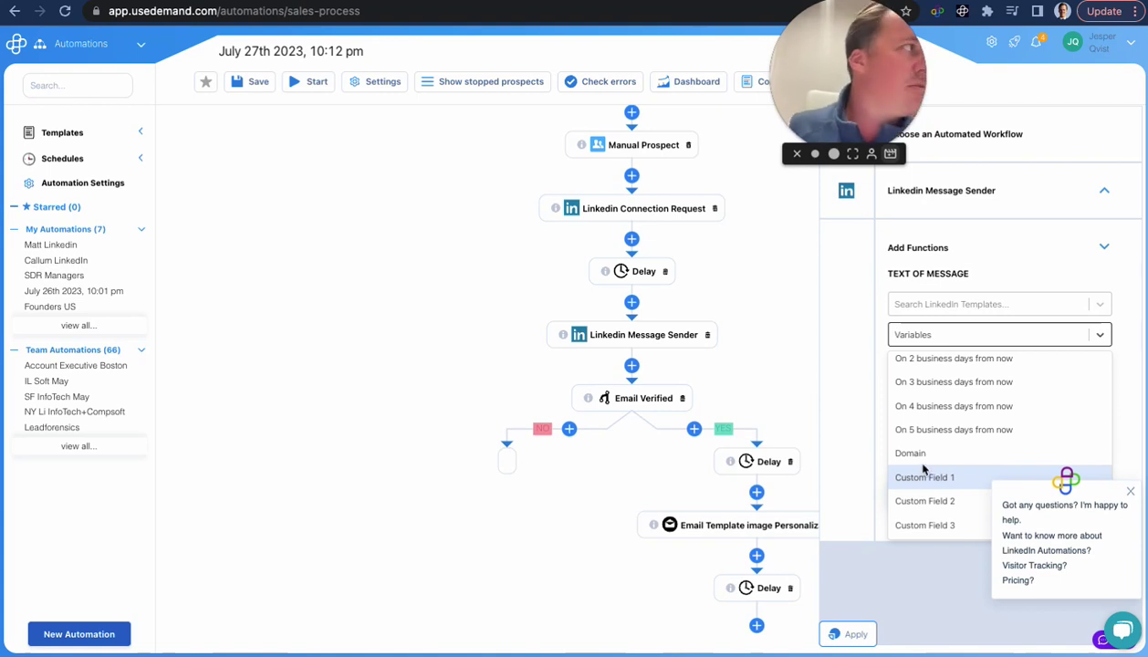
- Enable Sync with Hubspot in the automation's settings and apply them
{"action": "left_click", "coordinate": [1086, 155]}
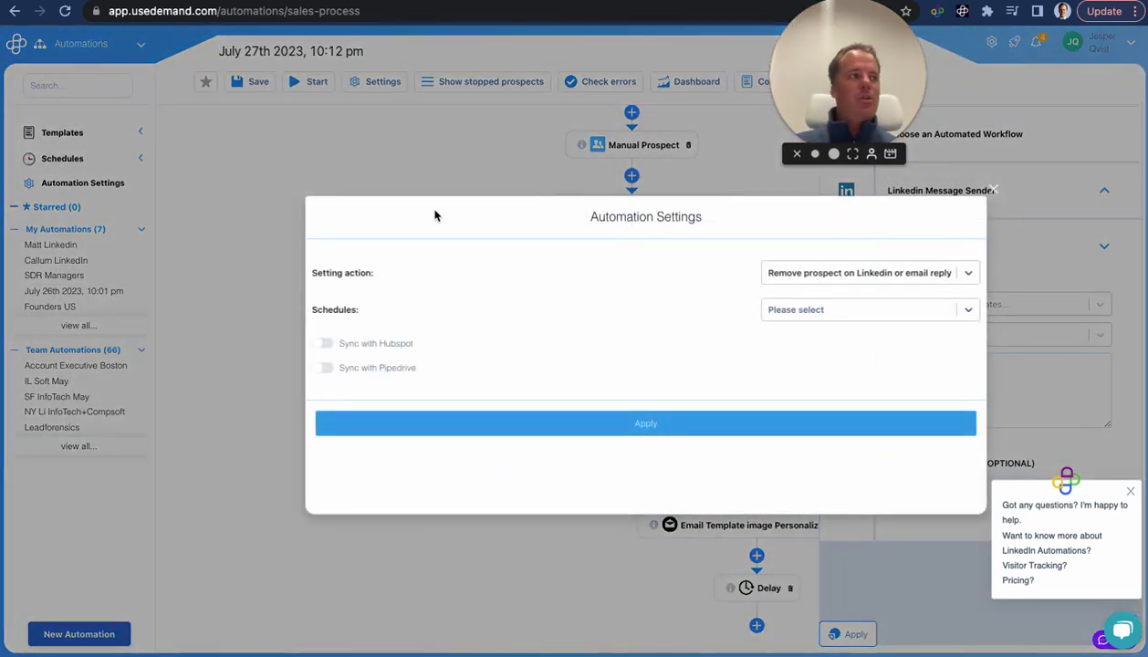
{"action": "left_click", "coordinate": [326, 344]}
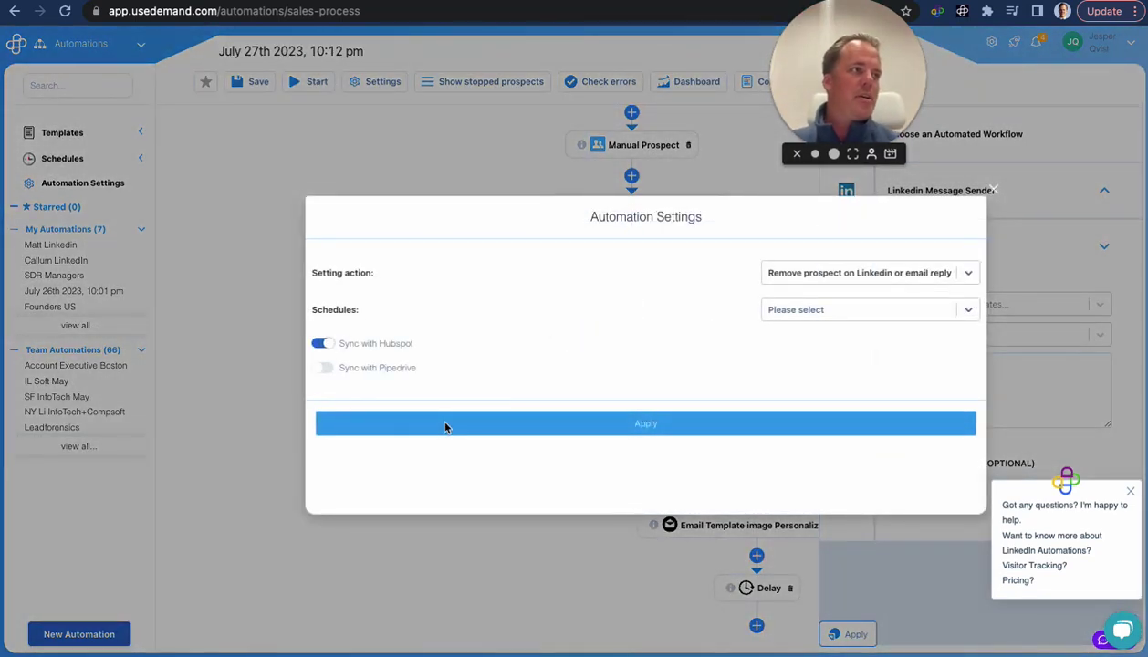
{"action": "left_click", "coordinate": [443, 426]}
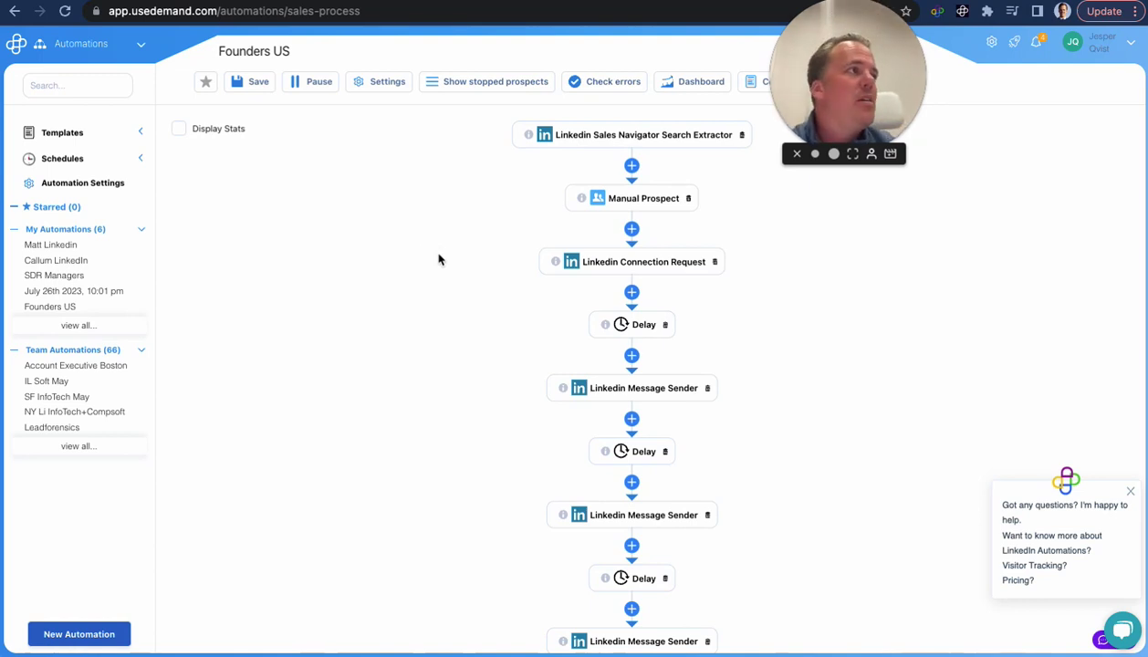
- Review the Founders US automation's connection request, its first two Linkedin messages and the final Linkedin Withdrawal Requester step
{"action": "scroll", "coordinate": [438, 258], "scroll_direction": "down", "scroll_amount": 5}
{"action": "scroll", "coordinate": [439, 259], "scroll_direction": "up", "scroll_amount": 5}
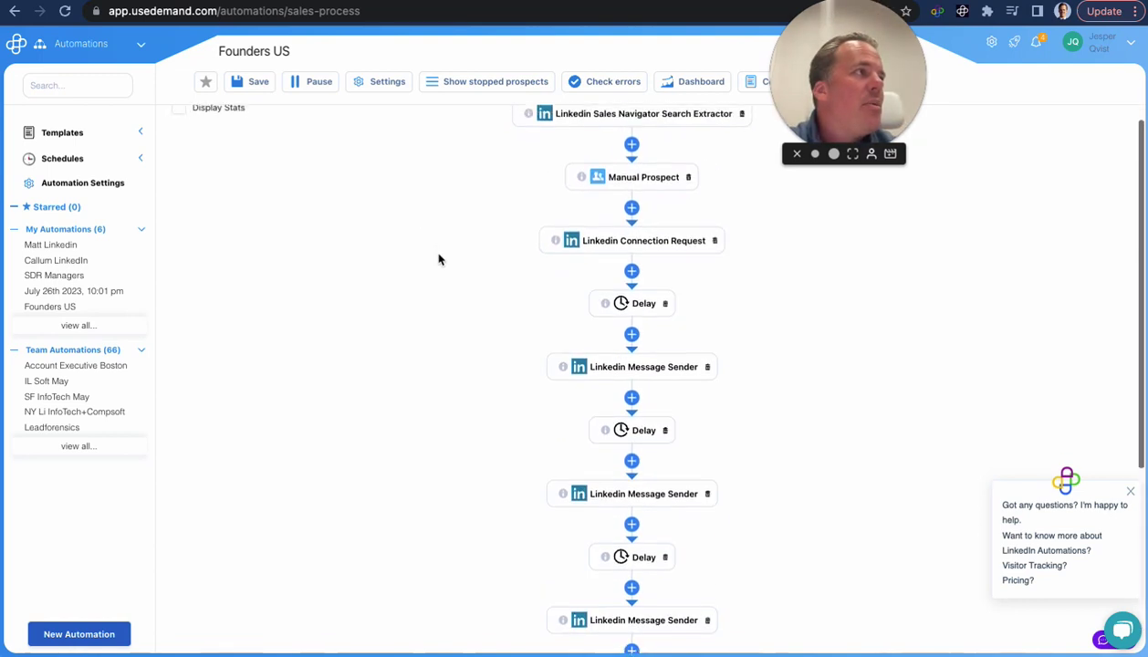
{"action": "left_click", "coordinate": [616, 262]}
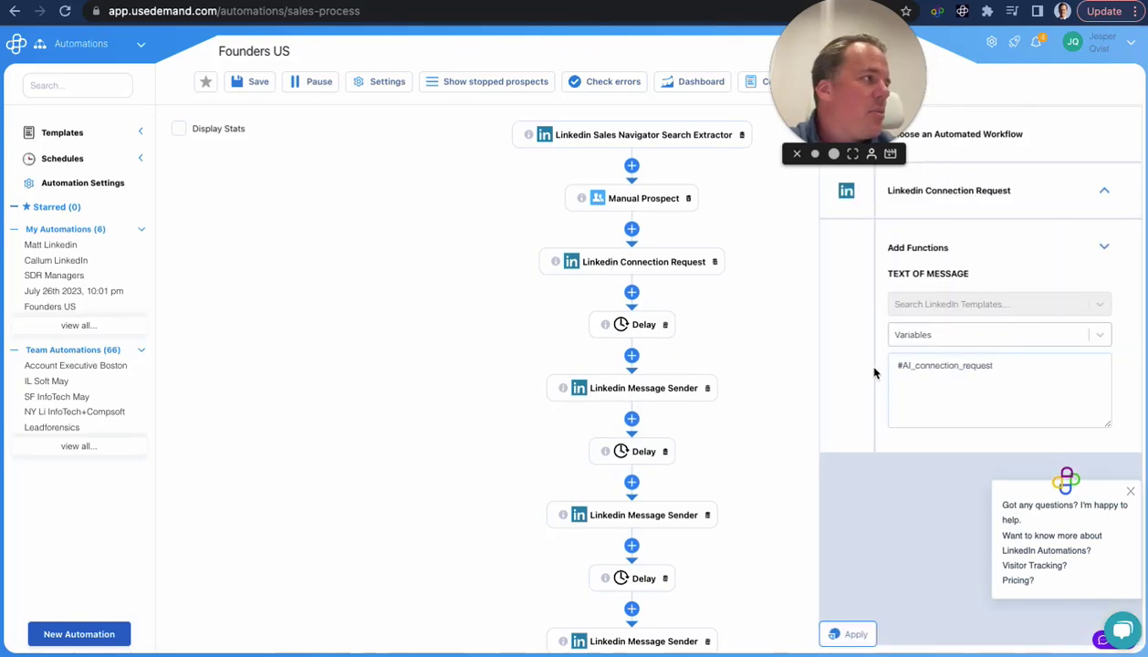
{"action": "left_click", "coordinate": [671, 382]}
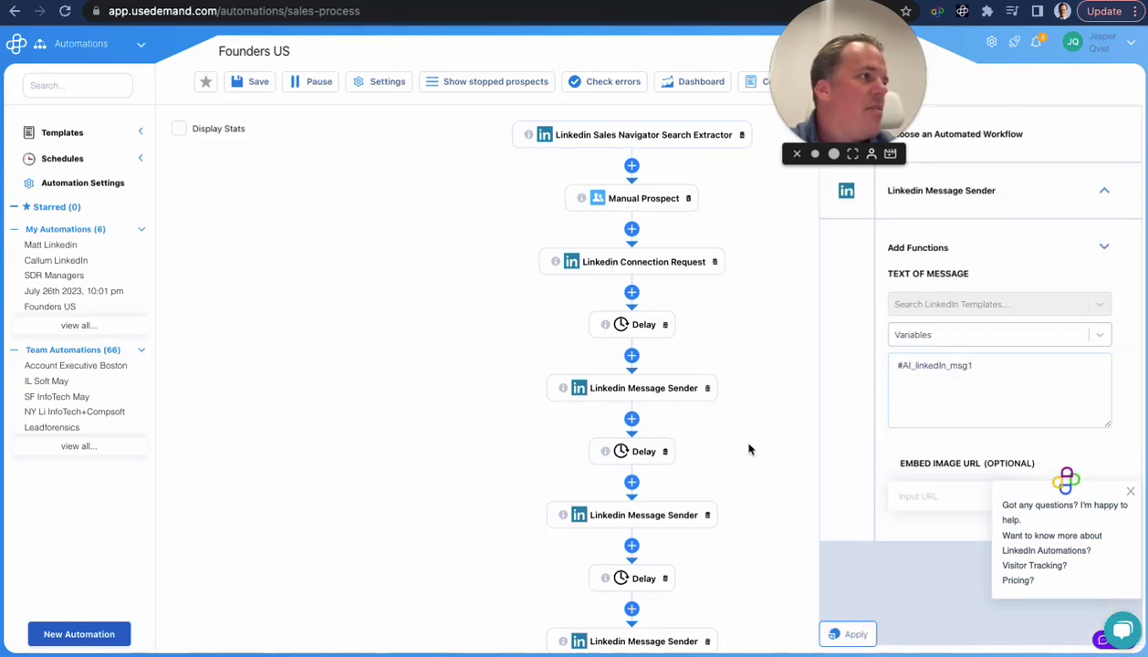
{"action": "left_click", "coordinate": [662, 515]}
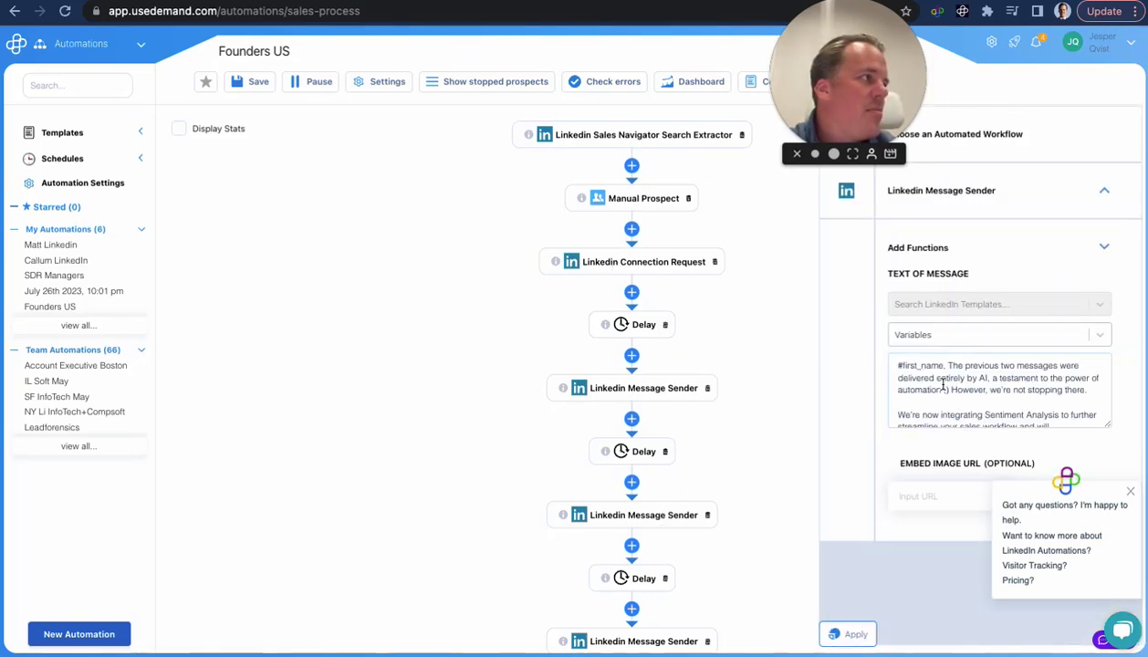
{"action": "scroll", "coordinate": [977, 390], "scroll_direction": "down", "scroll_amount": 10}
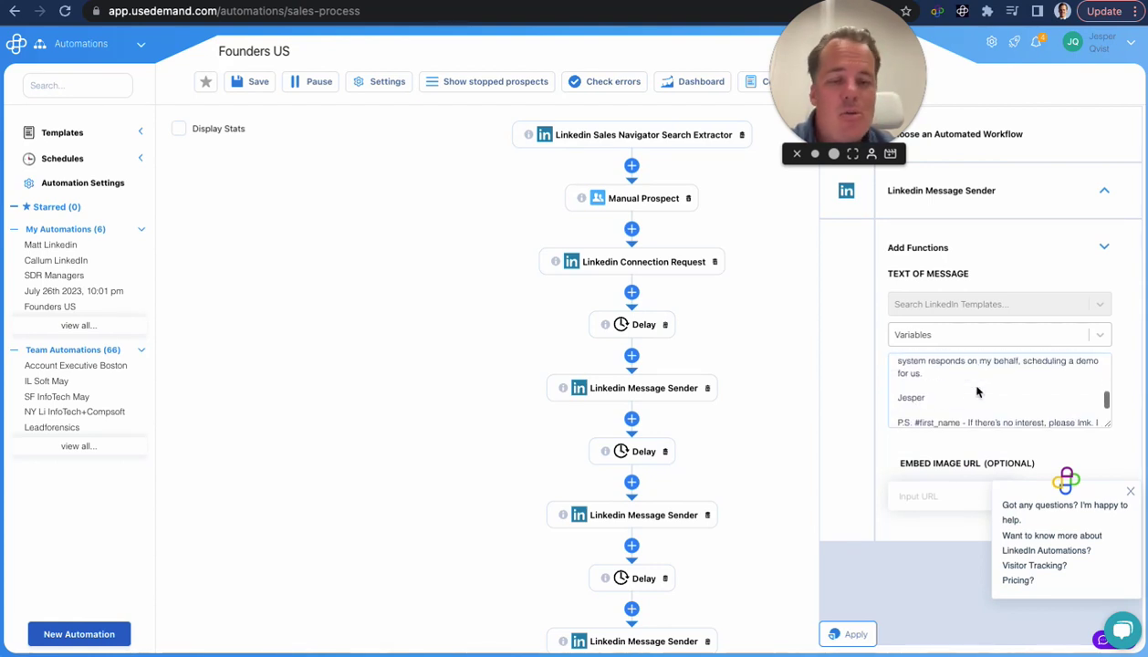
{"action": "scroll", "coordinate": [738, 500], "scroll_direction": "down", "scroll_amount": 5}
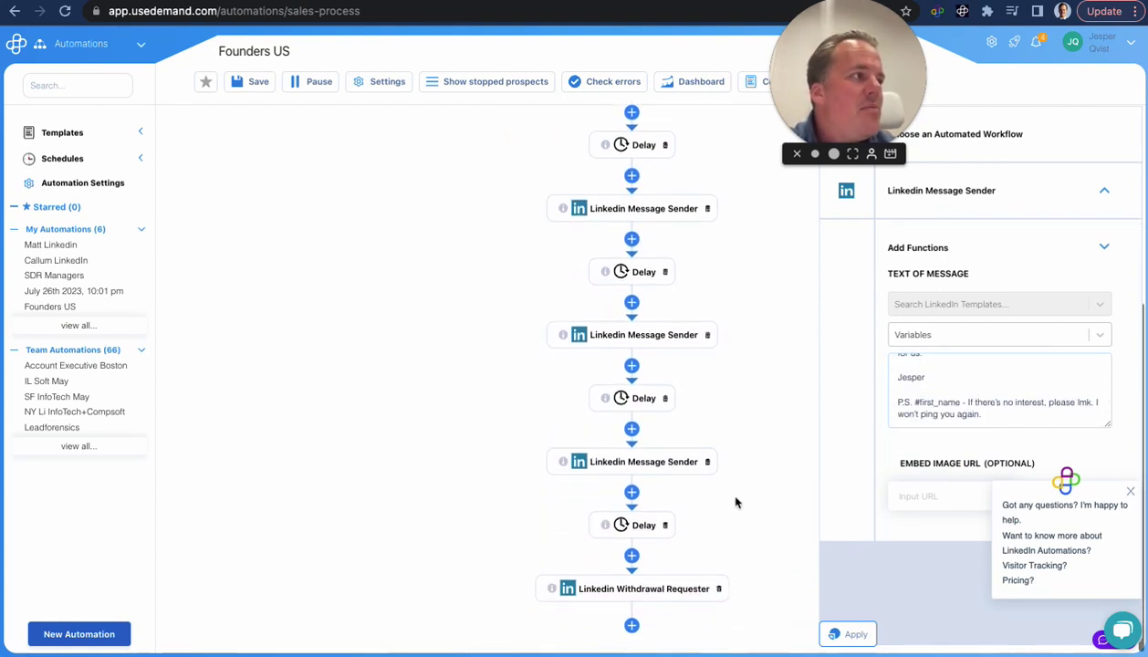
{"action": "left_click", "coordinate": [646, 586]}
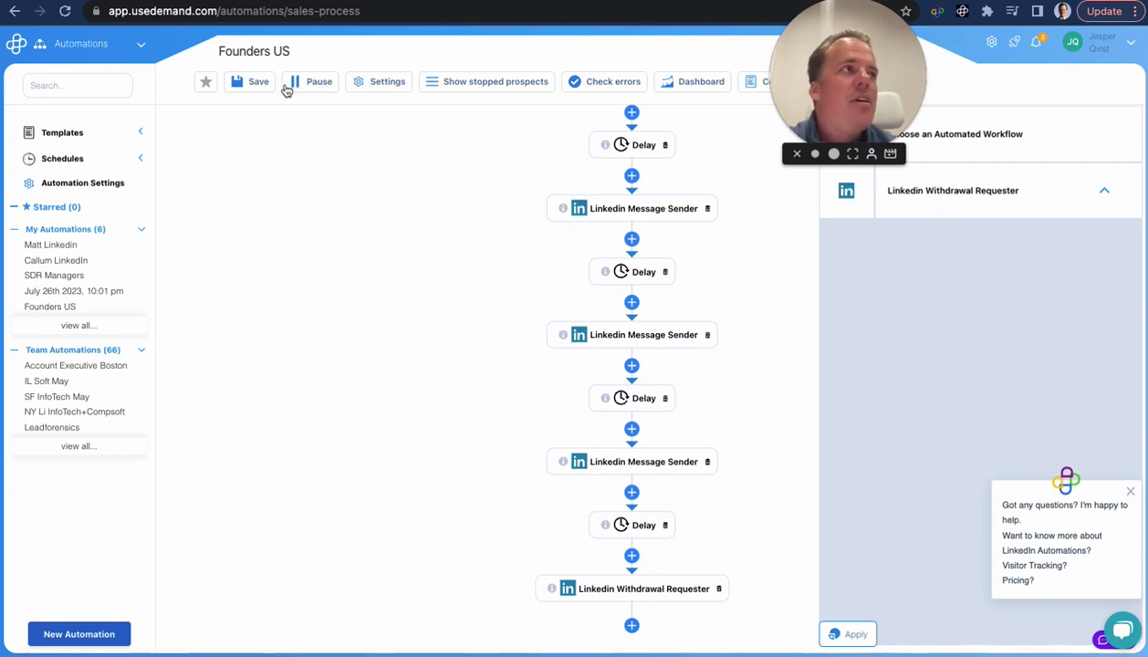
{"action": "scroll", "coordinate": [302, 186], "scroll_direction": "up", "scroll_amount": 5}
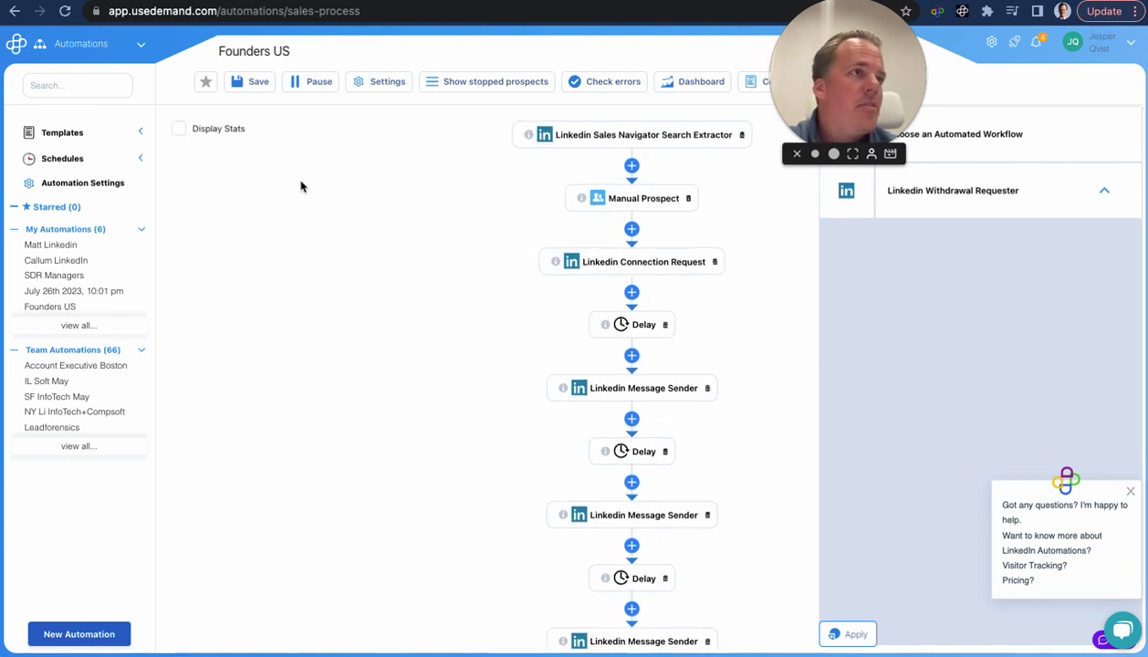
- Start a new automation and examine the Linkedin and My Leads/CSV or Plugin options for importing leads
{"action": "left_click", "coordinate": [98, 631]}
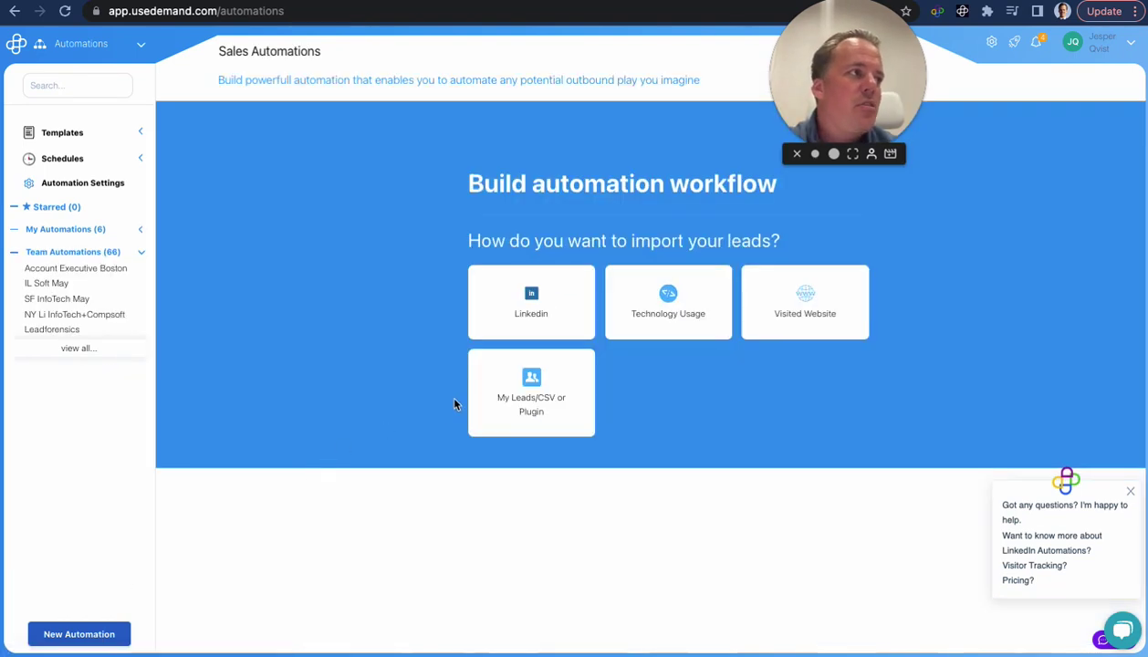
{"action": "left_click", "coordinate": [538, 391]}
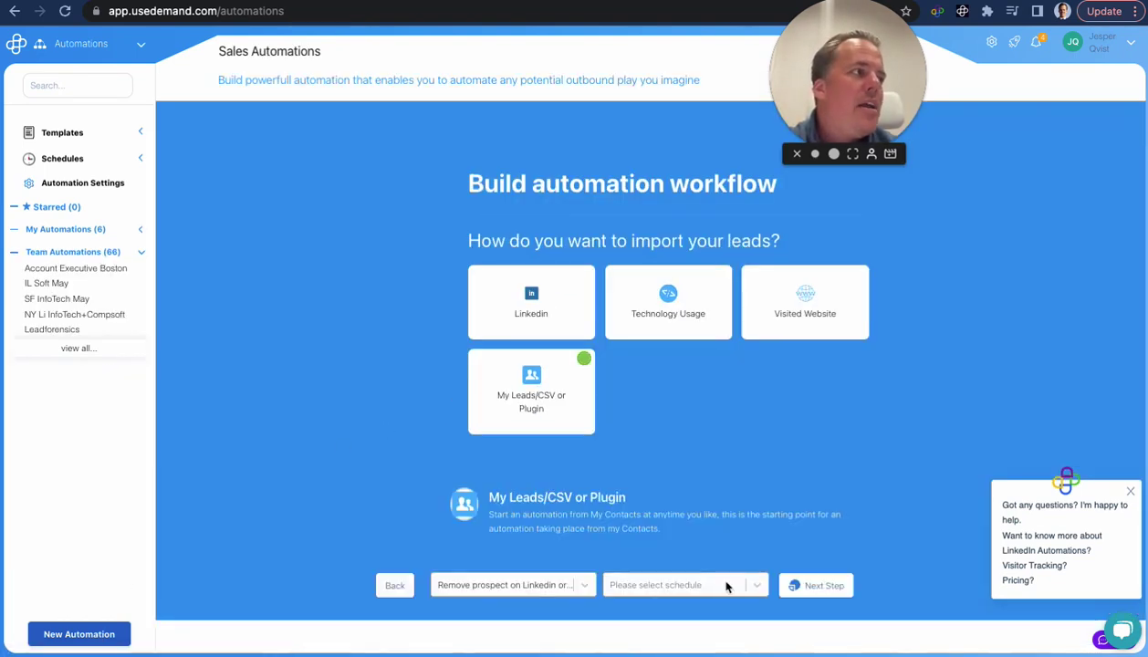
{"action": "left_click", "coordinate": [521, 324]}
{"action": "left_click", "coordinate": [539, 394]}
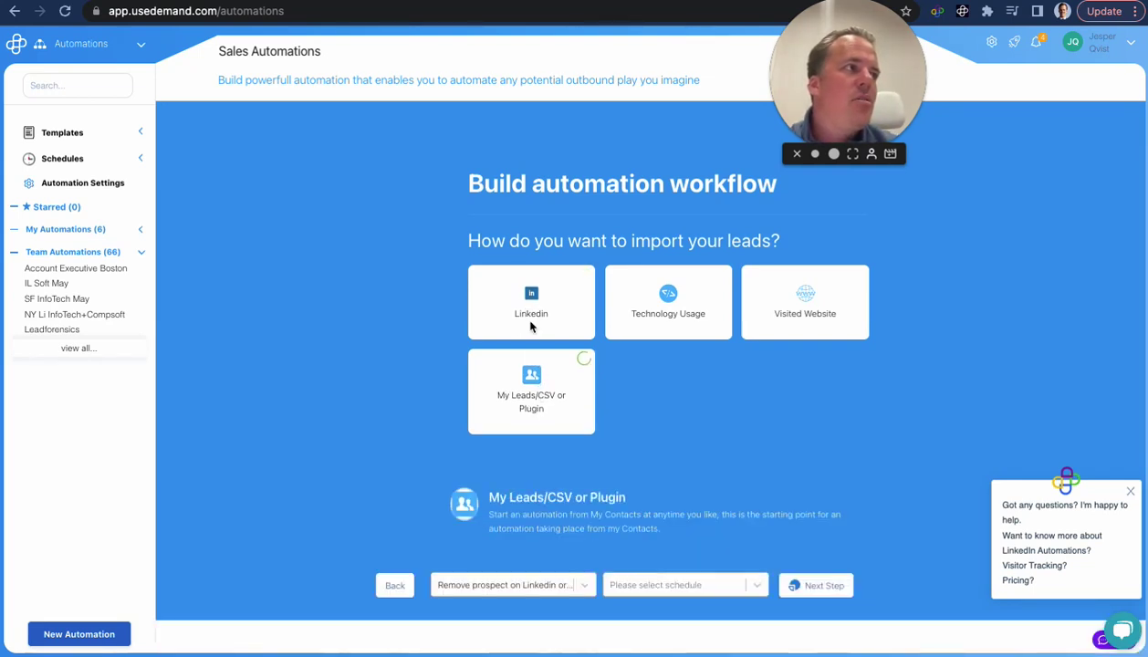
{"action": "left_click", "coordinate": [532, 326]}
{"action": "left_click", "coordinate": [537, 416]}
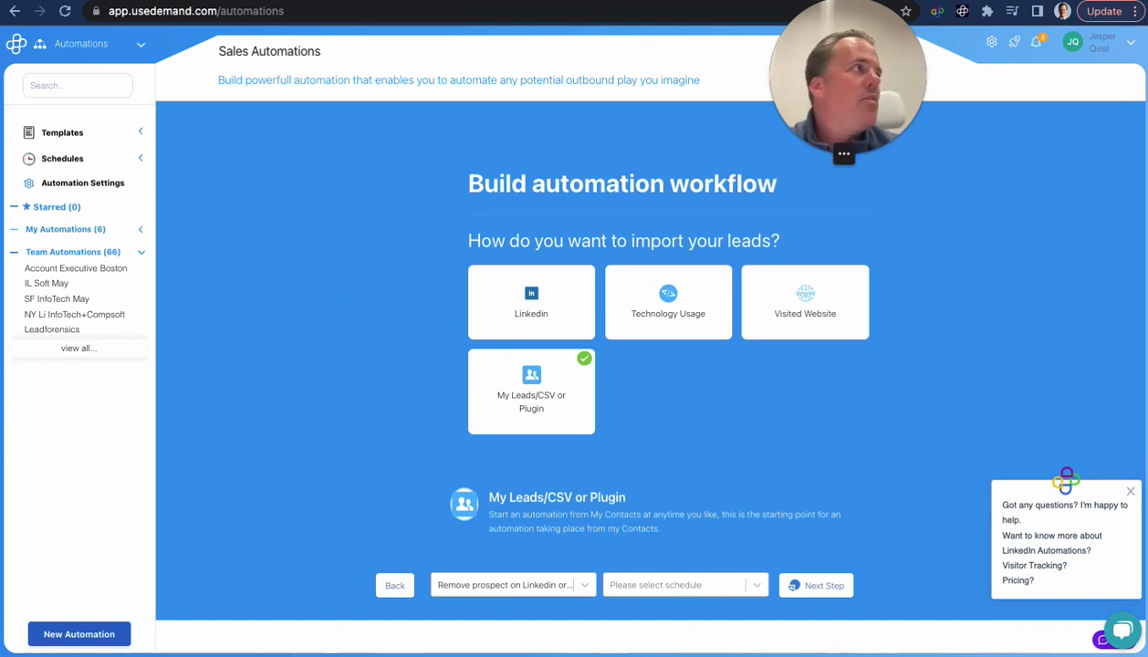
- Look over the lead search in Sales Navigator and return to Demand's 1-1 Personalization page to check which automation the prospect belongs to
{"action": "left_click", "coordinate": [767, 2]}
{"action": "scroll", "coordinate": [671, 243], "scroll_direction": "left", "scroll_amount": 5}
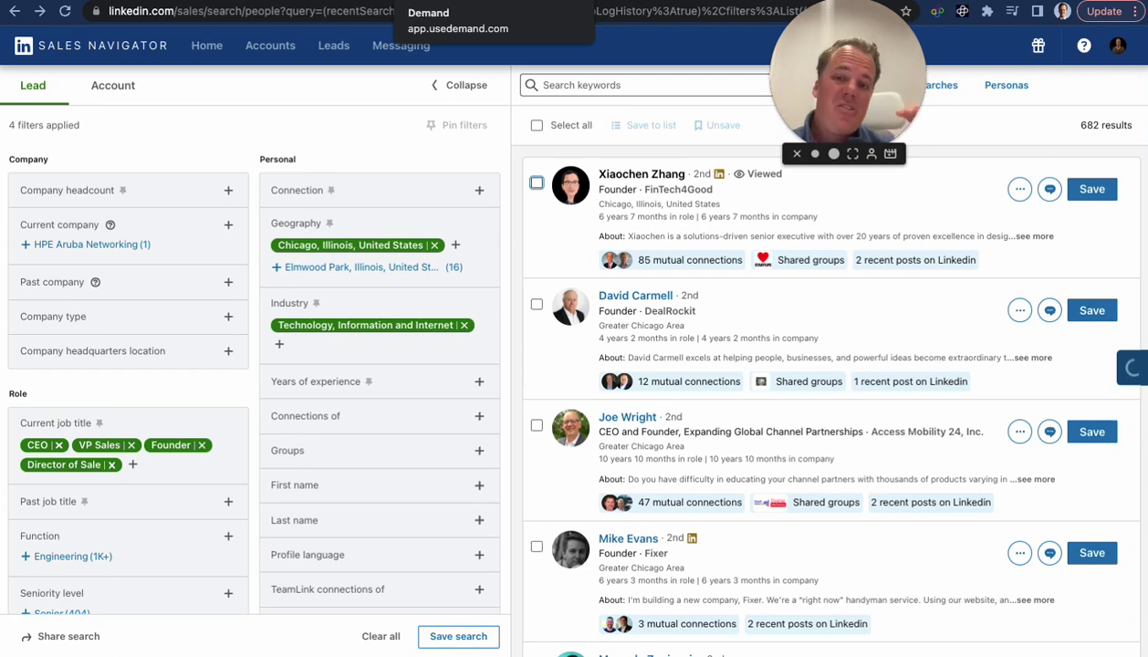
{"action": "left_click", "coordinate": [457, 2]}
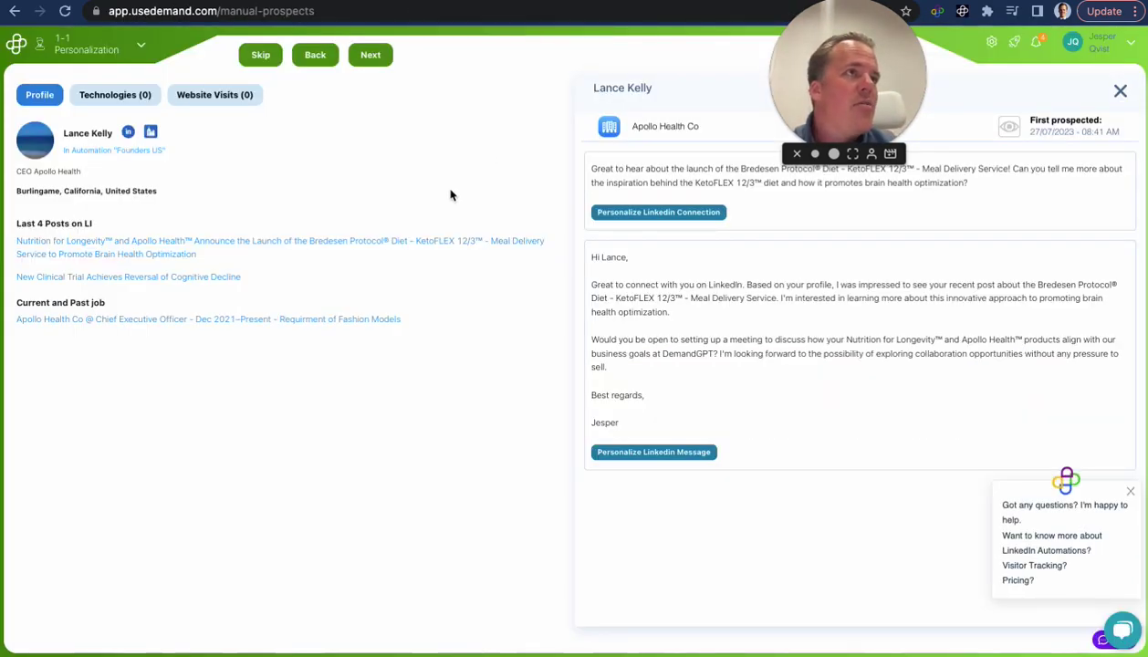
{"action": "left_click_drag", "start_coordinate": [183, 150], "coordinate": [115, 150]}
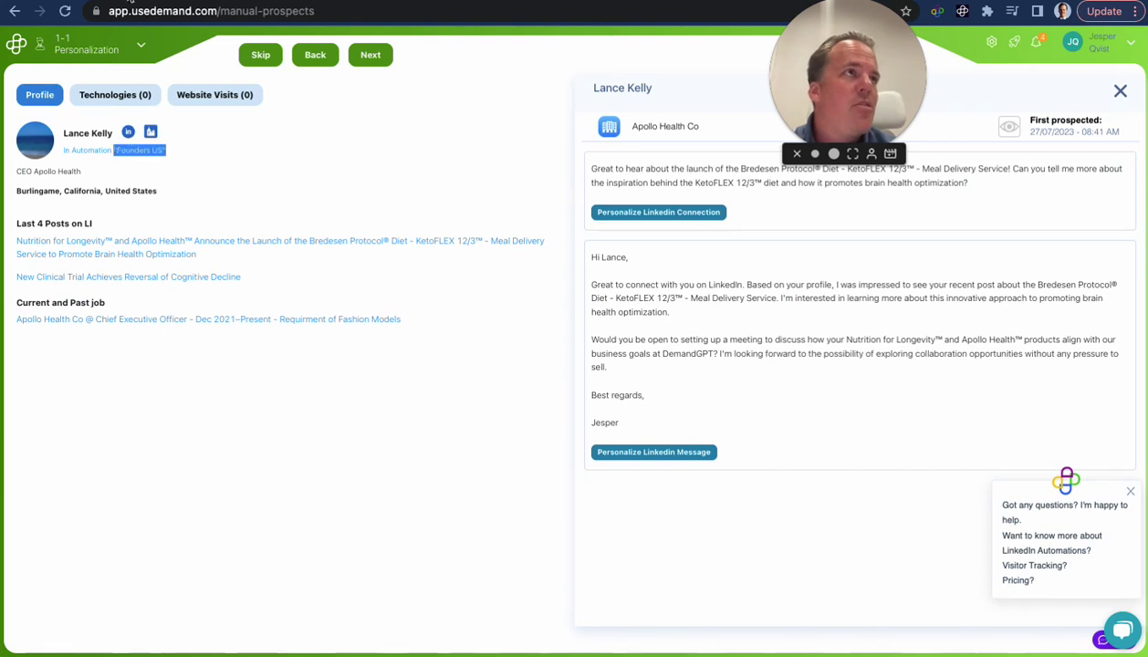
- Open the Founders US automation and inspect its Linkedin Connection Request and first Linkedin Message Sender
{"action": "left_click", "coordinate": [133, 32]}
{"action": "left_click", "coordinate": [75, 230]}
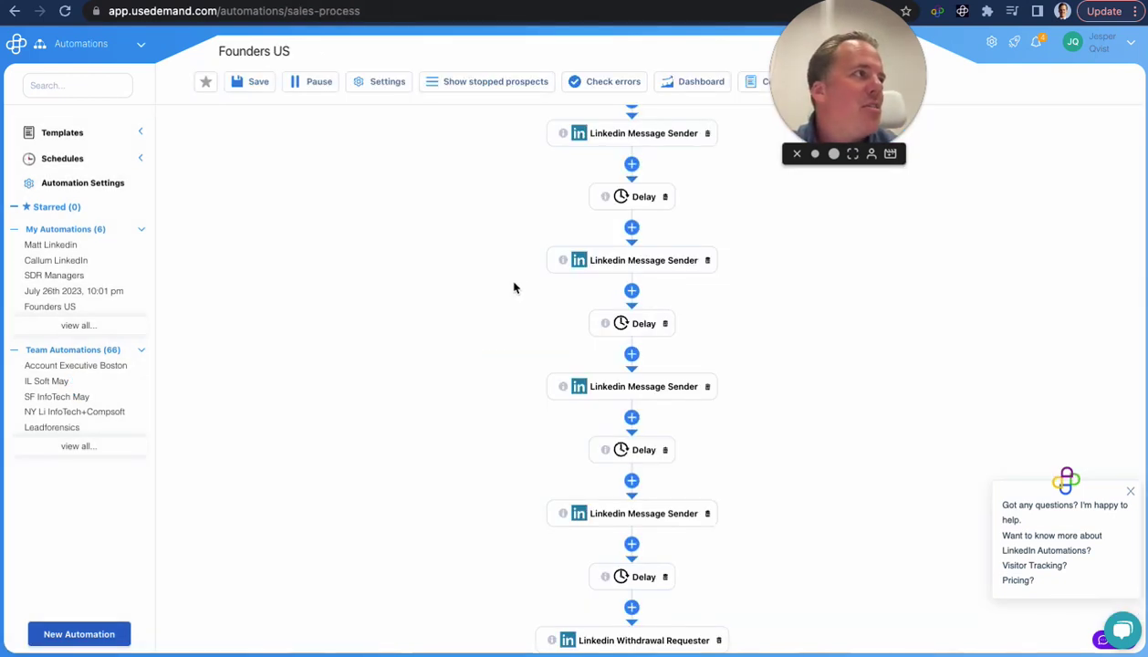
{"action": "left_click", "coordinate": [634, 262]}
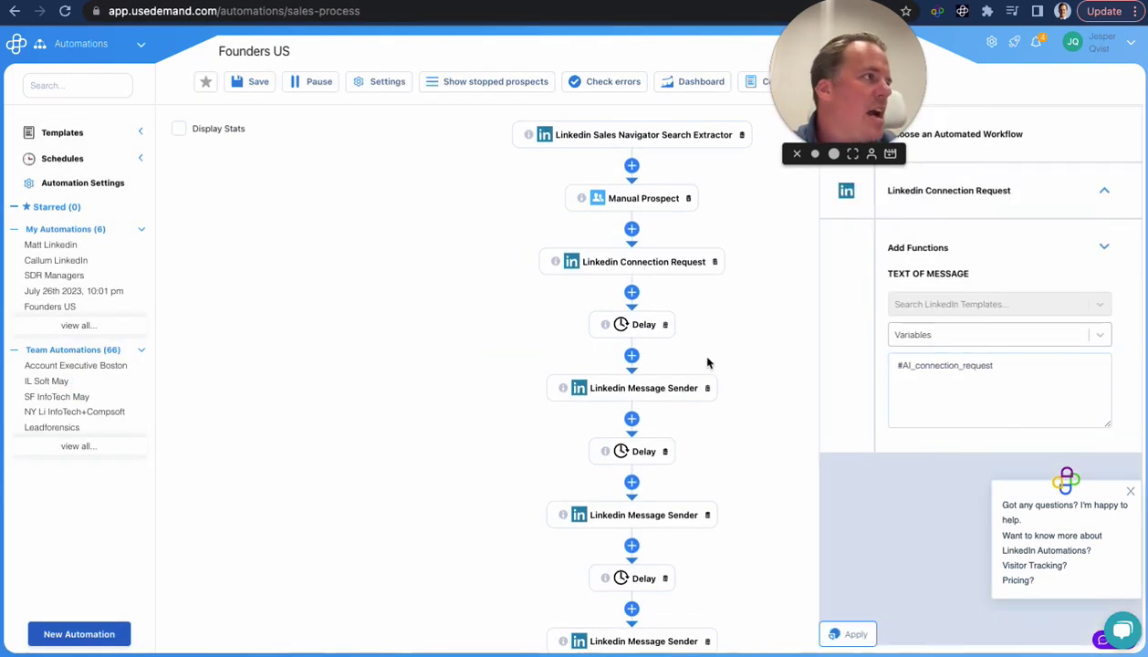
{"action": "left_click", "coordinate": [628, 390]}
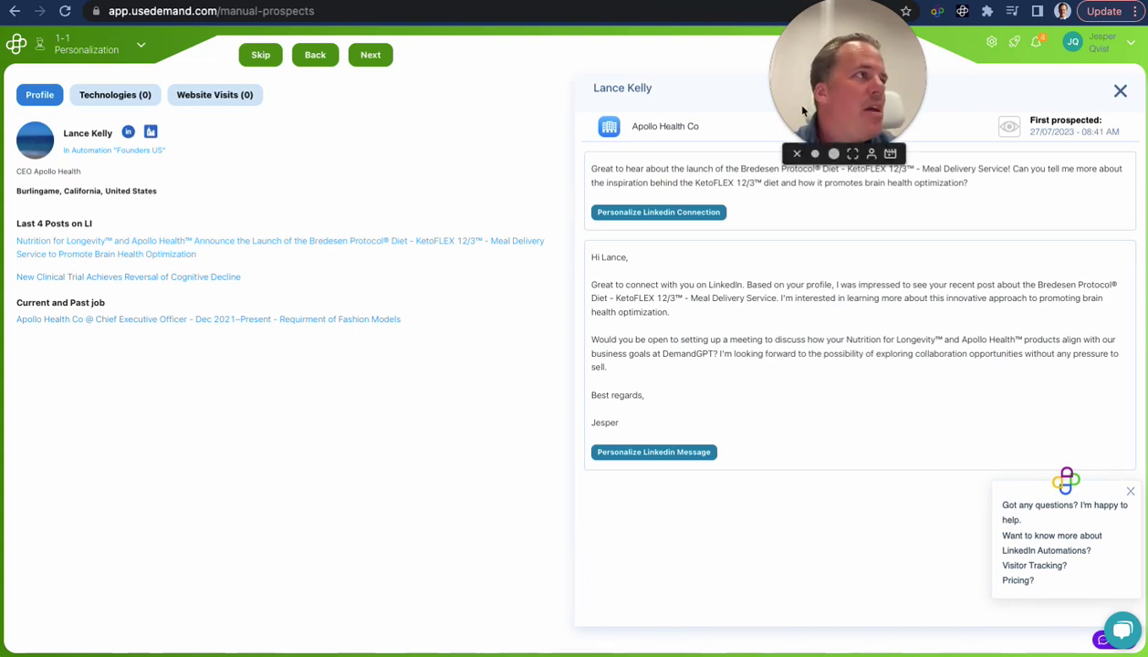
- Review the AI-written messages and recent Linkedin posts of two prospects in 1-1 Personalization, opening one Linkedin message for editing
{"action": "left_click_drag", "start_coordinate": [829, 98], "coordinate": [73, 580]}
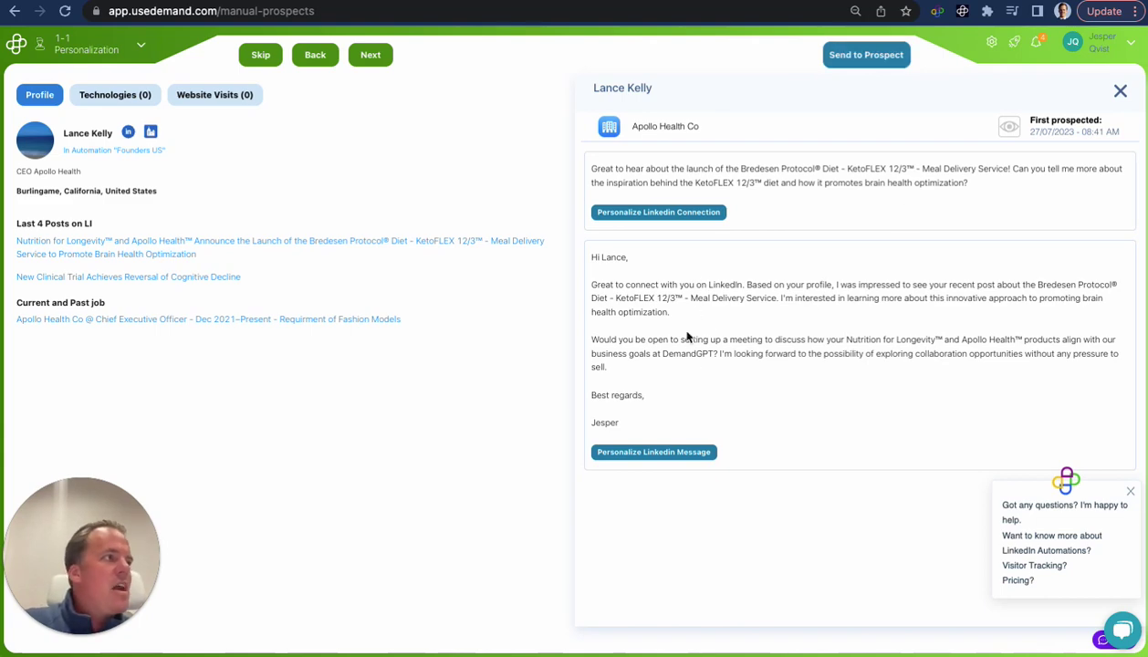
{"action": "scroll", "coordinate": [688, 336], "scroll_direction": "down", "scroll_amount": 10}
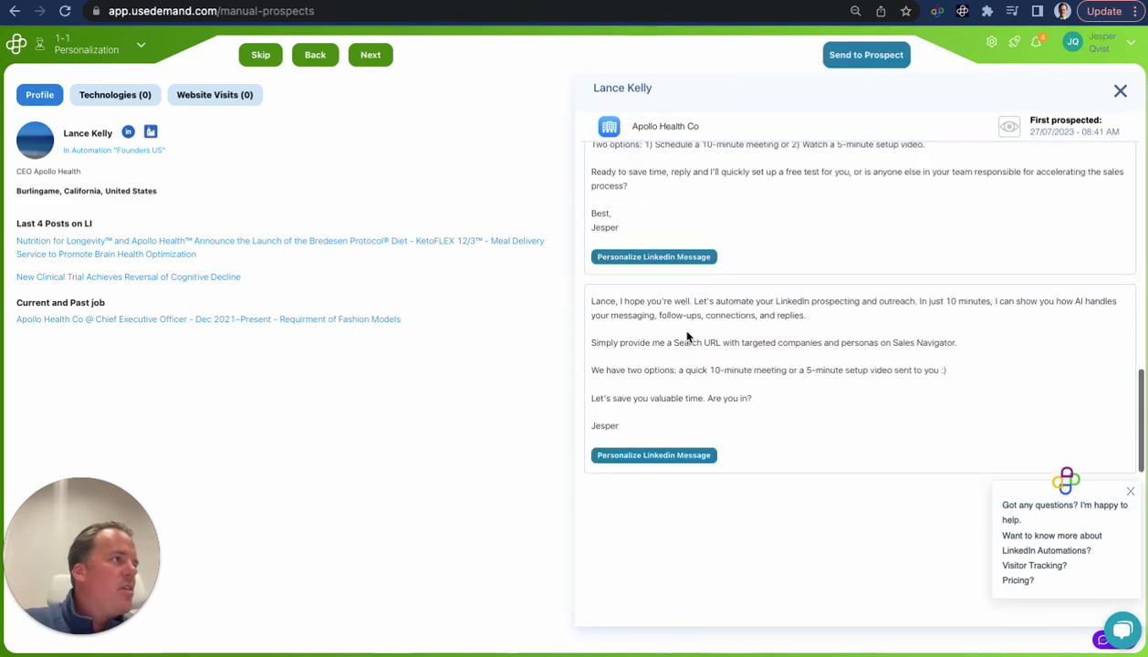
{"action": "scroll", "coordinate": [688, 337], "scroll_direction": "up", "scroll_amount": 8}
{"action": "scroll", "coordinate": [687, 334], "scroll_direction": "down", "scroll_amount": 3}
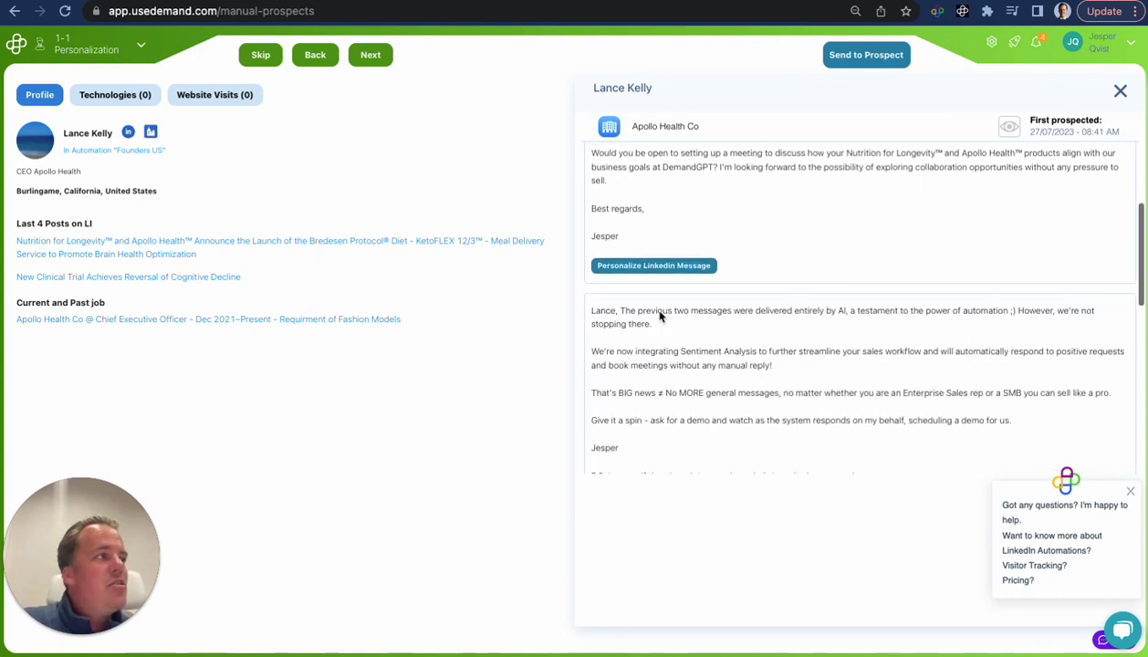
{"action": "left_click", "coordinate": [665, 469]}
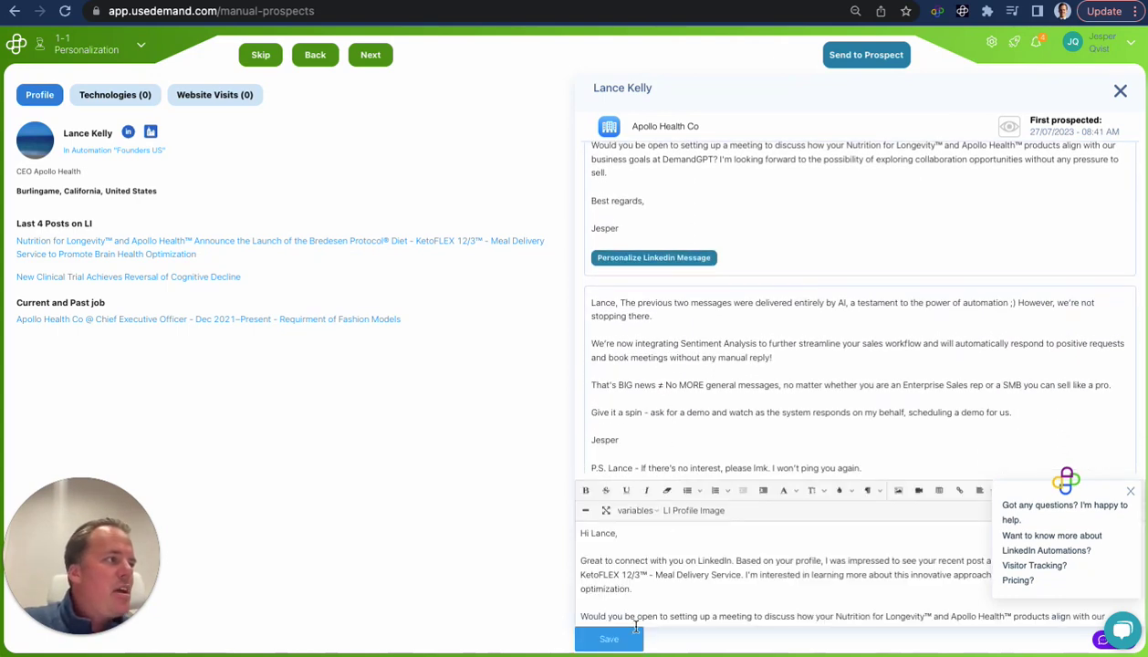
{"action": "left_click", "coordinate": [850, 67]}
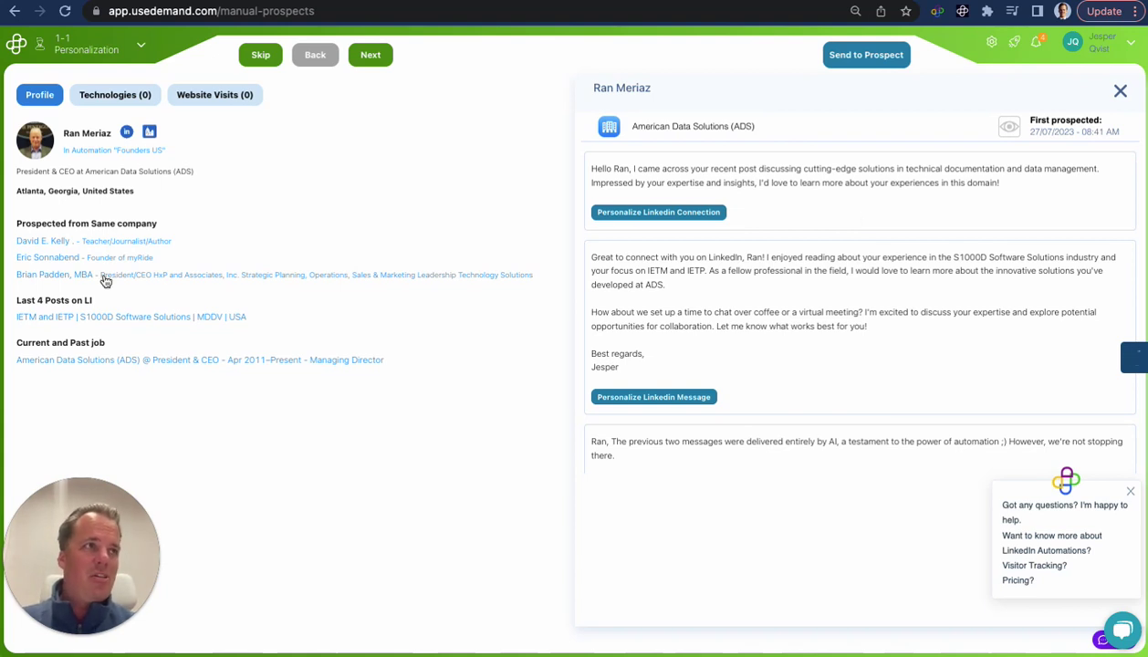
{"action": "left_click_drag", "start_coordinate": [258, 318], "coordinate": [17, 320]}
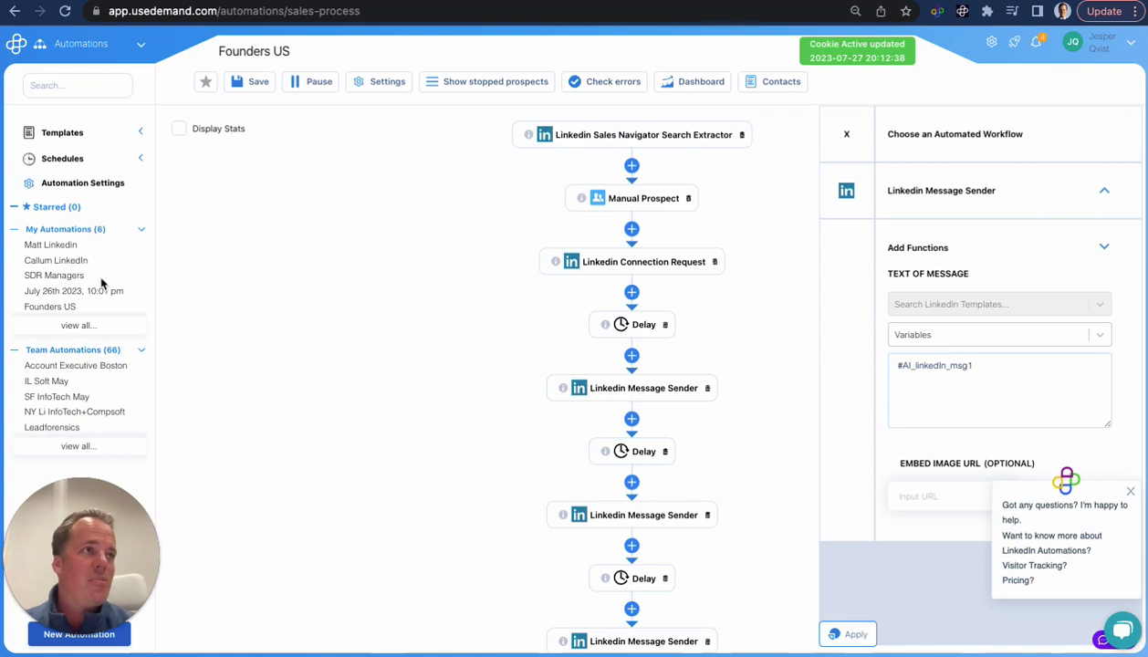
- Copy the Founders US automation from the full list of automations under the name Founders Europe
{"action": "left_click", "coordinate": [83, 325]}
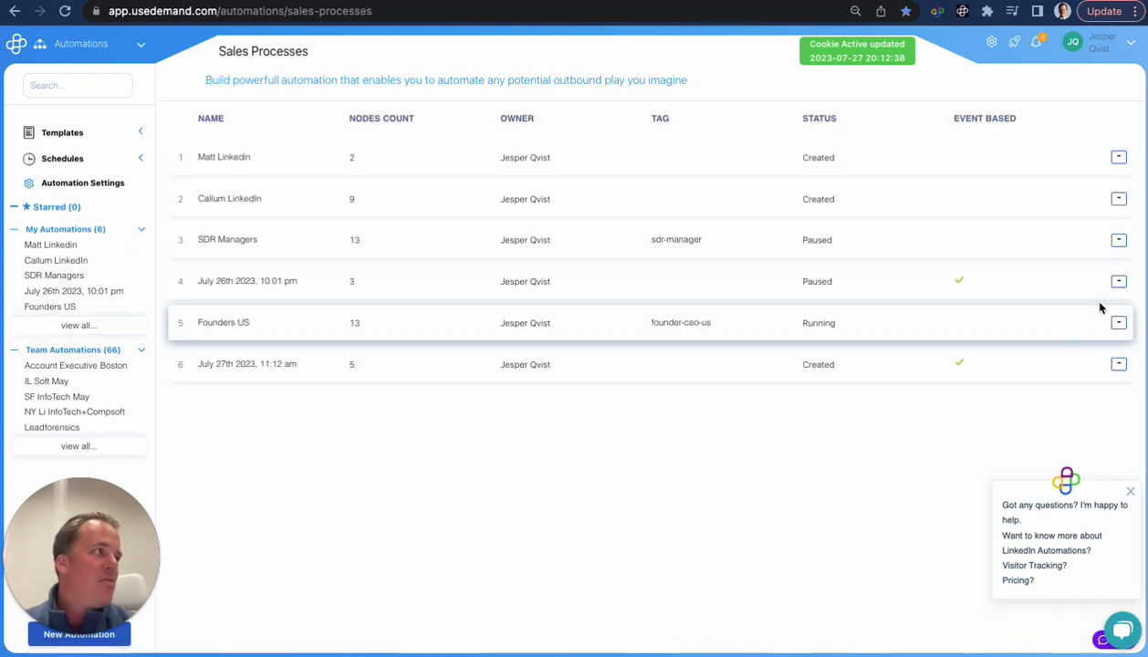
{"action": "left_click", "coordinate": [1120, 323]}
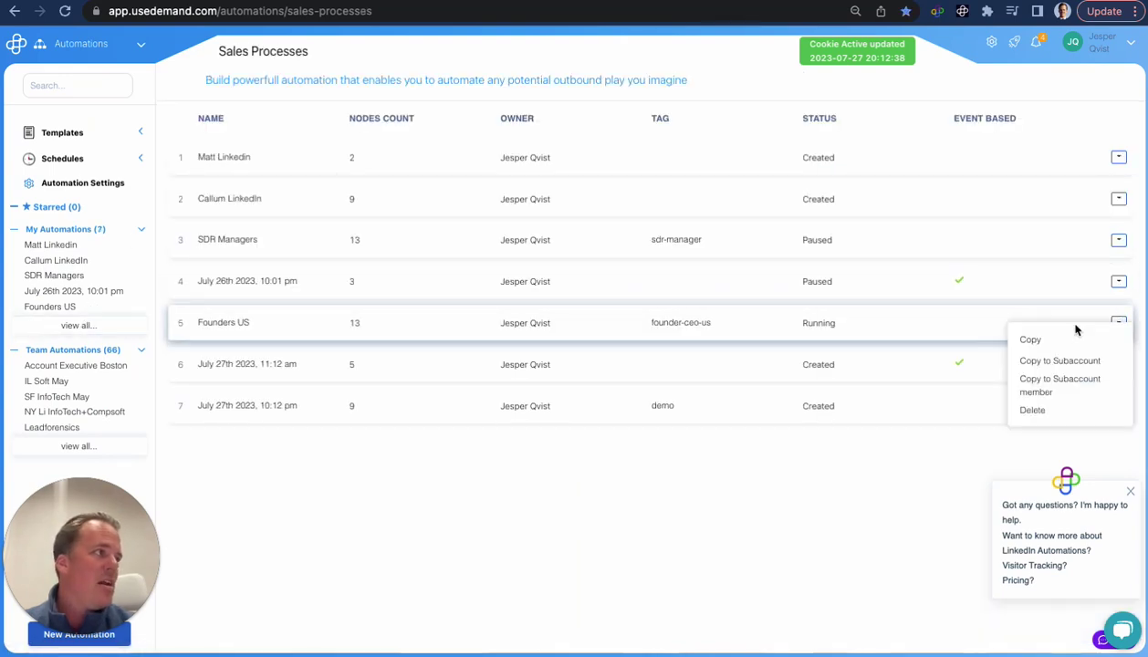
{"action": "left_click", "coordinate": [1032, 341]}
{"action": "type", "text": "FO"}
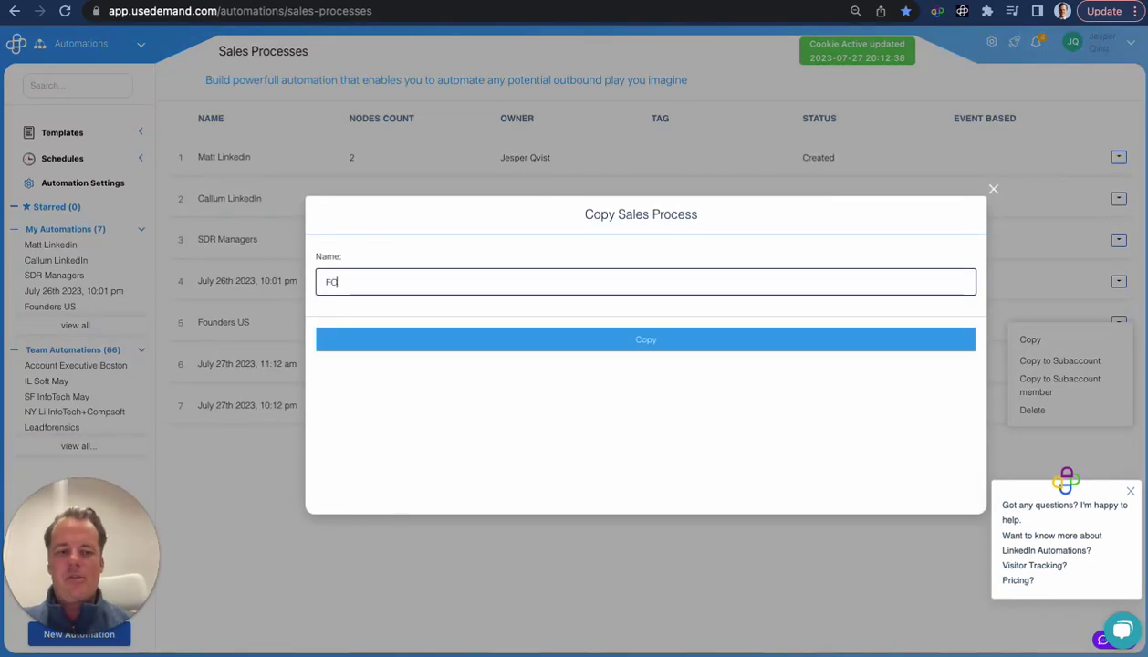
{"action": "type", "text": "unders EU"}
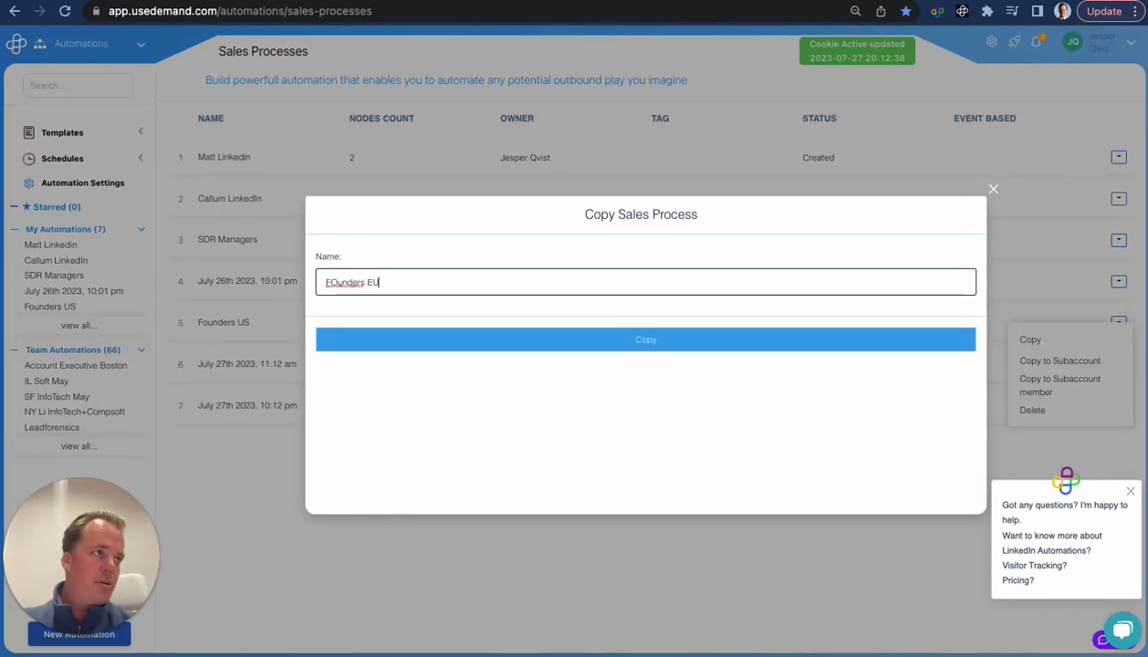
{"action": "type", "text": " Europe"}
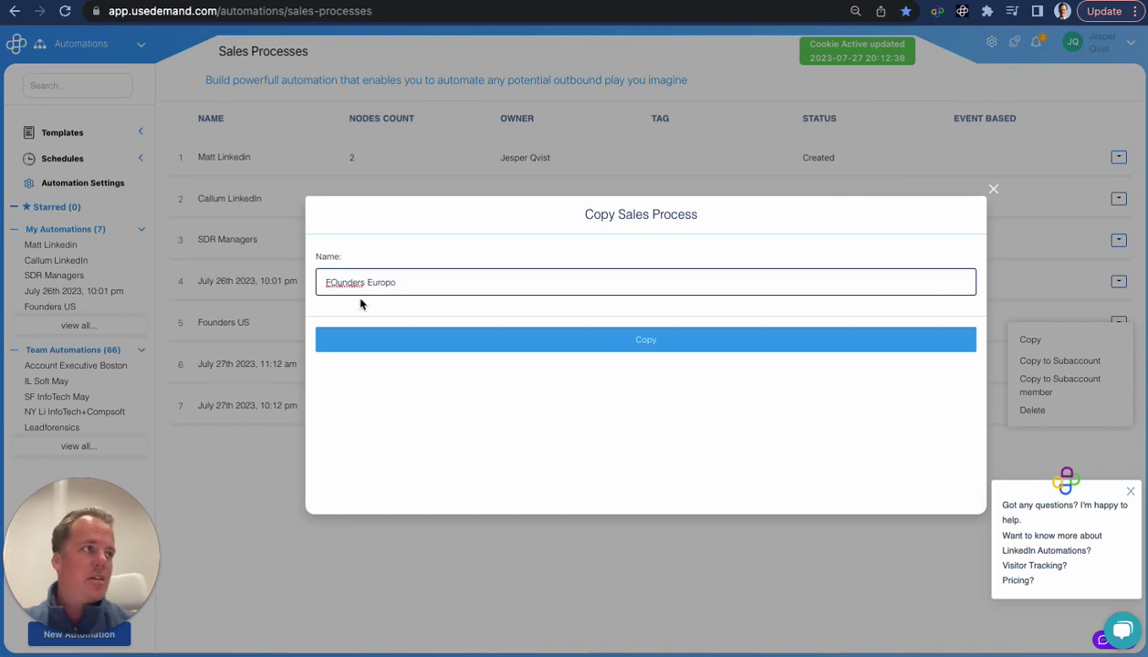
{"action": "key", "text": "BackSpace"}
{"action": "left_click", "coordinate": [337, 285]}
{"action": "key", "text": "BackSpace"}
{"action": "type", "text": "o"}
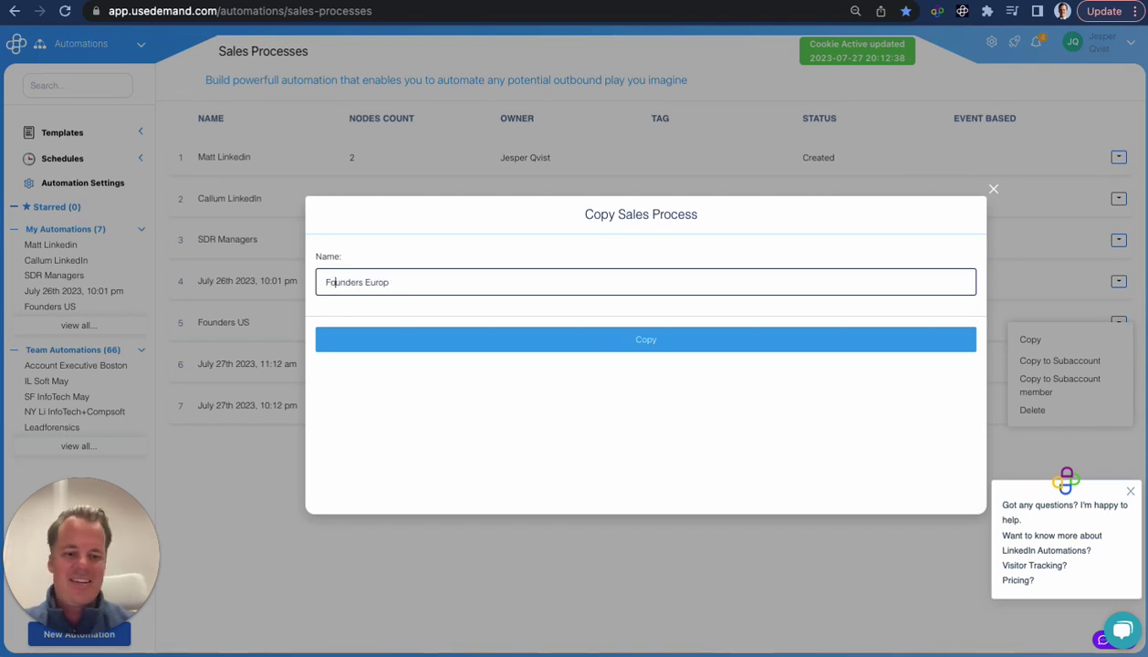
{"action": "left_click", "coordinate": [439, 286]}
{"action": "type", "text": "e"}
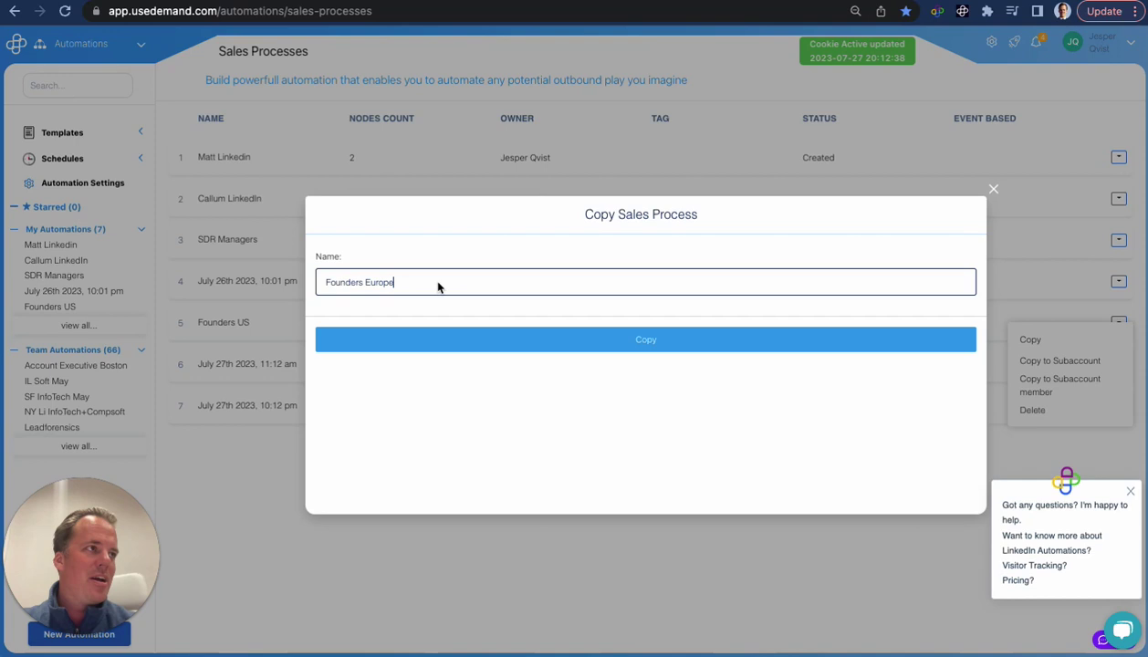
{"action": "left_click", "coordinate": [413, 335]}
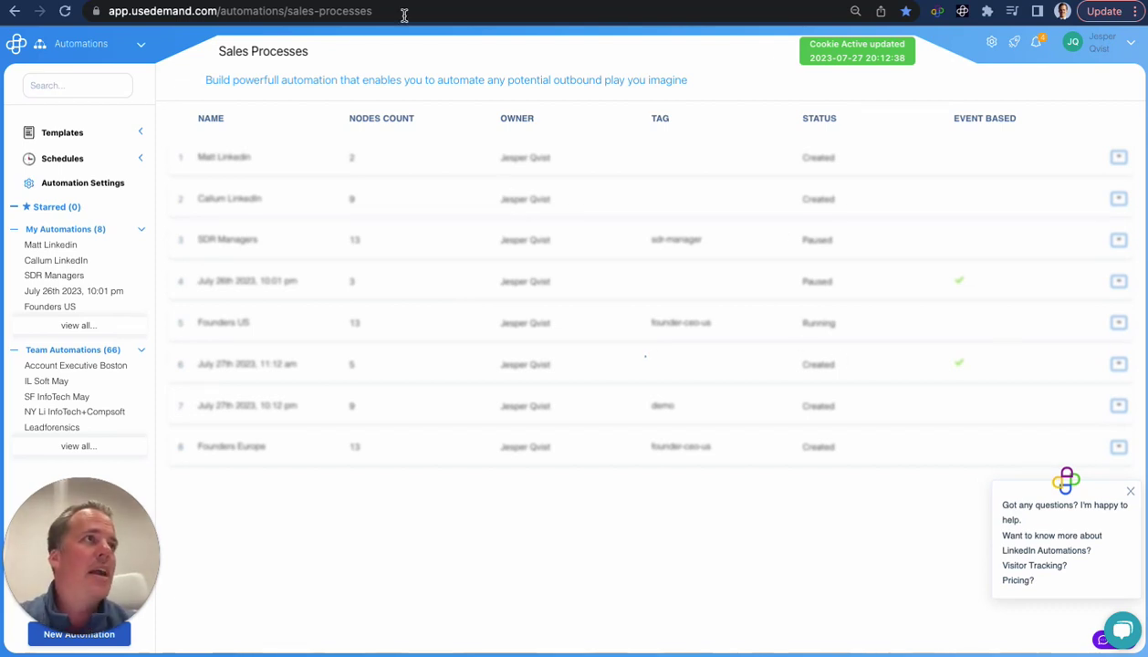
- Prepare a copy of Founders Europe for a member of the Saleshub subaccount, and cancel the copy without naming it
{"action": "left_click", "coordinate": [91, 326]}
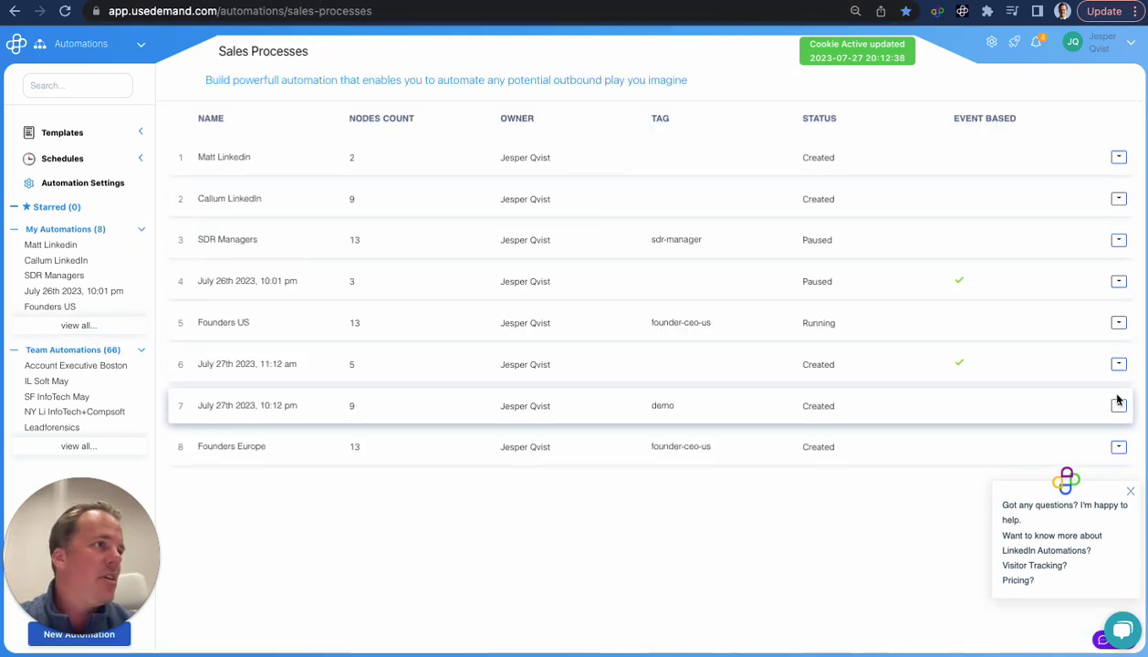
{"action": "left_click", "coordinate": [1119, 447]}
{"action": "left_click", "coordinate": [1129, 494]}
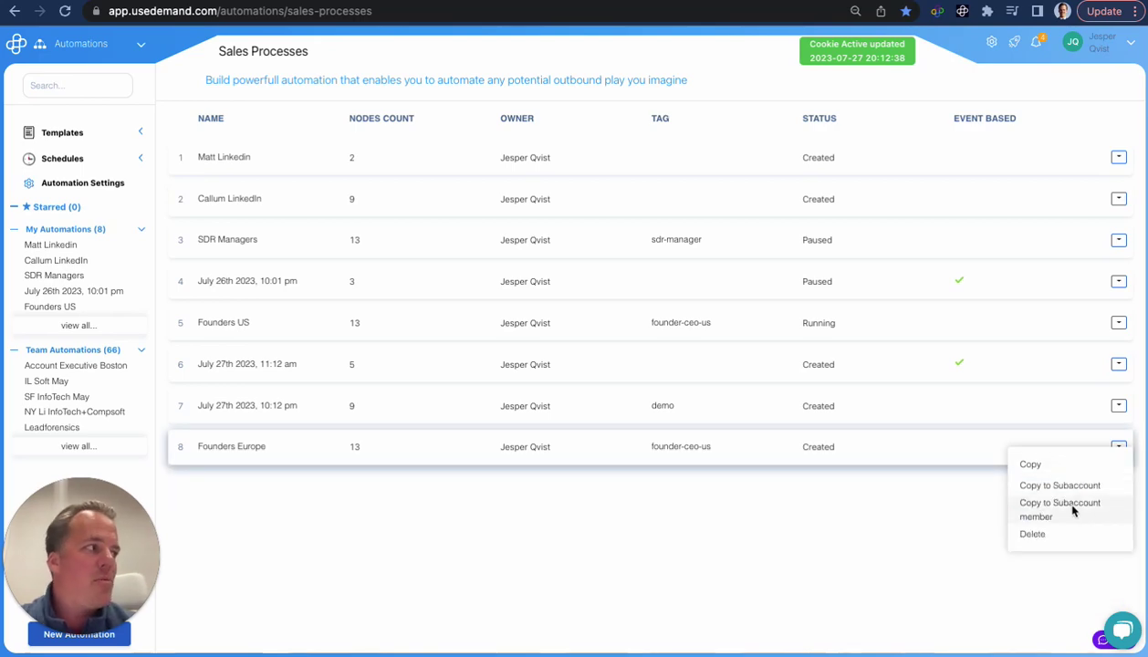
{"action": "left_click", "coordinate": [1073, 510]}
{"action": "left_click", "coordinate": [554, 262]}
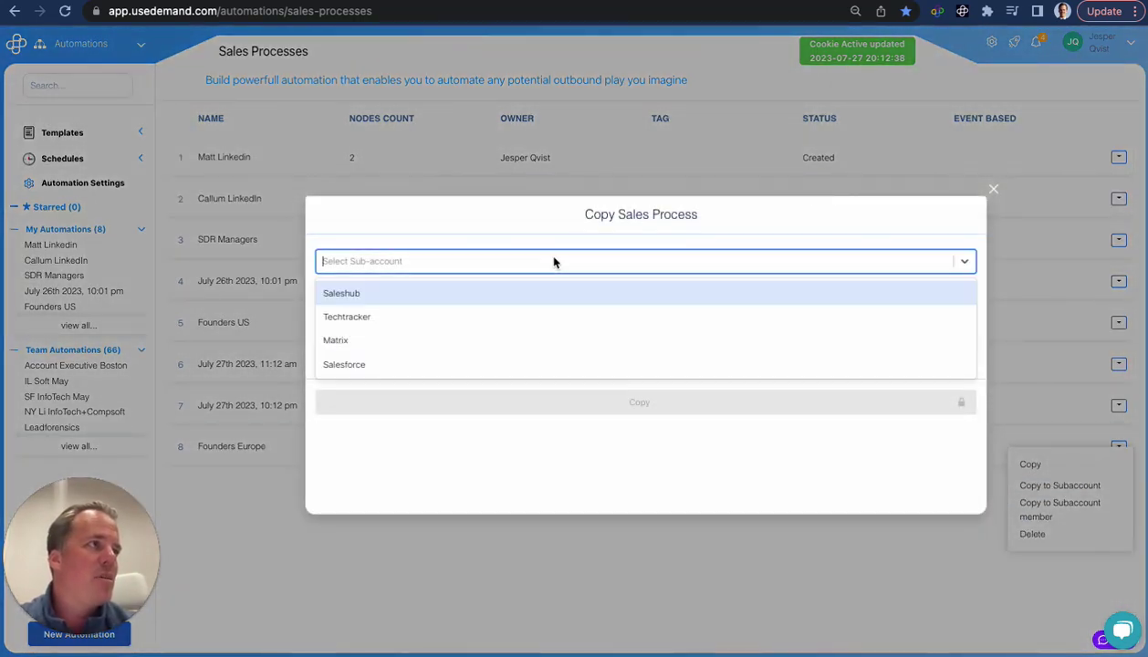
{"action": "left_click", "coordinate": [540, 296]}
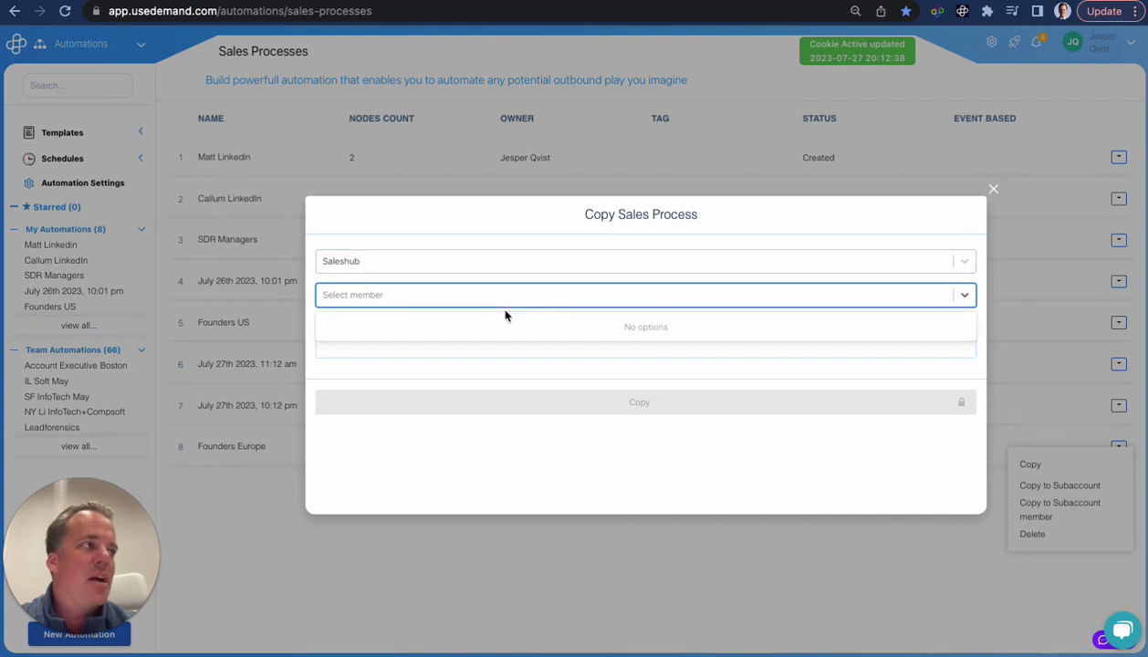
{"action": "left_click", "coordinate": [500, 303]}
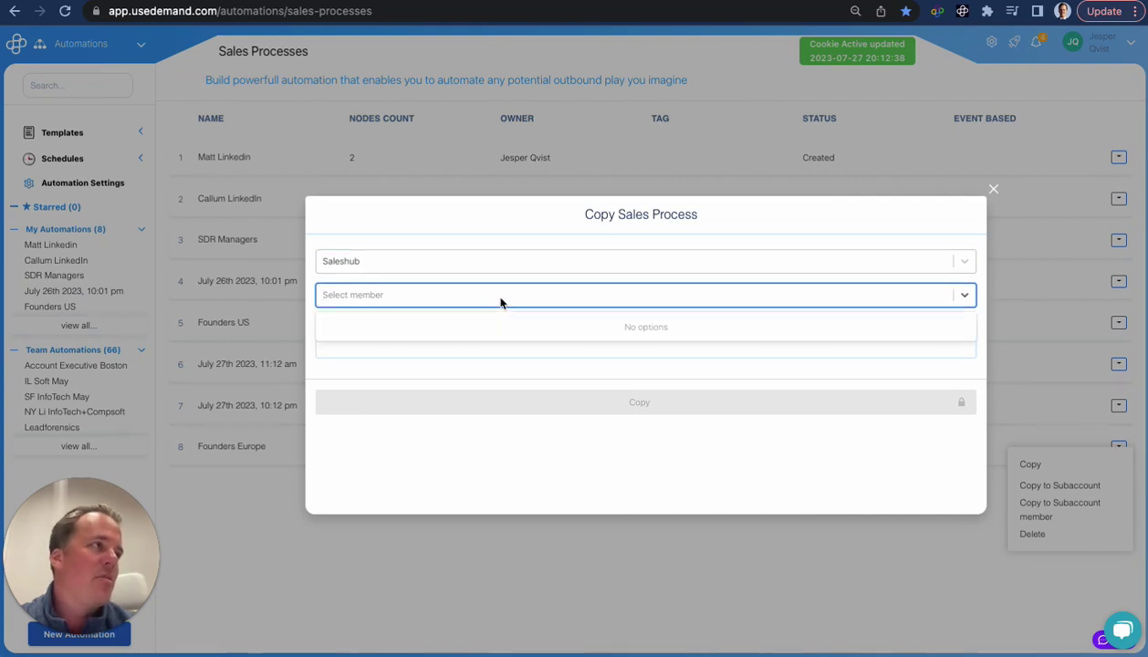
{"action": "left_click", "coordinate": [501, 301]}
{"action": "left_click", "coordinate": [500, 301]}
{"action": "left_click", "coordinate": [501, 301]}
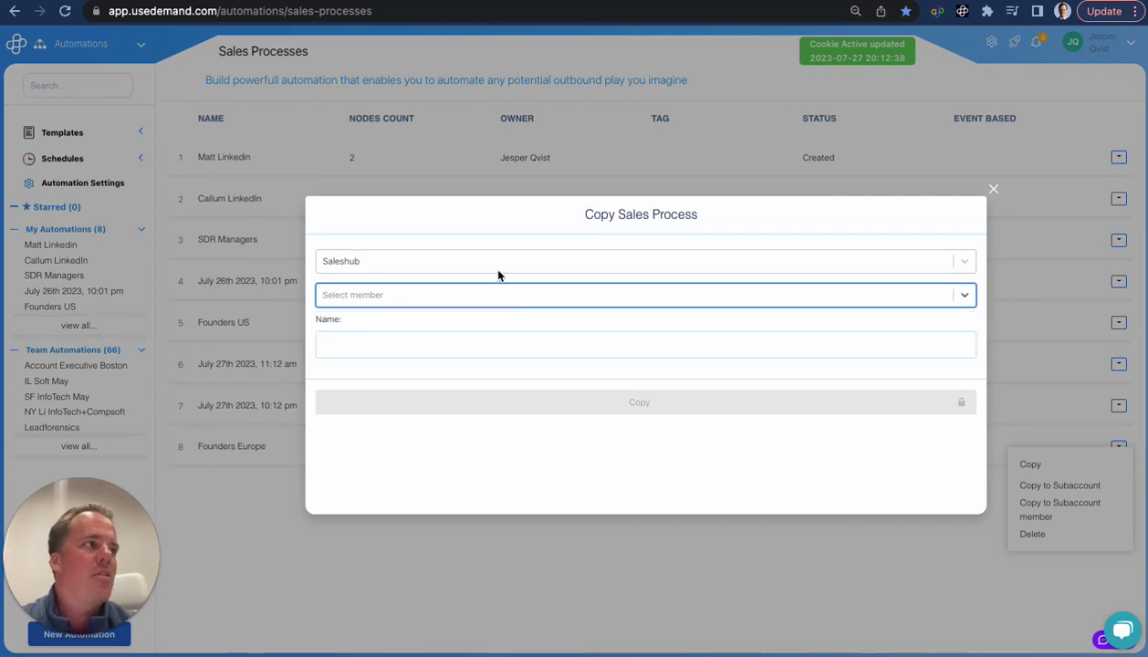
{"action": "left_click", "coordinate": [501, 298]}
{"action": "scroll", "coordinate": [447, 393], "scroll_direction": "down", "scroll_amount": 2}
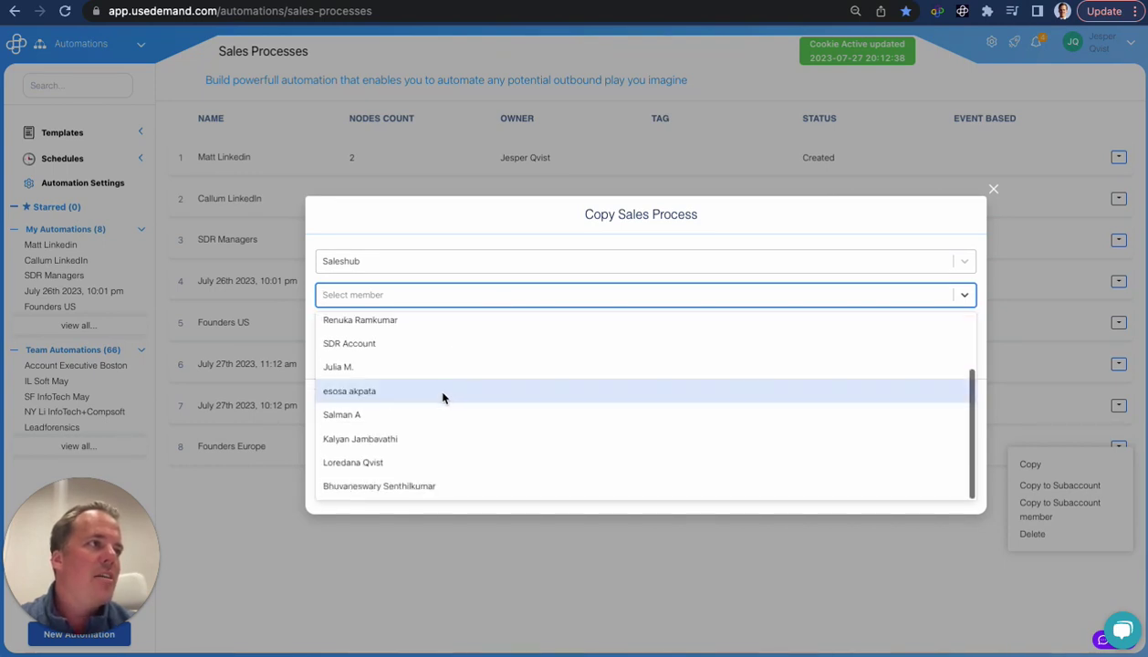
{"action": "left_click", "coordinate": [445, 463]}
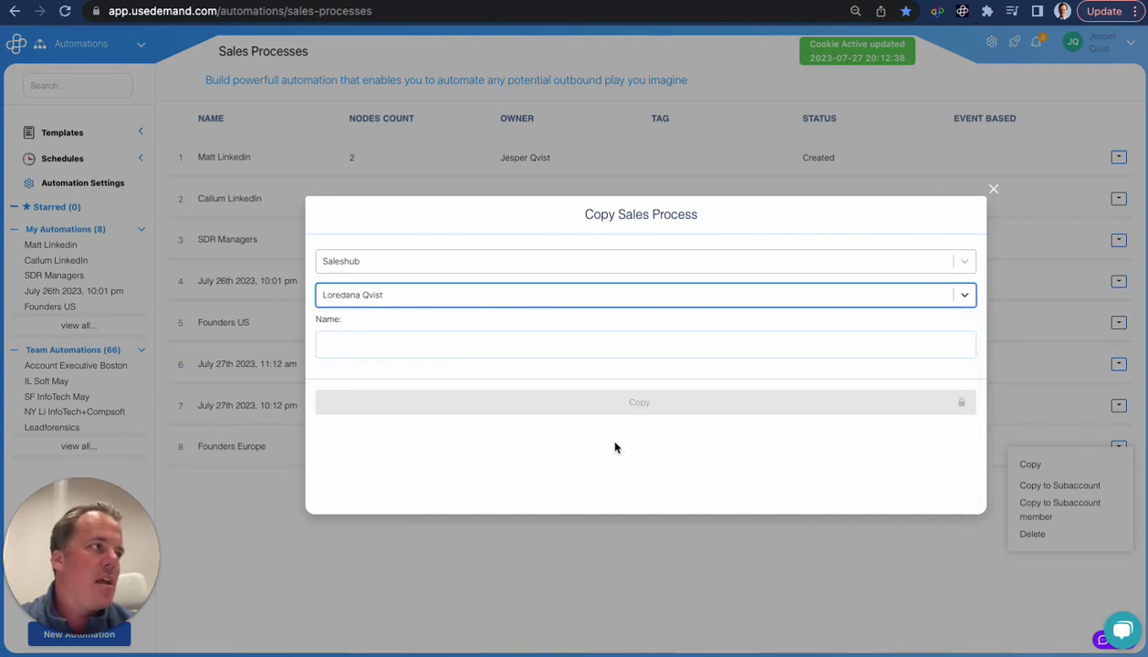
{"action": "left_click", "coordinate": [993, 189]}
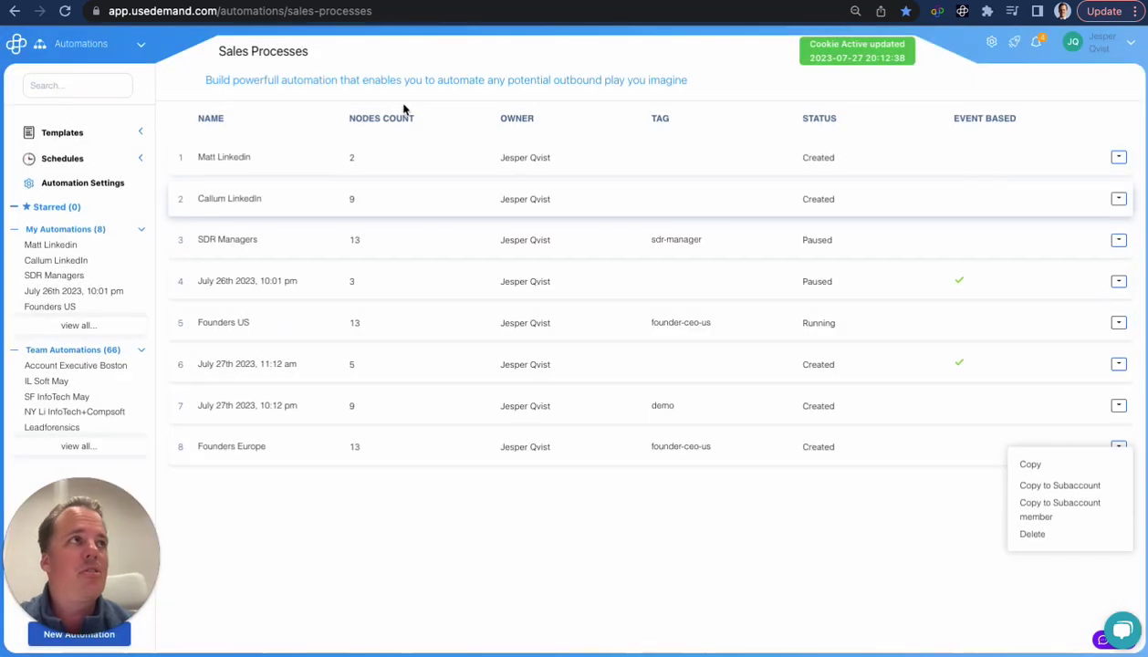
- Return to the Founders Europe automation and examine the LinkedIn search URL of its Linkedin Sales Navigator Search Extractor
{"action": "left_click", "coordinate": [15, 10]}
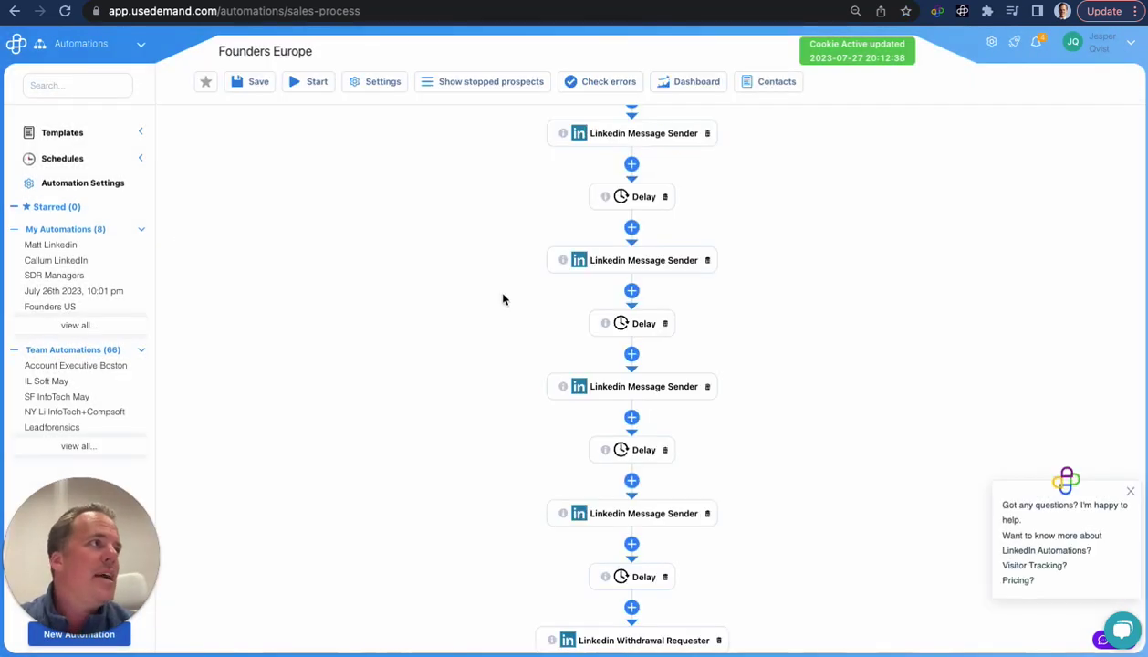
{"action": "scroll", "coordinate": [487, 259], "scroll_direction": "up", "scroll_amount": 3}
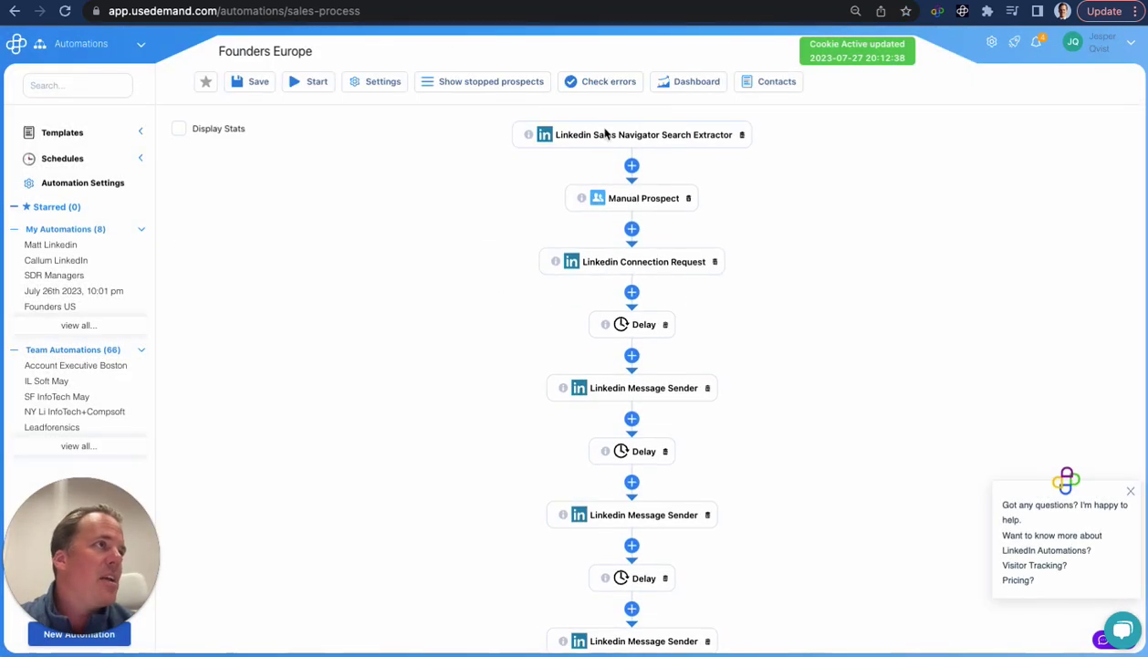
{"action": "left_click", "coordinate": [644, 135]}
{"action": "left_click", "coordinate": [914, 321]}
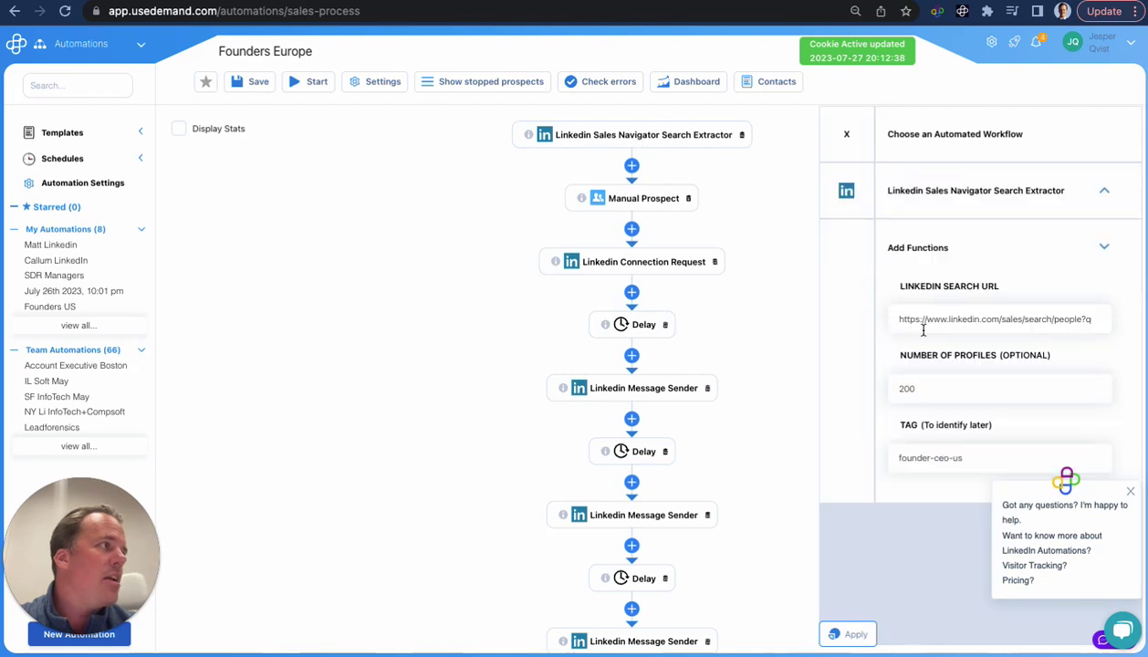
{"action": "left_click_drag", "start_coordinate": [897, 319], "coordinate": [1090, 321]}
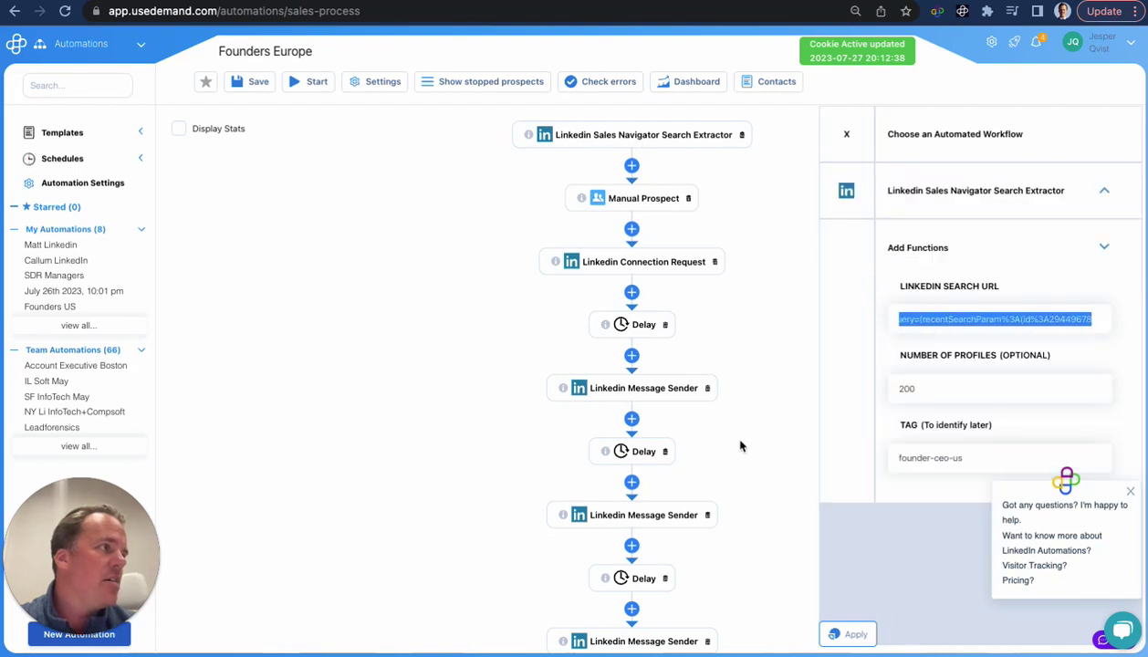
- Open the third Linkedin Message Sender of Founders Europe and read through its message text
{"action": "scroll", "coordinate": [694, 534], "scroll_direction": "down", "scroll_amount": 2}
{"action": "left_click", "coordinate": [664, 498]}
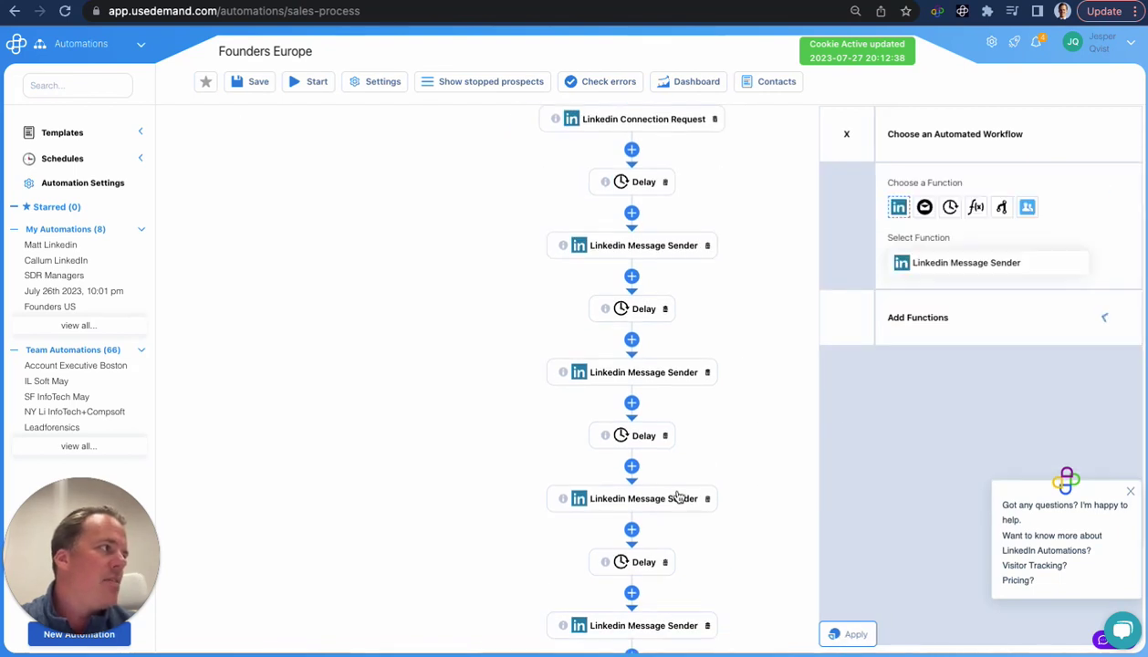
{"action": "left_click", "coordinate": [894, 322]}
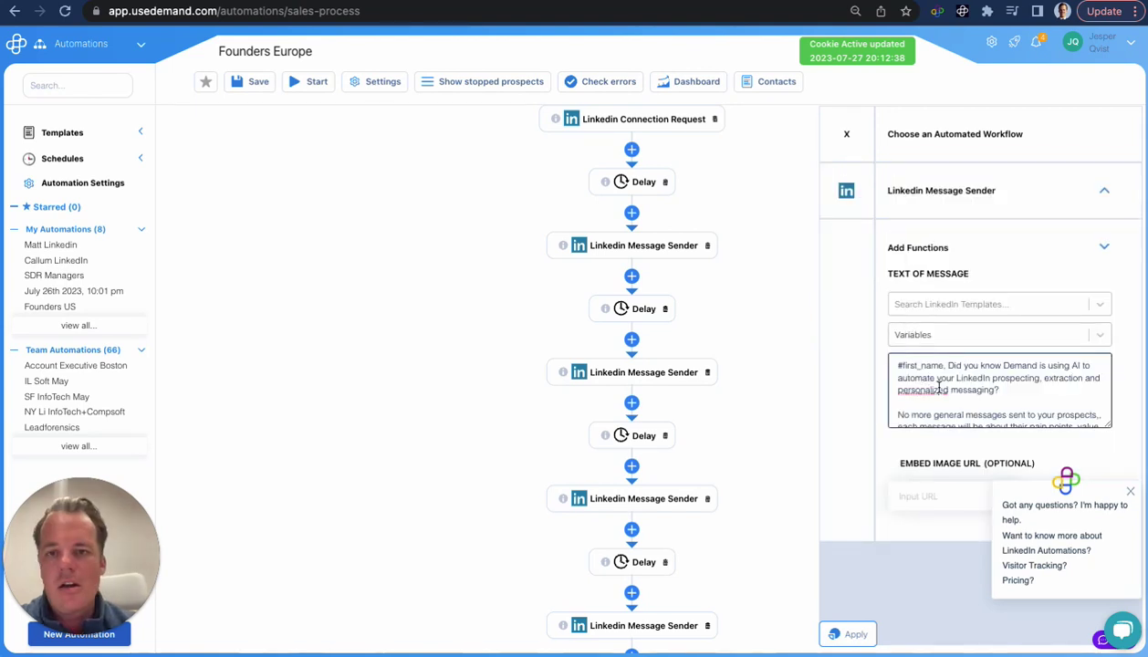
{"action": "scroll", "coordinate": [941, 390], "scroll_direction": "down", "scroll_amount": 1}
{"action": "scroll", "coordinate": [940, 390], "scroll_direction": "down", "scroll_amount": 3}
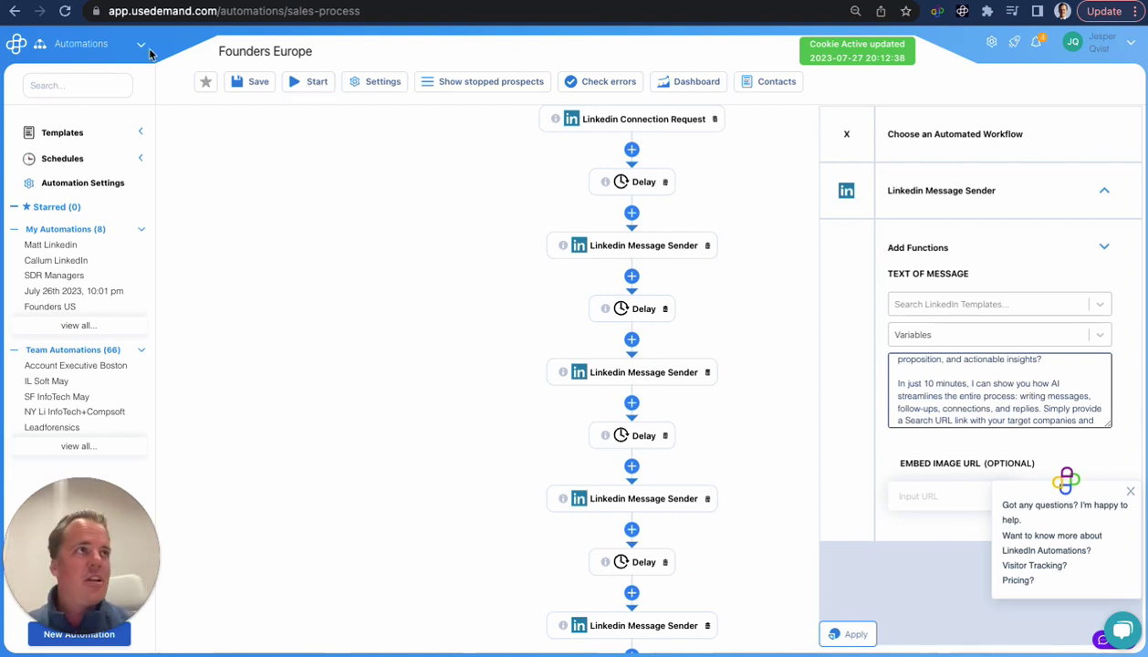
- View the 1-1 Personalization workflows, and switch to LinkedIn's sent invitations to examine the expanded notes about the semiconductor industry and developers' job satisfaction
{"action": "left_click", "coordinate": [97, 41]}
{"action": "left_click", "coordinate": [112, 283]}
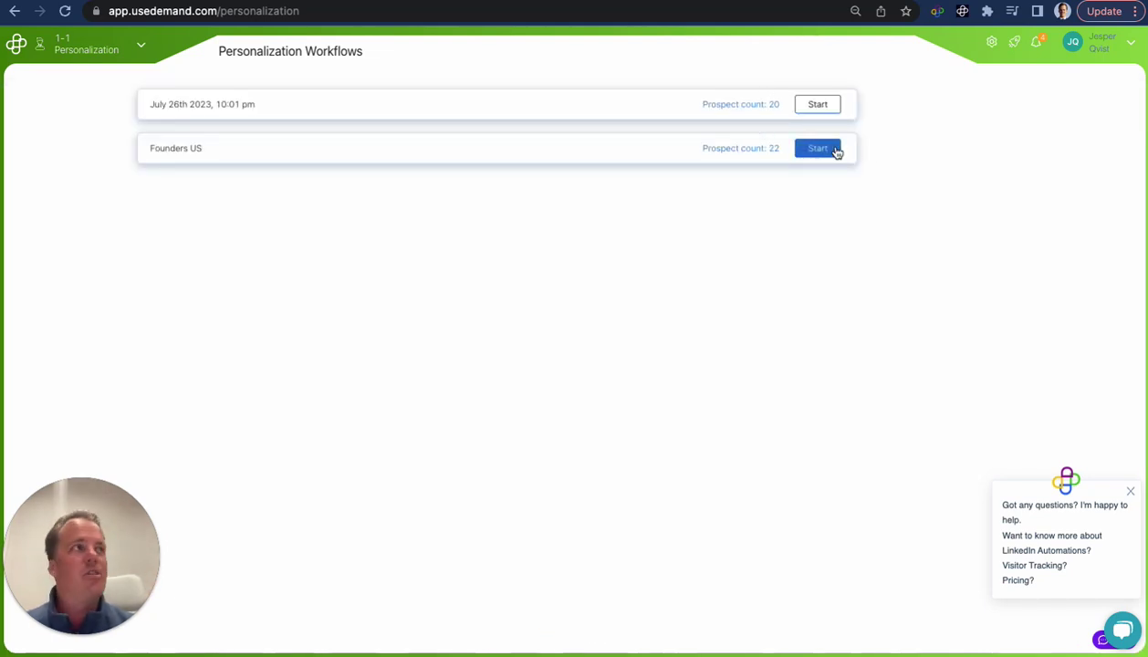
{"action": "left_click", "coordinate": [767, 0]}
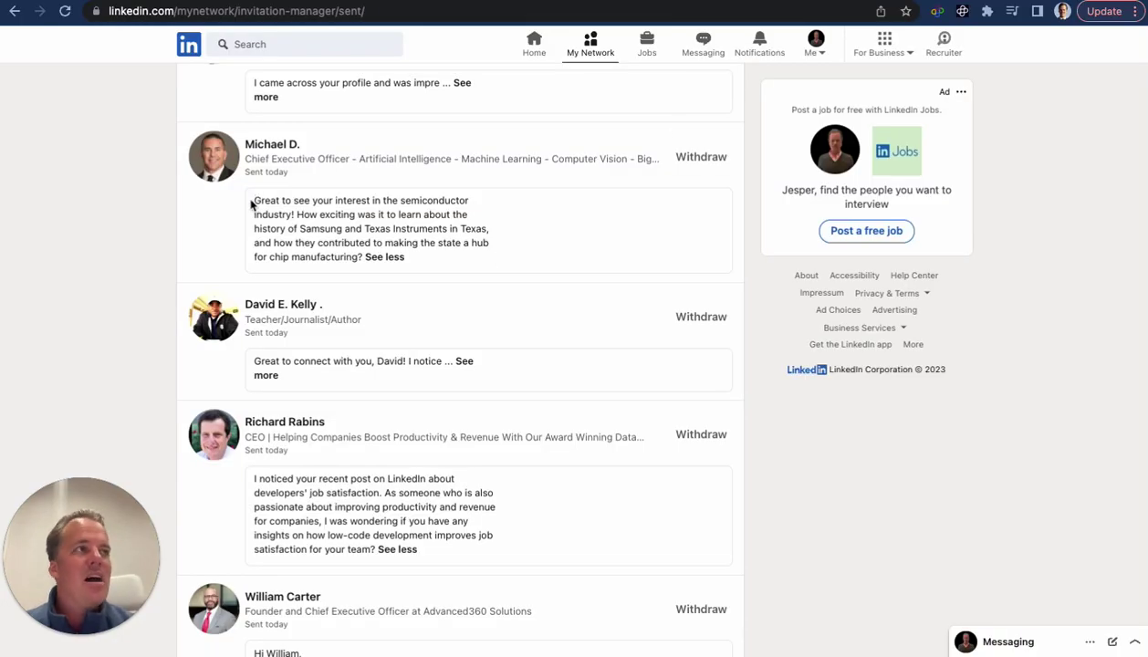
{"action": "left_click_drag", "start_coordinate": [252, 204], "coordinate": [424, 271]}
{"action": "left_click", "coordinate": [424, 271]}
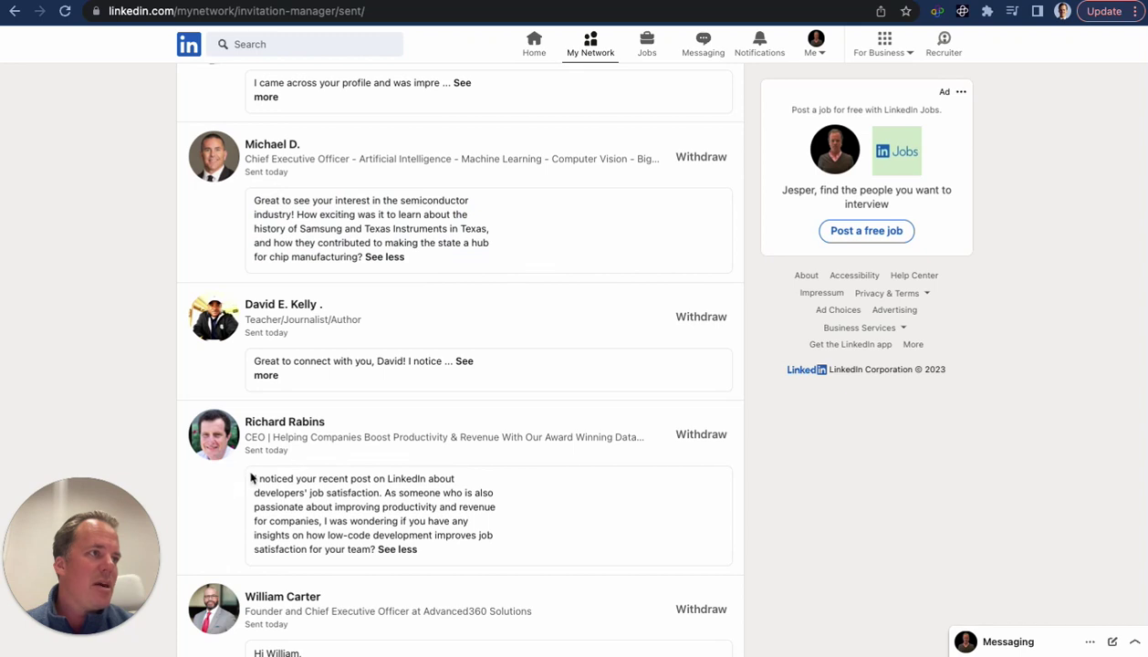
{"action": "left_click_drag", "start_coordinate": [253, 479], "coordinate": [429, 550]}
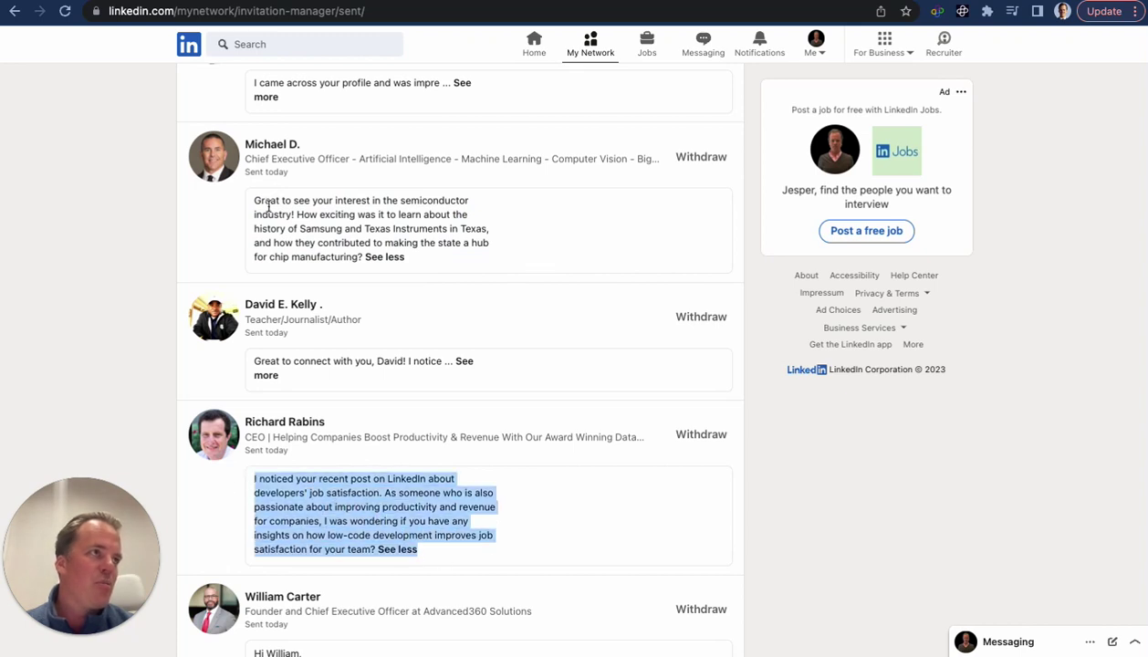
{"action": "left_click_drag", "start_coordinate": [258, 203], "coordinate": [415, 264]}
{"action": "left_click", "coordinate": [415, 267]}
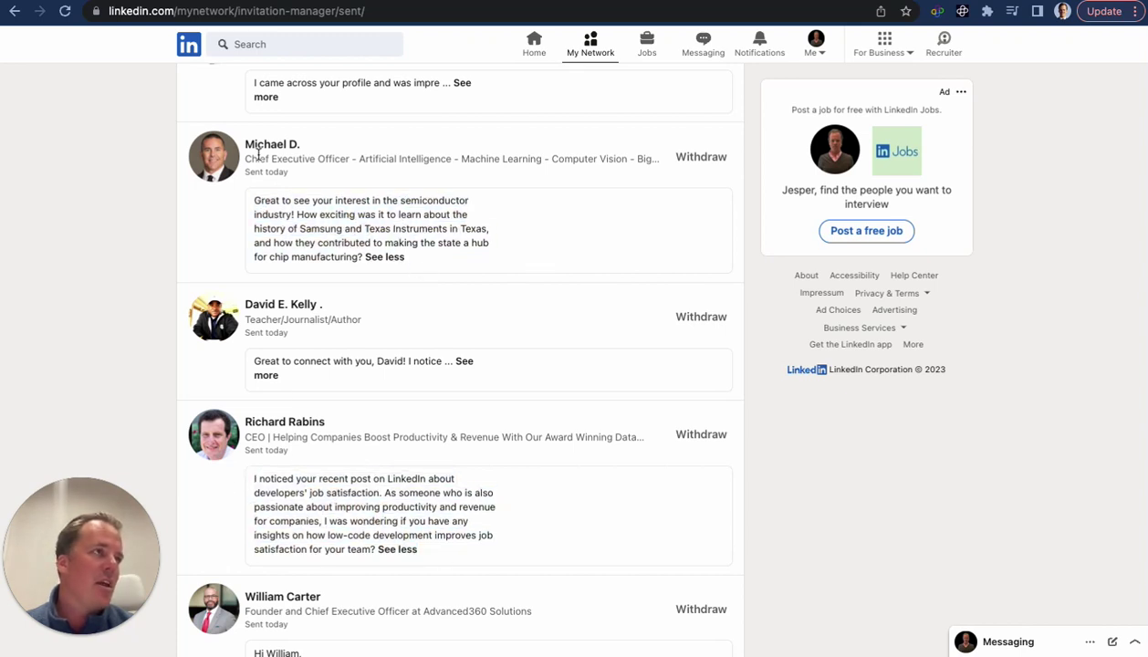